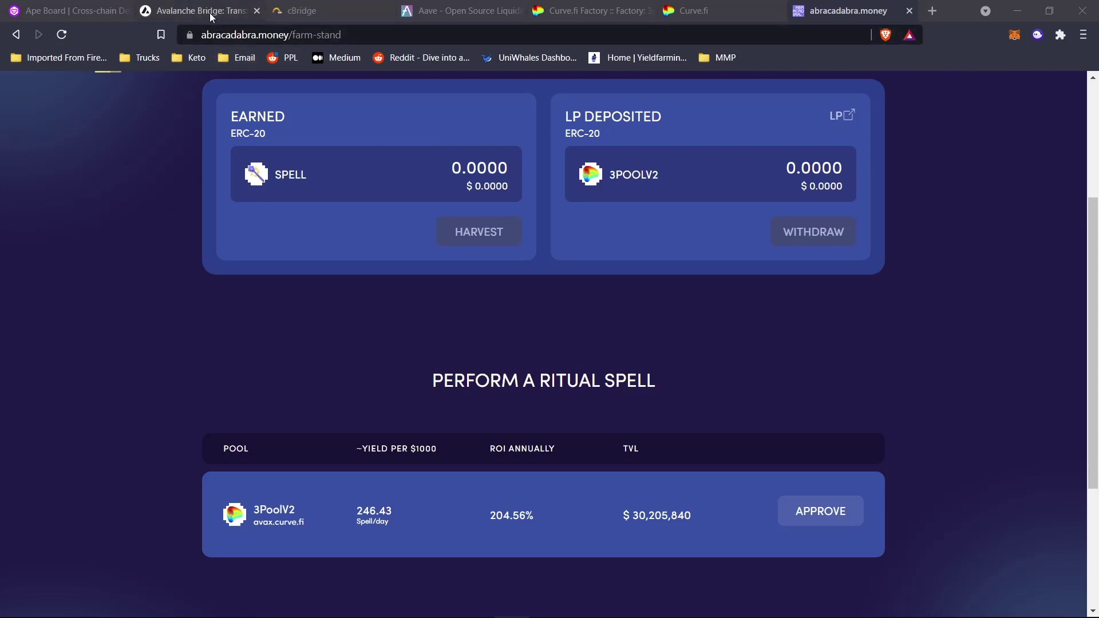
On Ape Board, review the fees and durations of the Ethereum-to-AVAX bridge options, including Avalanche Bridge
{"action": "left_click", "coordinate": [54, 18]}
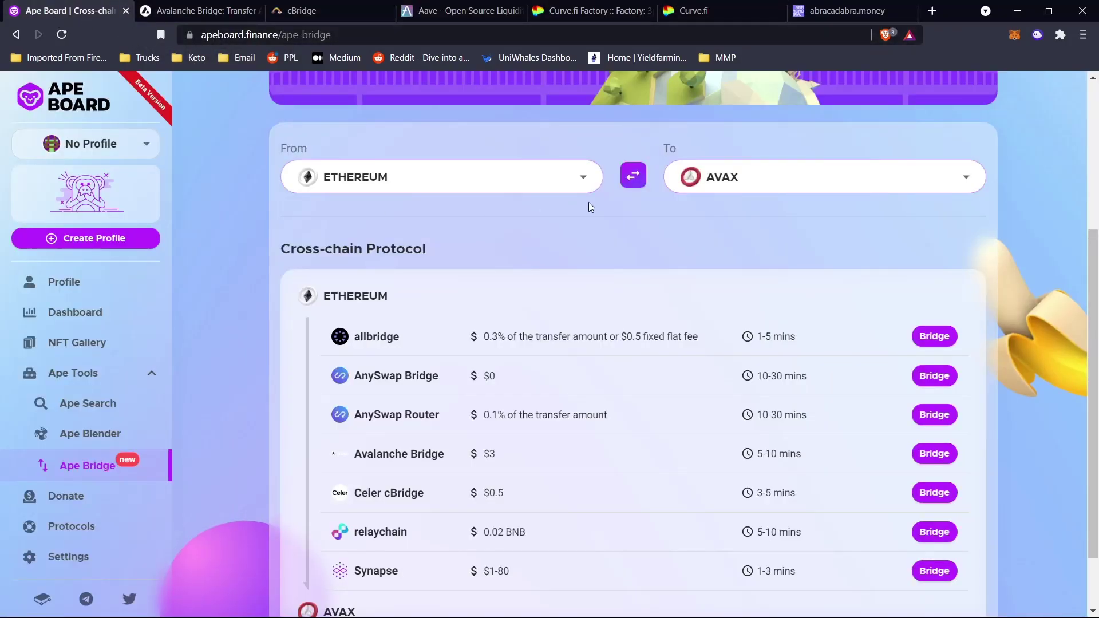
{"action": "scroll", "coordinate": [746, 230], "scroll_direction": "down", "scroll_amount": 1}
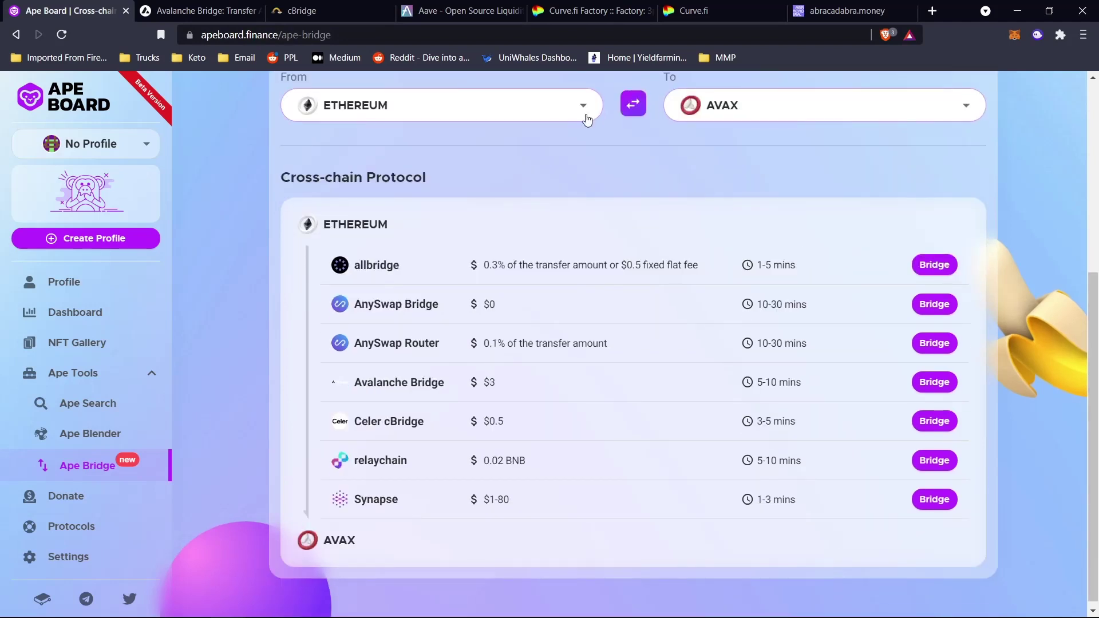
{"action": "scroll", "coordinate": [569, 150], "scroll_direction": "up", "scroll_amount": 1}
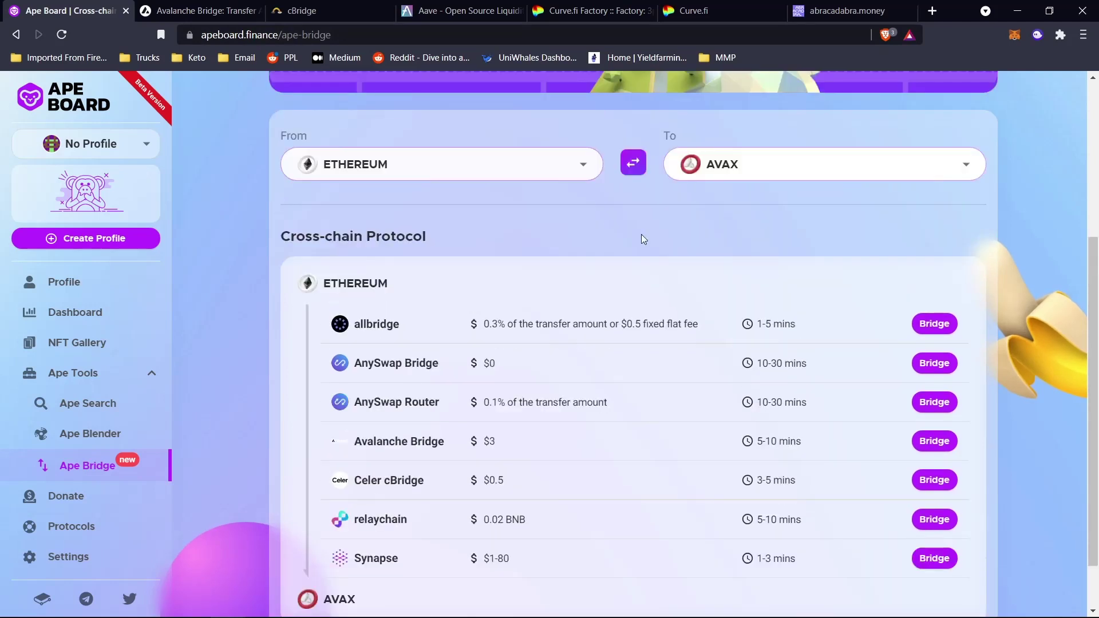
{"action": "scroll", "coordinate": [521, 185], "scroll_direction": "down", "scroll_amount": 1}
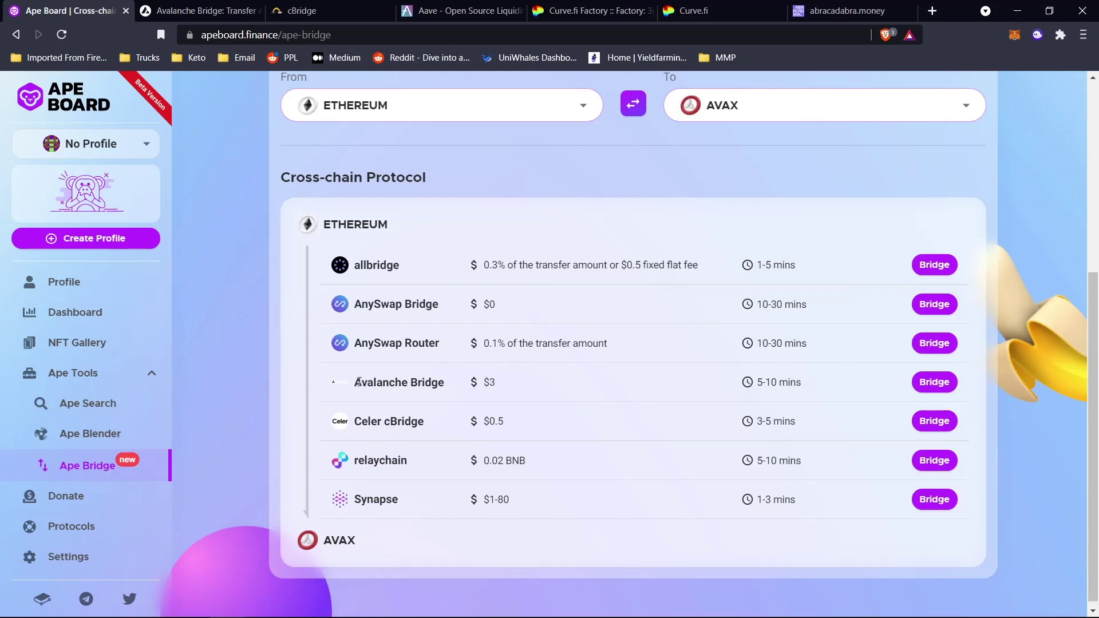
{"action": "double_click", "coordinate": [359, 381]}
{"action": "left_click", "coordinate": [428, 381]}
Go to the Avalanche Bridge site and switch the MetaMask wallet network to Ethereum Mainnet
{"action": "left_click", "coordinate": [221, 14]}
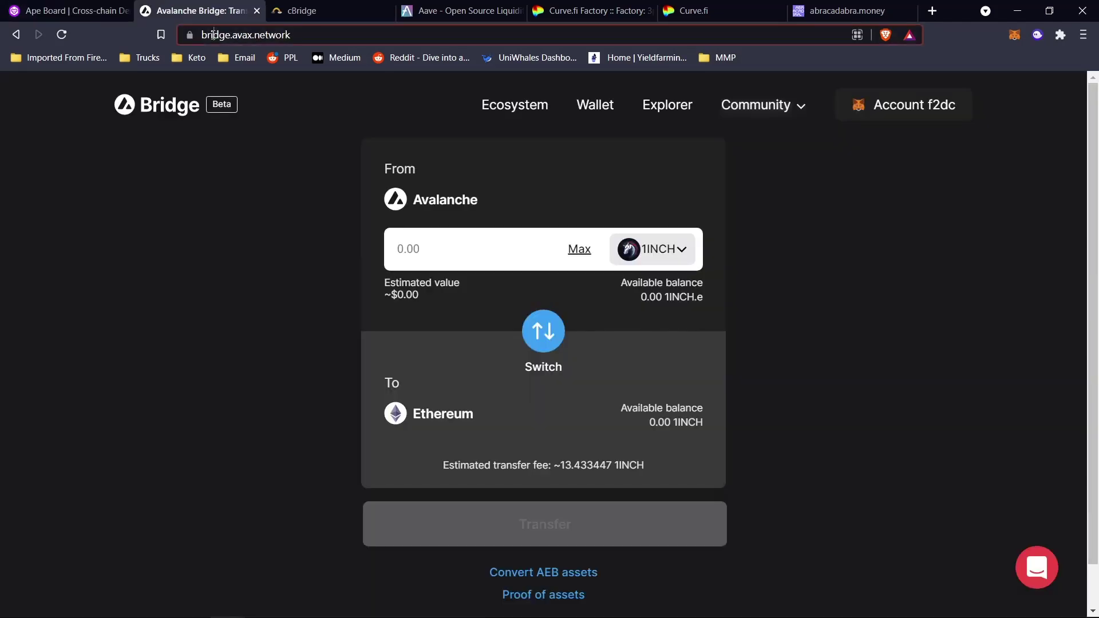
{"action": "left_click", "coordinate": [288, 36]}
{"action": "left_click", "coordinate": [298, 36]}
{"action": "left_click", "coordinate": [1013, 35]}
{"action": "left_click", "coordinate": [900, 71]}
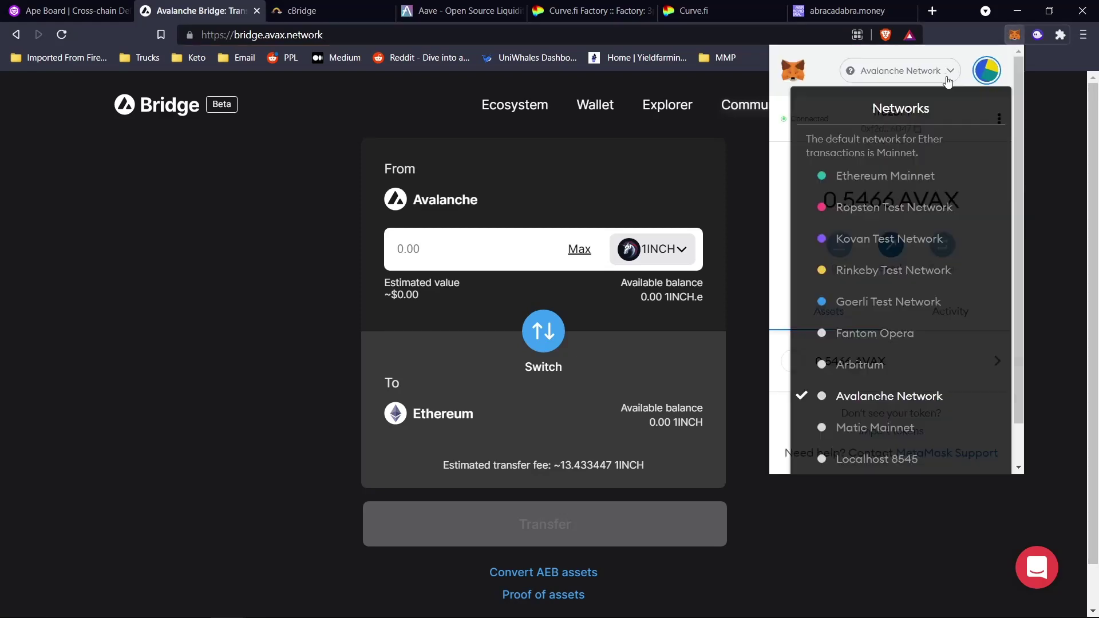
{"action": "left_click", "coordinate": [909, 175]}
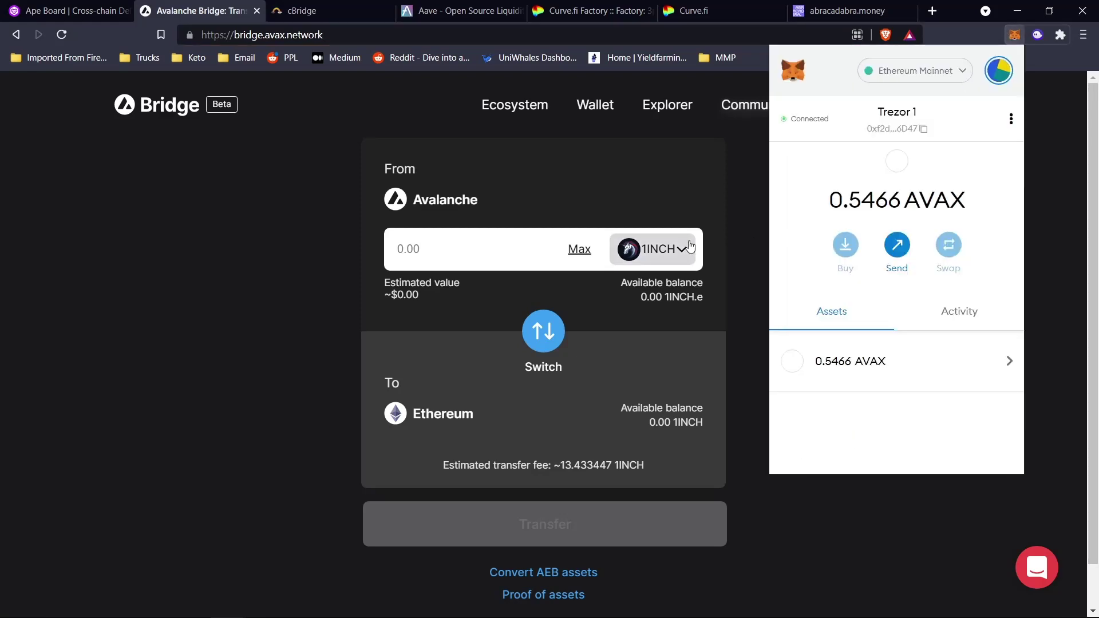
Read the Avalanche Bridge notice about the AVAX airdrop for sending more than $75.00 worth of any token
{"action": "mouse_move", "coordinate": [509, 163]}
{"action": "left_mouse_down"}
{"action": "mouse_move", "coordinate": [565, 182]}
{"action": "mouse_move", "coordinate": [518, 162]}
{"action": "left_mouse_up"}
{"action": "left_click", "coordinate": [566, 182]}
{"action": "double_click", "coordinate": [527, 162]}
{"action": "left_click", "coordinate": [565, 175]}
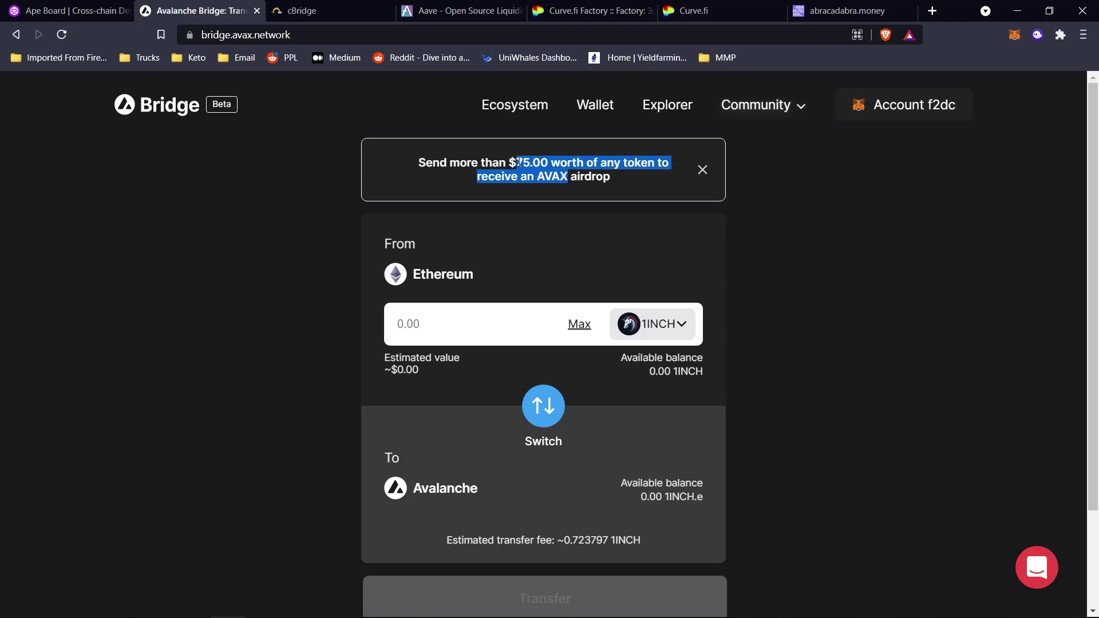
{"action": "left_click", "coordinate": [518, 162]}
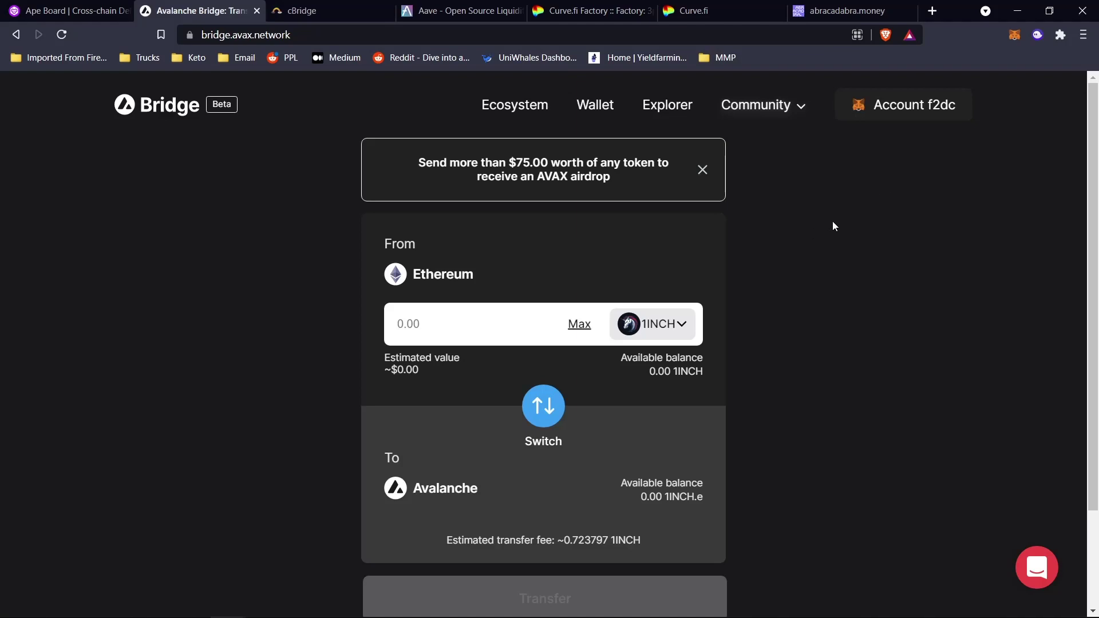
Go to cBridge and switch the MetaMask network to Matic Mainnet so Polygon is the source chain
{"action": "left_click", "coordinate": [319, 16]}
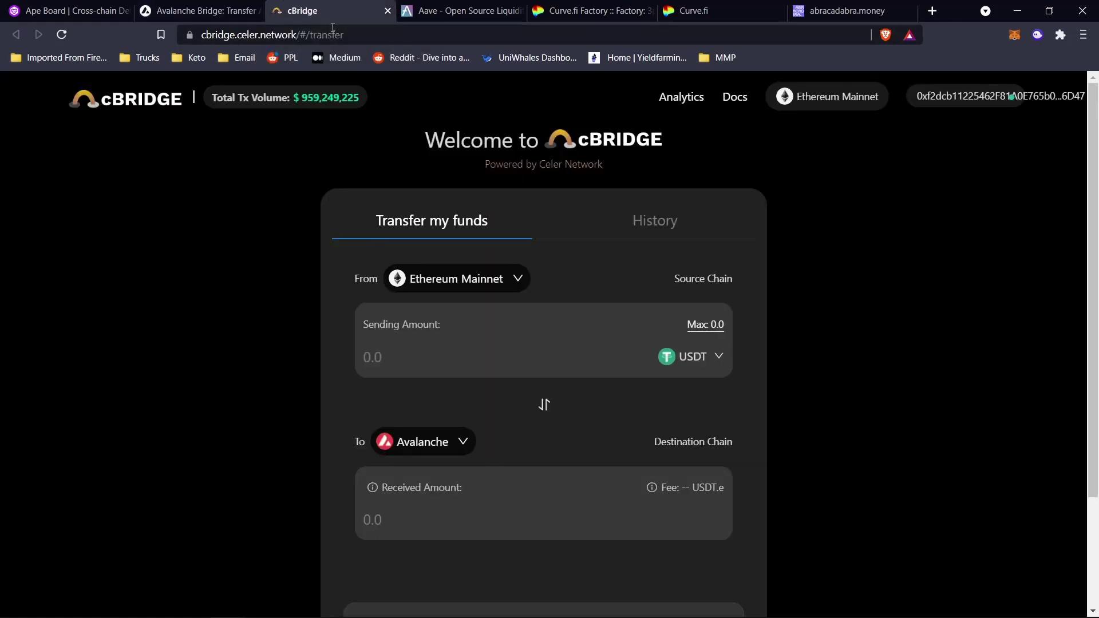
{"action": "left_click", "coordinate": [1014, 35]}
{"action": "left_click", "coordinate": [938, 72]}
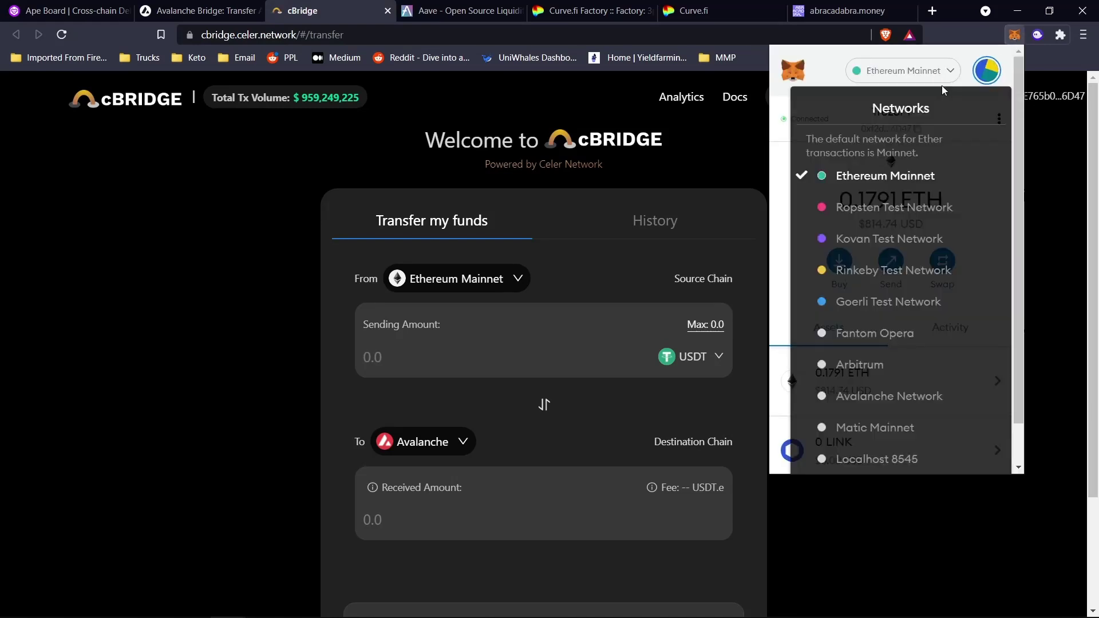
{"action": "left_click", "coordinate": [919, 479]}
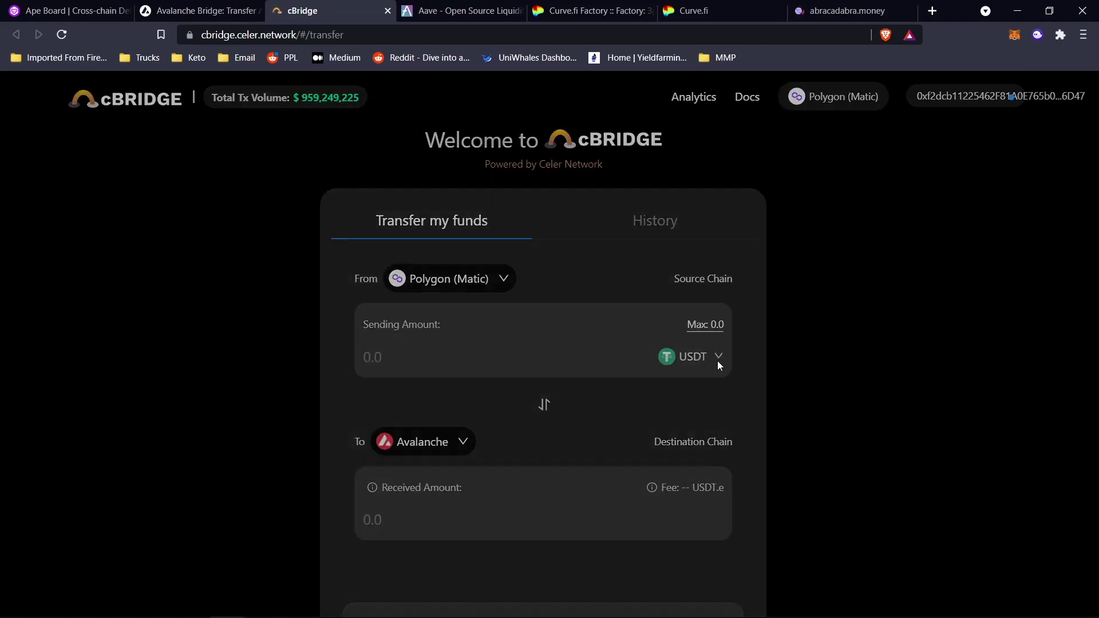
Set up a cBridge transfer of the full 0.949890 WETH from Polygon to Avalanche and proceed to its summary
{"action": "left_click", "coordinate": [717, 358]}
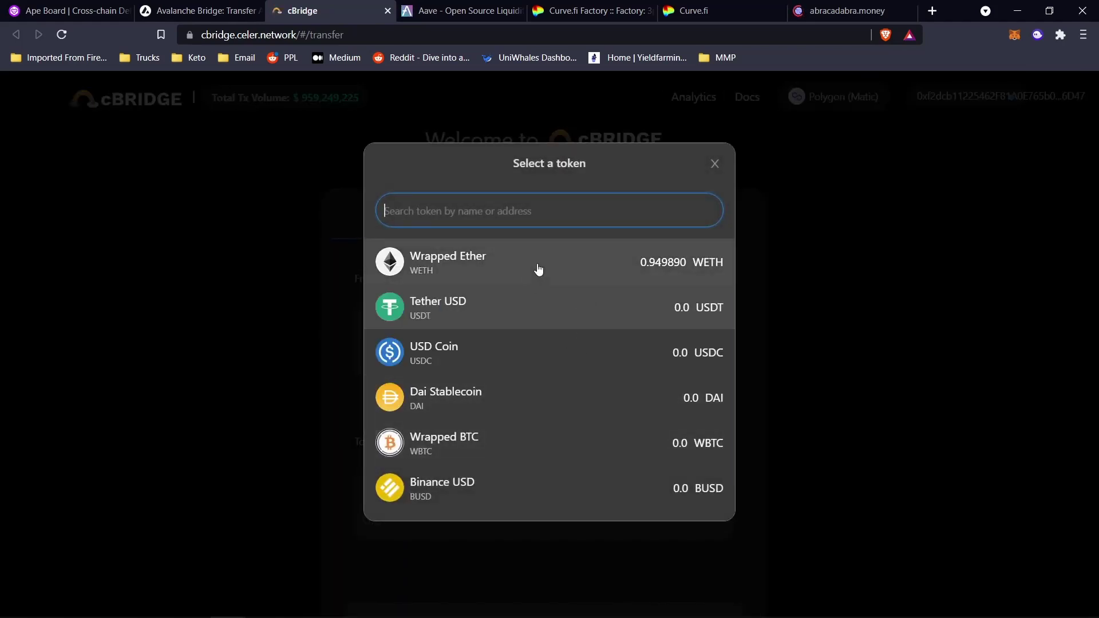
{"action": "left_click", "coordinate": [539, 269]}
{"action": "scroll", "coordinate": [559, 321], "scroll_direction": "down", "scroll_amount": 2}
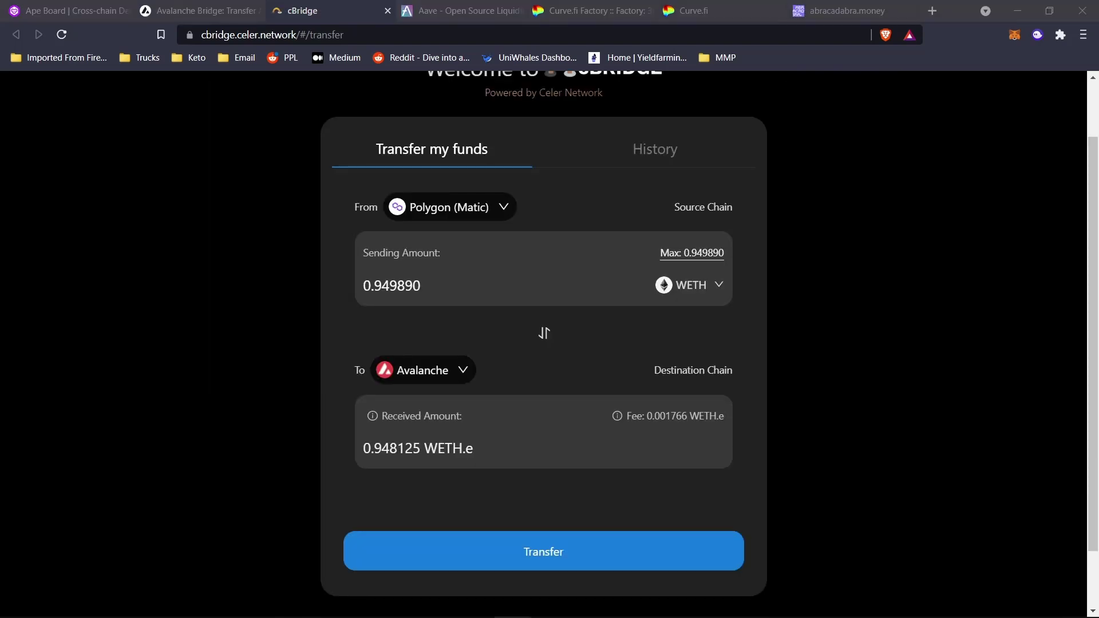
{"action": "left_click", "coordinate": [641, 555]}
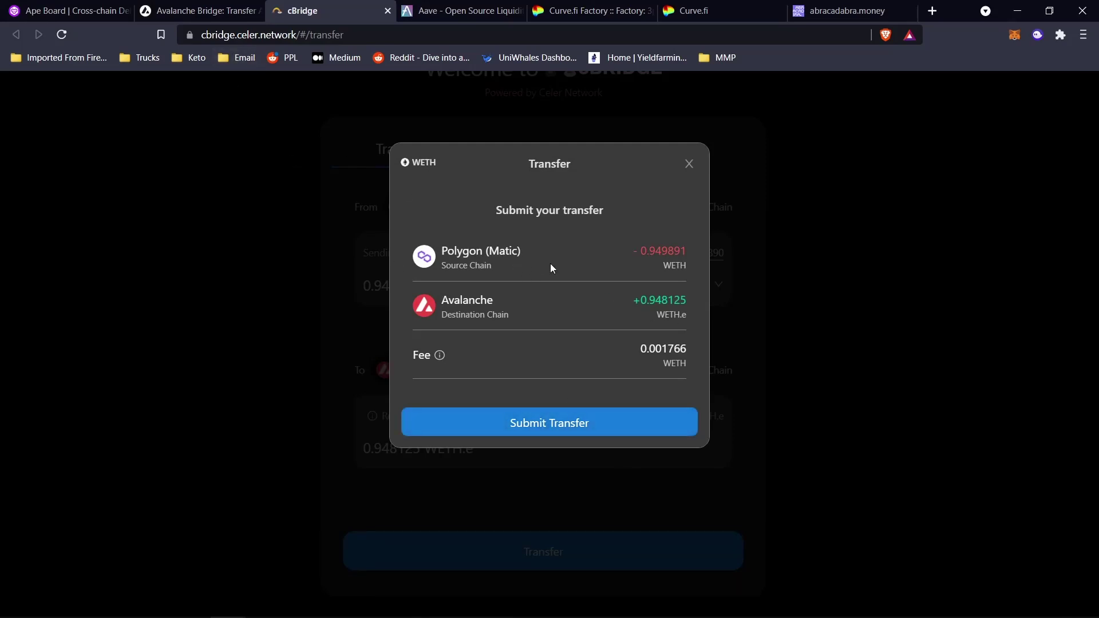
Check the WETH transfer summary, submit the transfer, and confirm the transaction in MetaMask
{"action": "double_click", "coordinate": [674, 265]}
{"action": "left_click", "coordinate": [667, 327]}
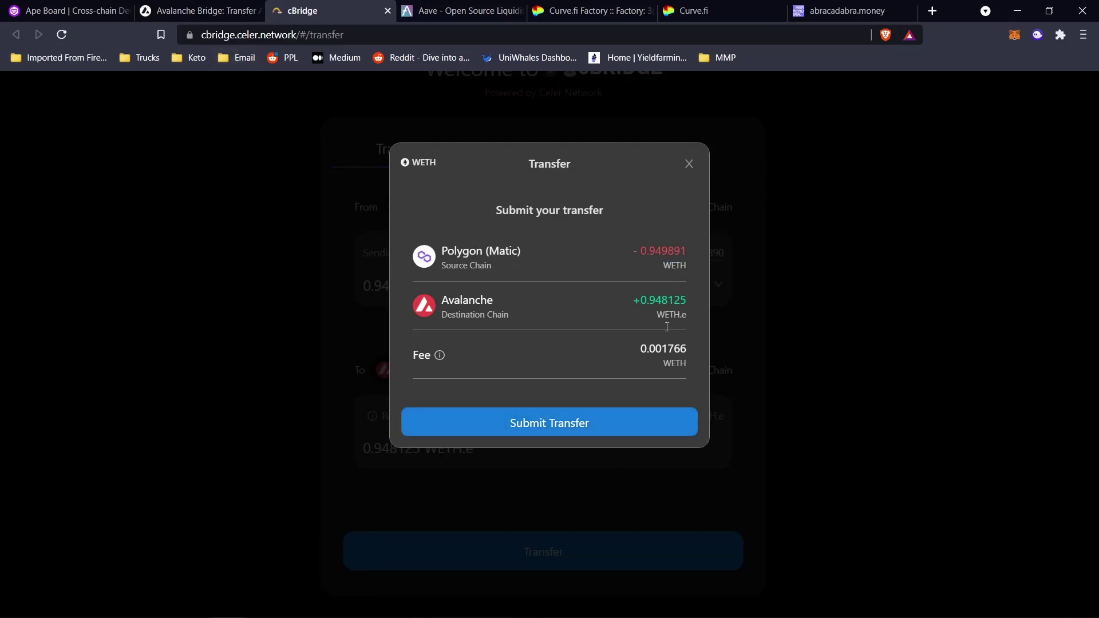
{"action": "left_click", "coordinate": [627, 430]}
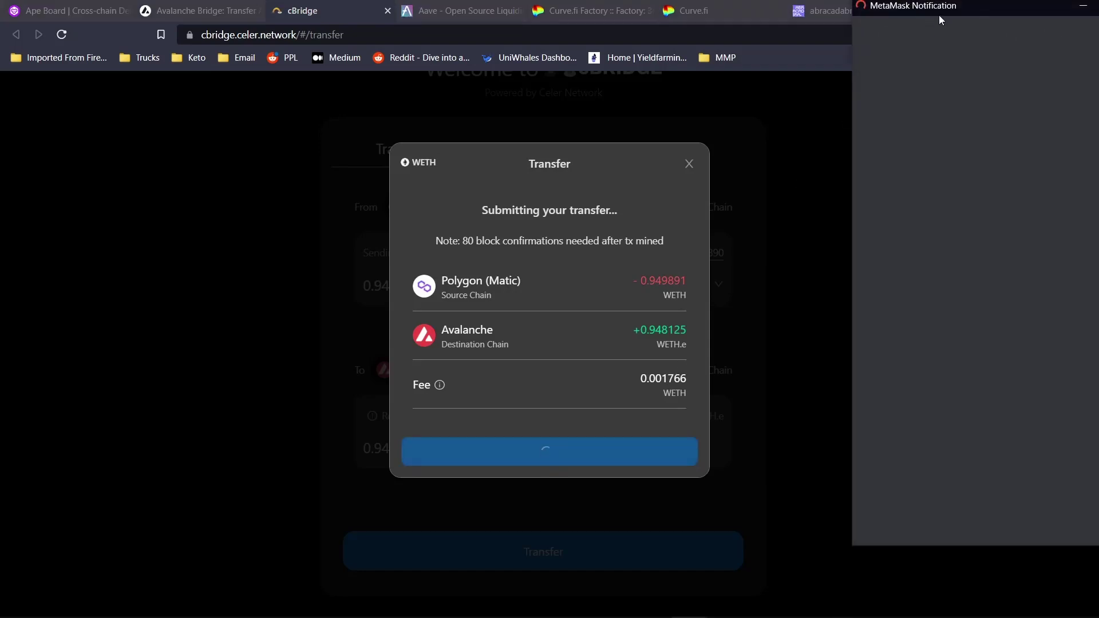
{"action": "left_click_drag", "start_coordinate": [923, 19], "coordinate": [846, 27]}
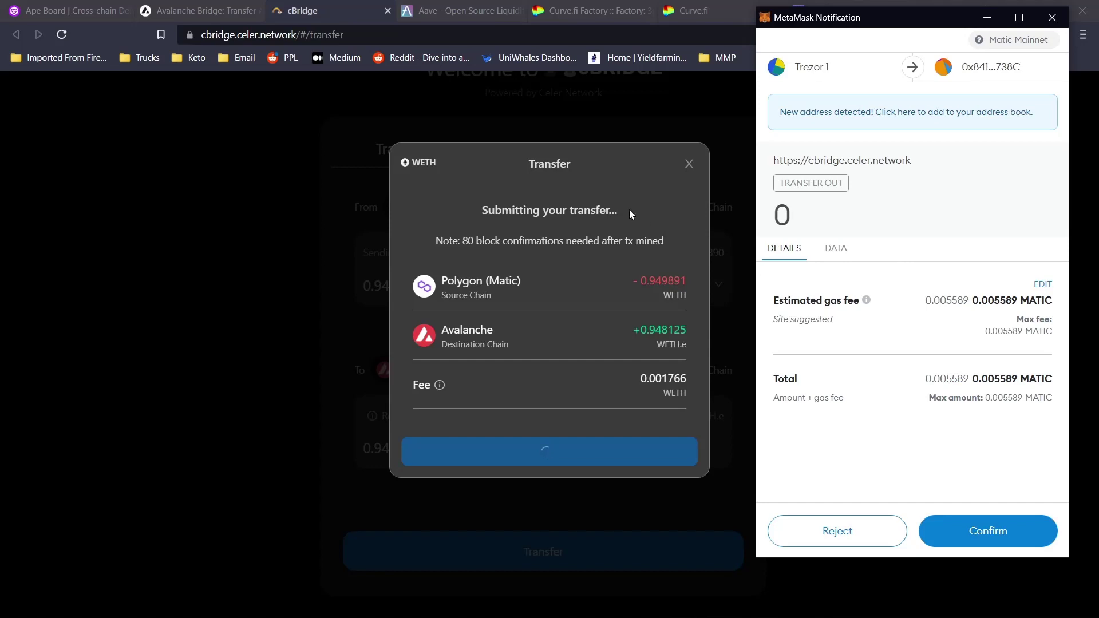
{"action": "left_click", "coordinate": [1028, 537]}
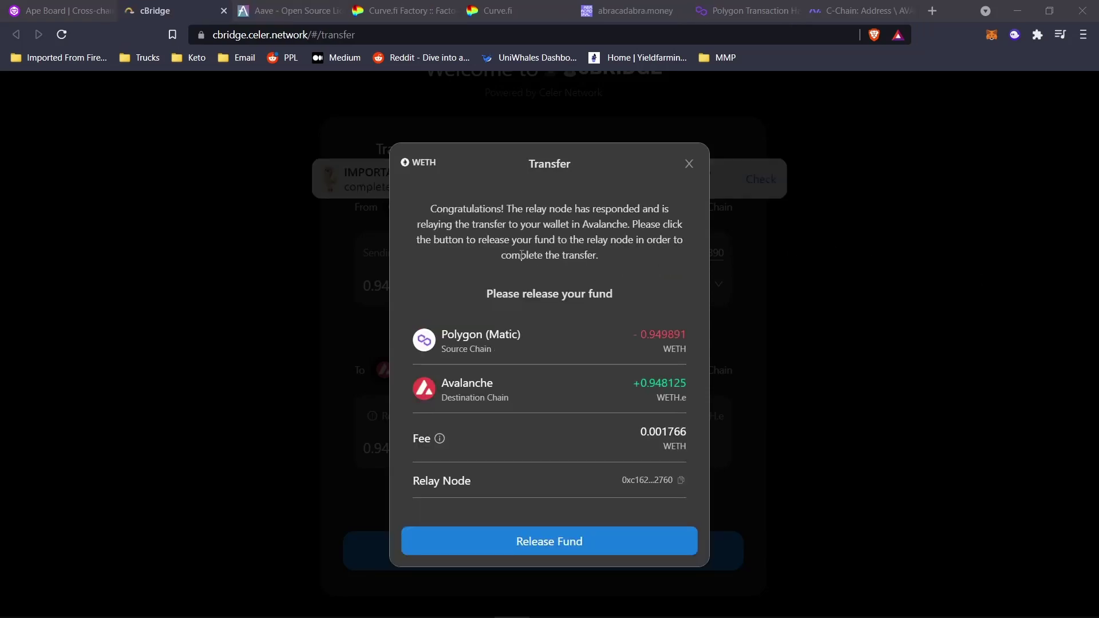
Release the fund to the relay node and confirm the contract interaction in MetaMask
{"action": "left_click", "coordinate": [628, 542]}
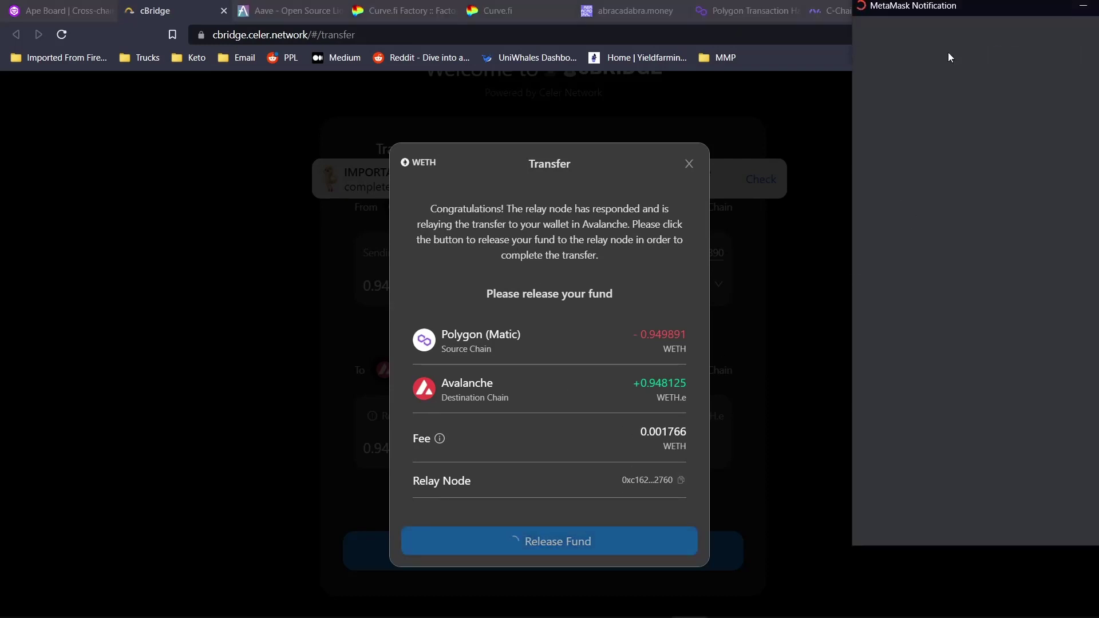
{"action": "left_click_drag", "start_coordinate": [965, 11], "coordinate": [916, 19]}
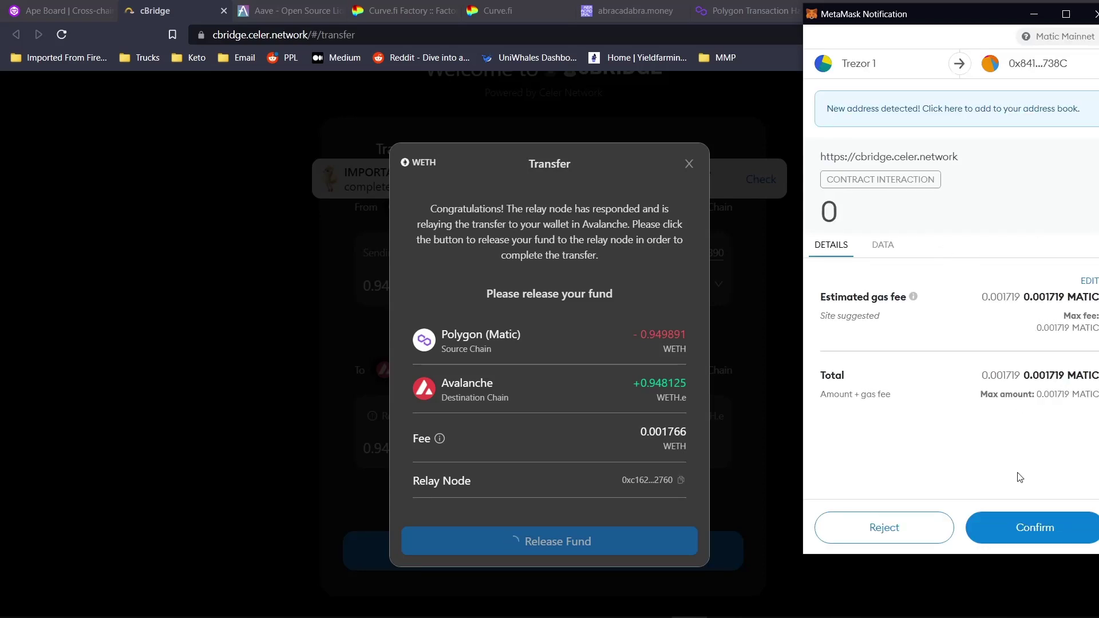
{"action": "left_click", "coordinate": [1033, 526]}
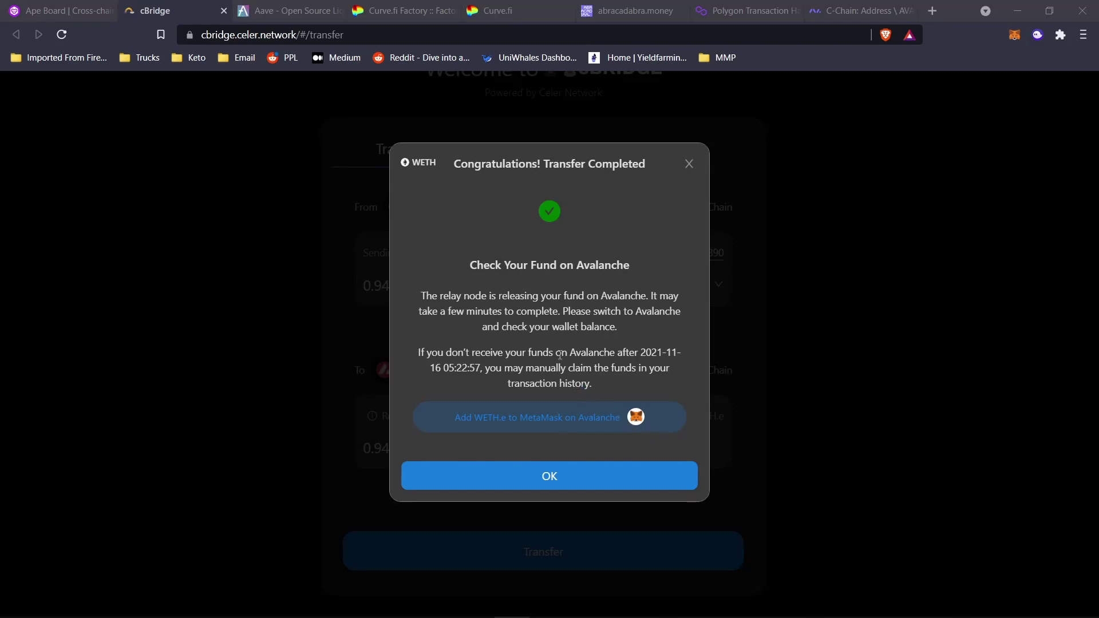
Read the transfer completion notice and try to add WETH.e to MetaMask on Avalanche, declining the network switch
{"action": "mouse_move", "coordinate": [511, 354]}
{"action": "left_mouse_down"}
{"action": "mouse_move", "coordinate": [534, 384]}
{"action": "mouse_move", "coordinate": [507, 356]}
{"action": "left_mouse_up"}
{"action": "left_click", "coordinate": [507, 358]}
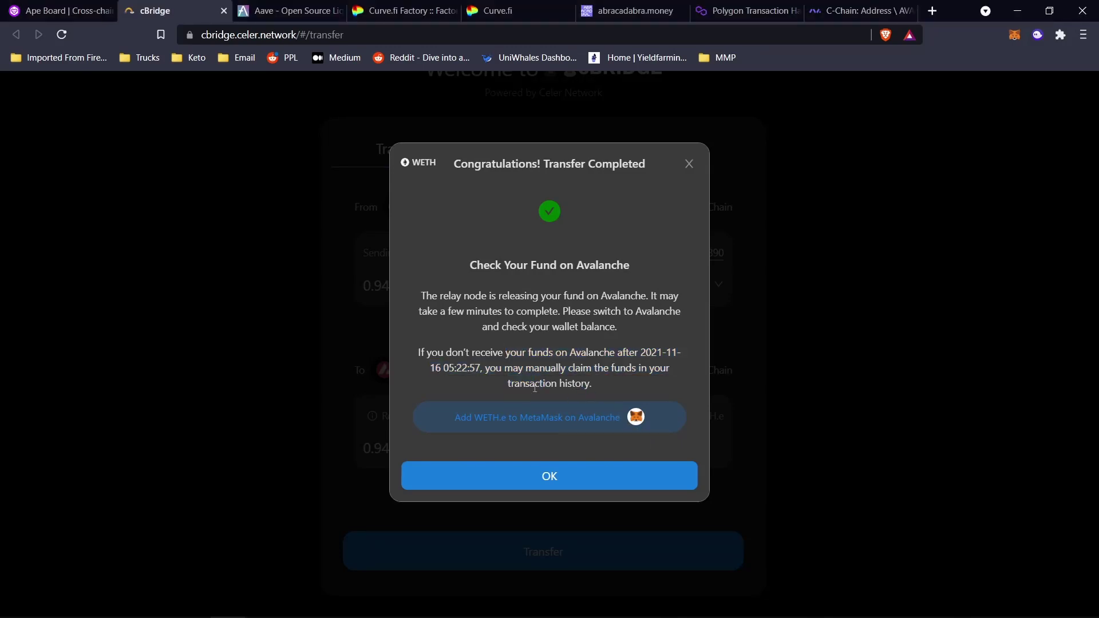
{"action": "left_click", "coordinate": [563, 423]}
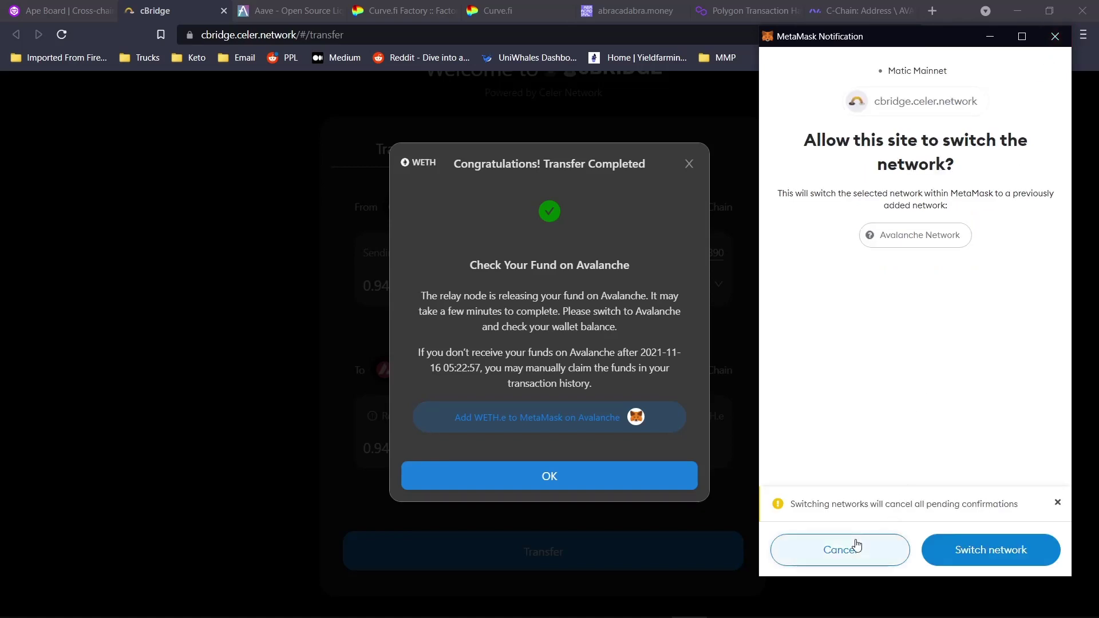
{"action": "left_click", "coordinate": [836, 548]}
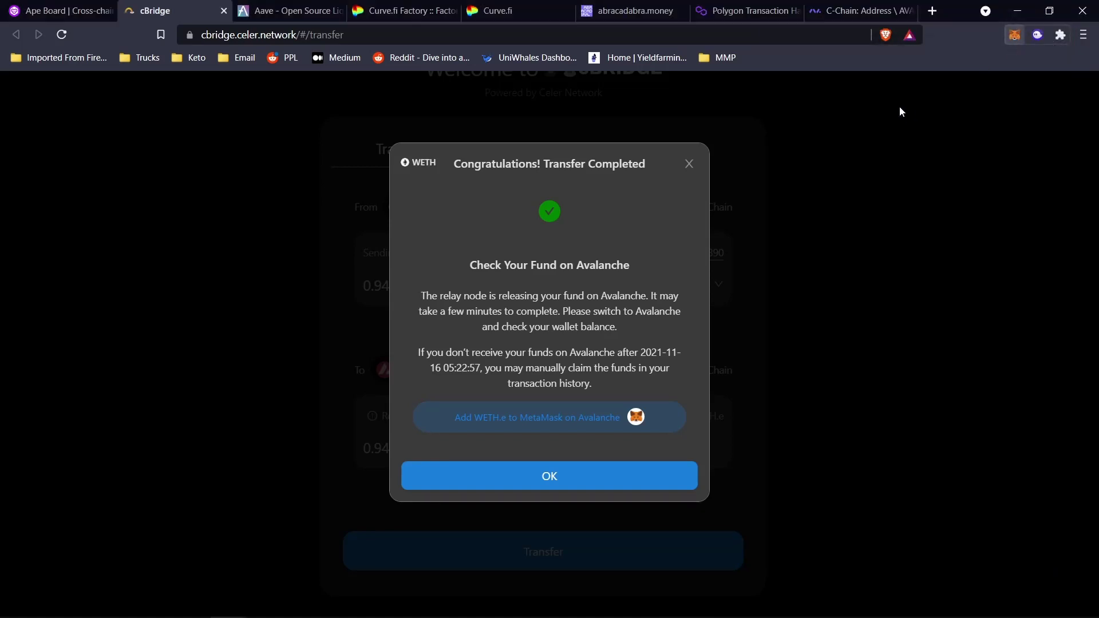
Switch the MetaMask wallet to the Avalanche Network and open the token import form from its assets
{"action": "left_click", "coordinate": [1015, 34]}
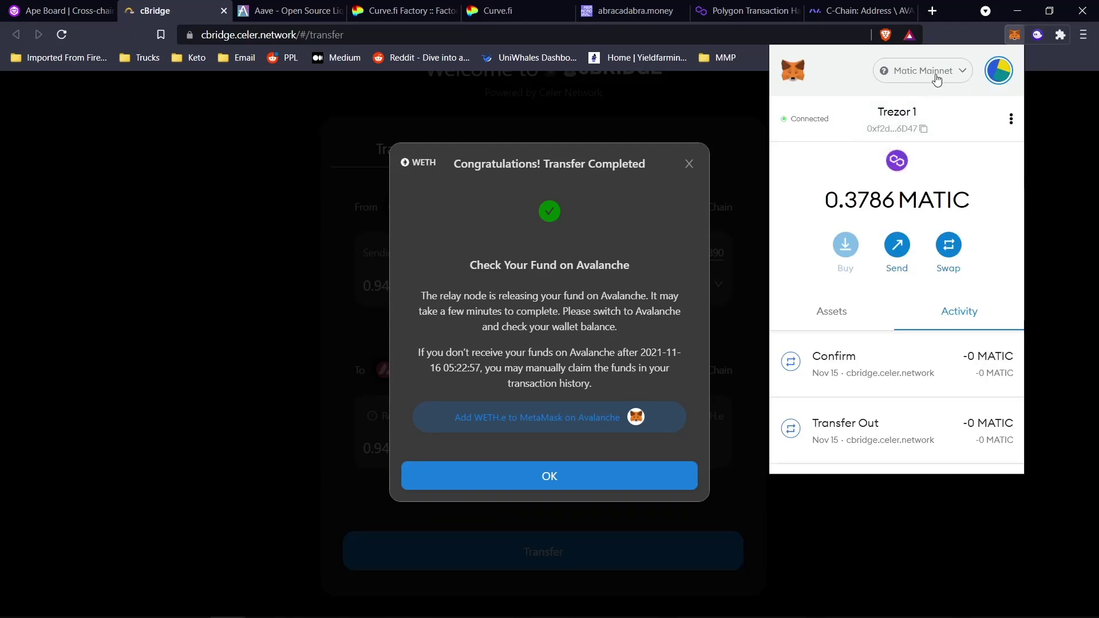
{"action": "left_click", "coordinate": [937, 75]}
{"action": "left_click", "coordinate": [900, 391]}
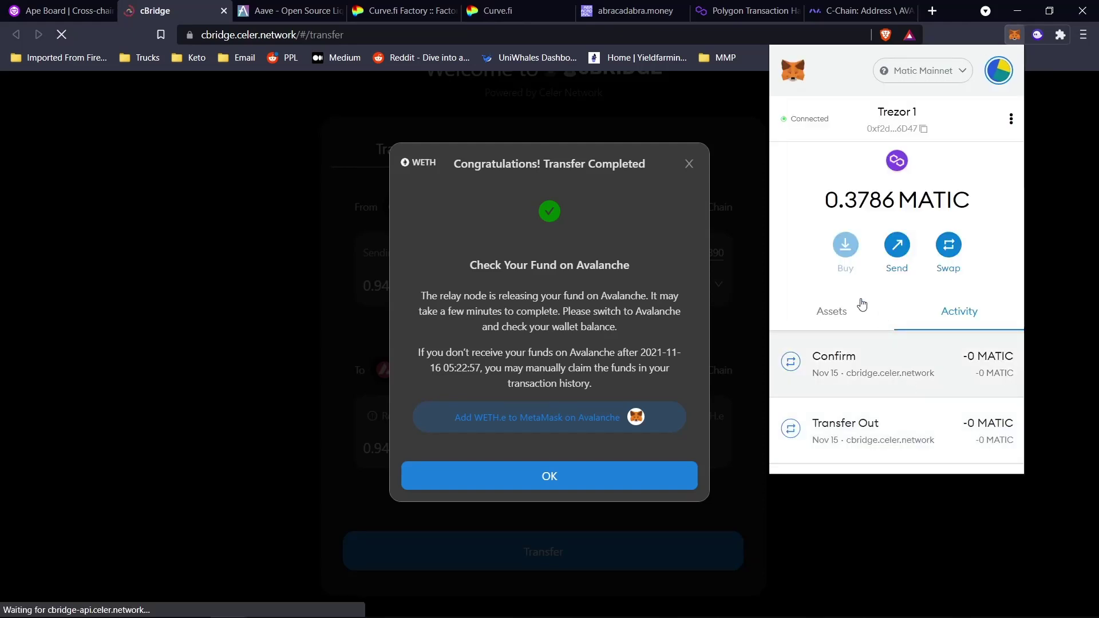
{"action": "left_click", "coordinate": [842, 321]}
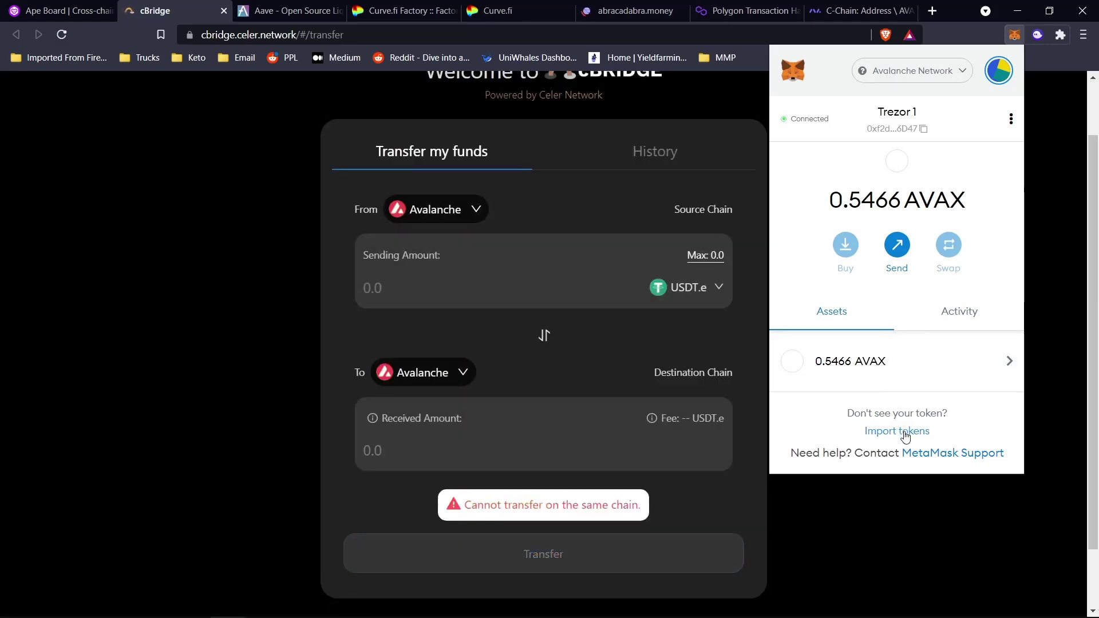
{"action": "left_click", "coordinate": [904, 432]}
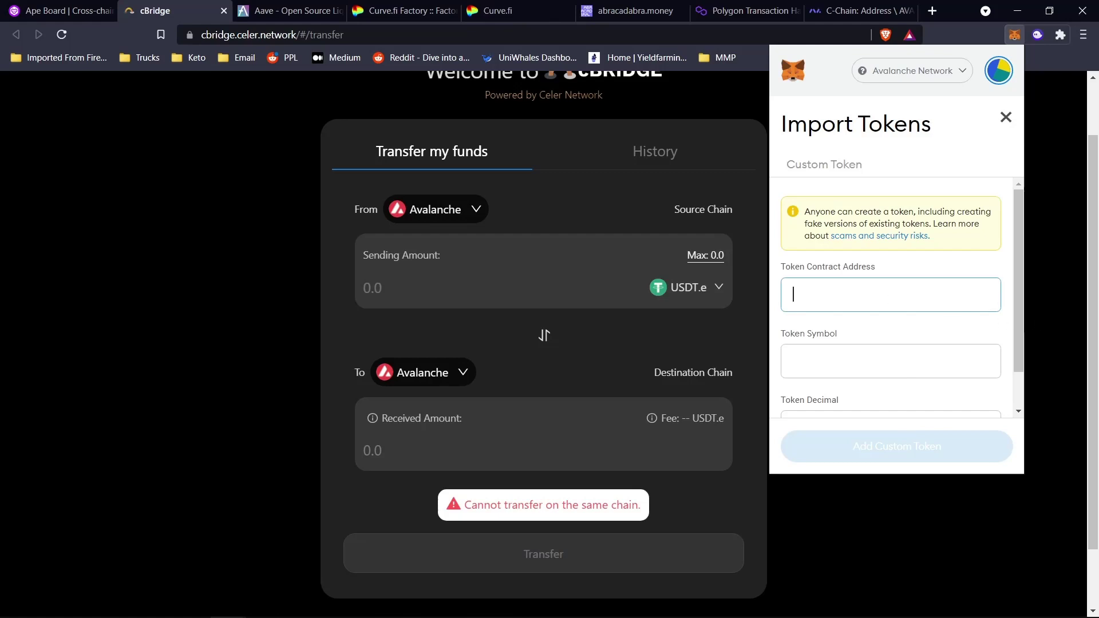
{"action": "key", "text": "alt+Tab"}
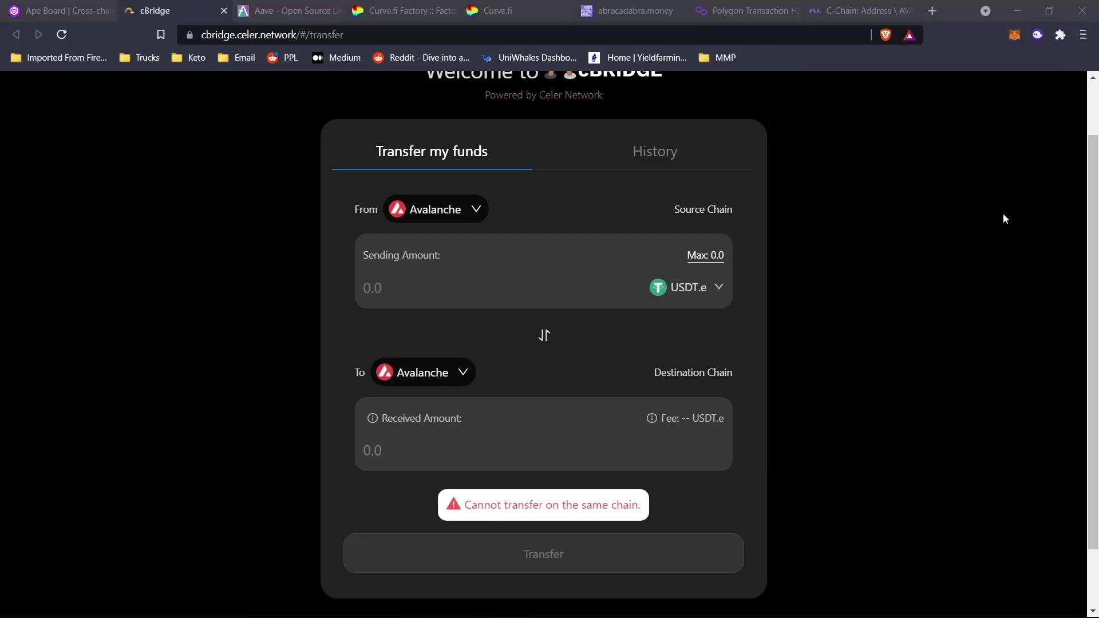
Open coinmarketcap.com, search for "weth", and open the WETH token's page at its contract details
{"action": "left_click", "coordinate": [931, 11]}
{"action": "type", "text": "coinmarketcap.com"}
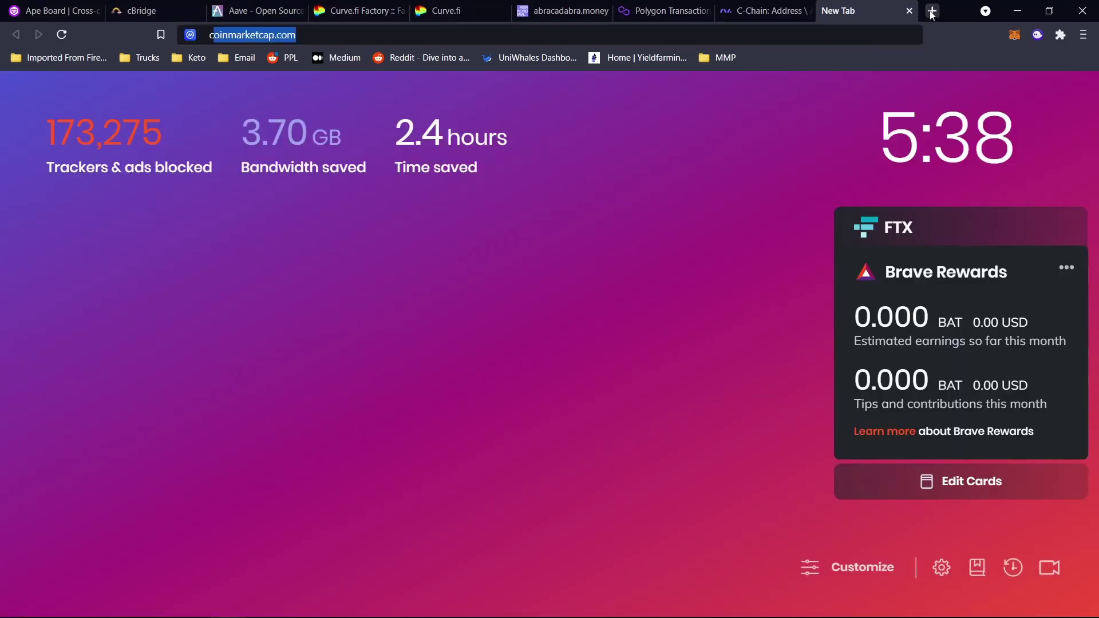
{"action": "key", "text": "Return"}
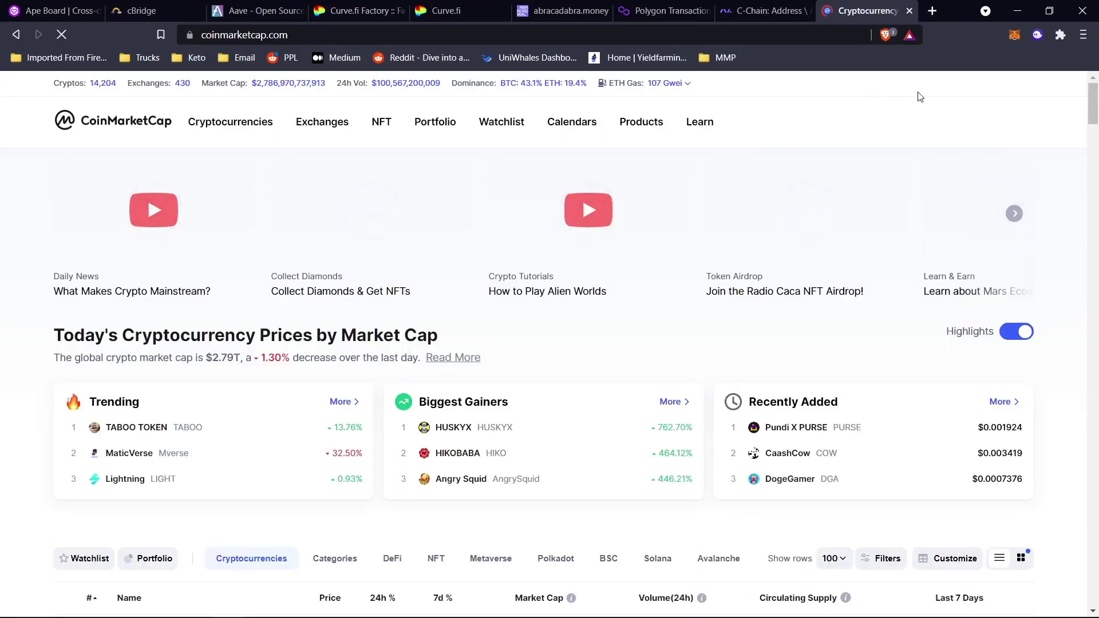
{"action": "left_click", "coordinate": [961, 125]}
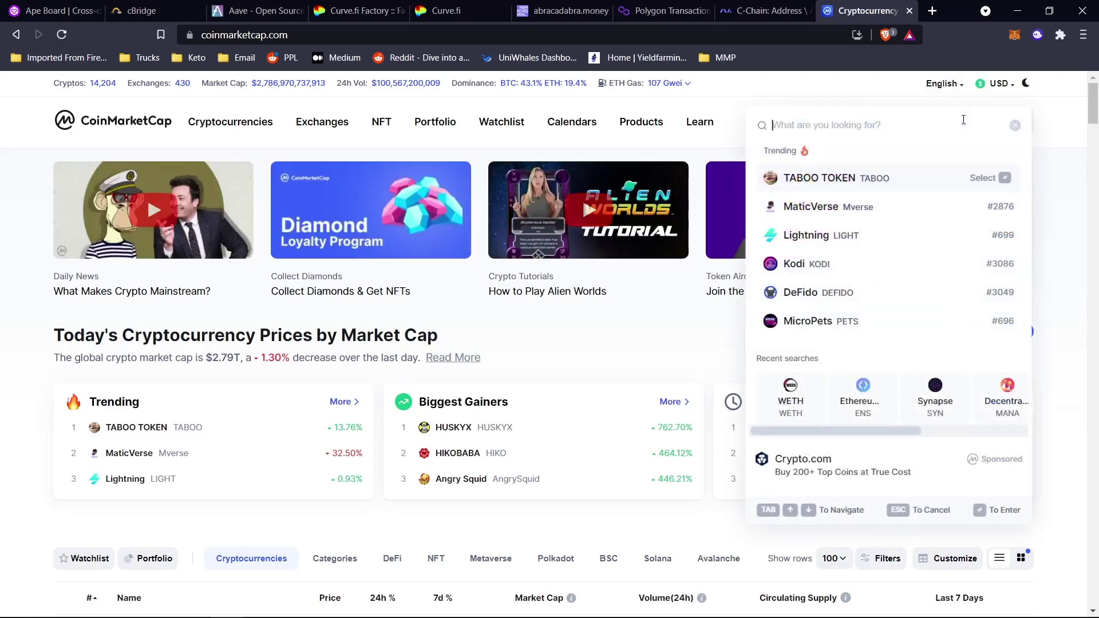
{"action": "type", "text": "weth"}
{"action": "left_click", "coordinate": [855, 189]}
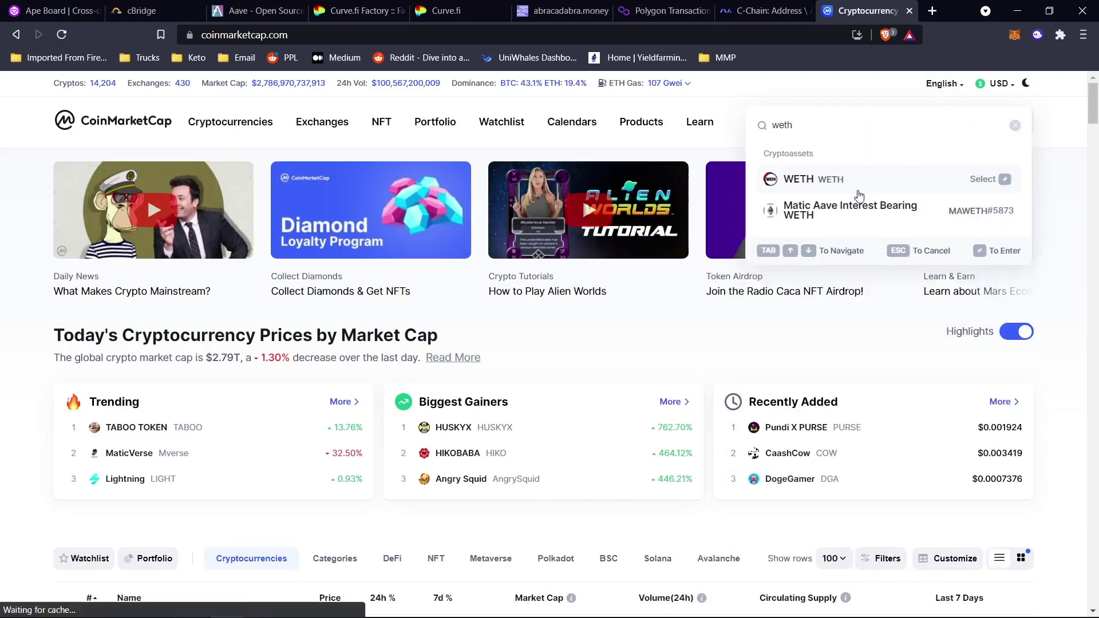
{"action": "scroll", "coordinate": [366, 275], "scroll_direction": "down", "scroll_amount": 1}
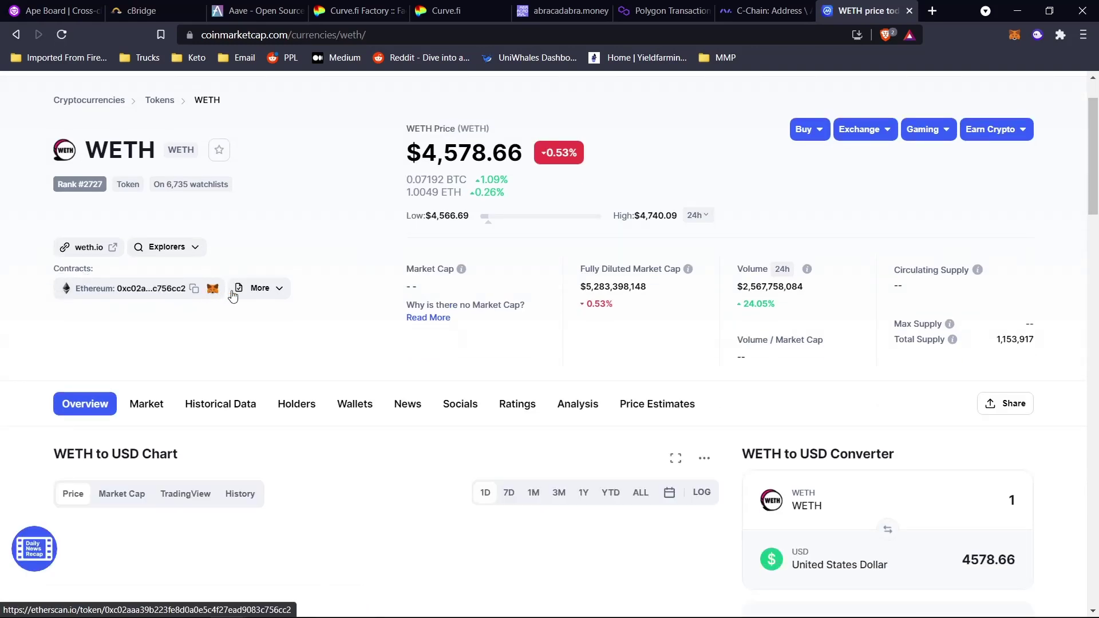
Copy WETH's Avalanche C-Chain contract address from its additional contracts, and return to the cBridge transfer page
{"action": "left_click", "coordinate": [259, 288]}
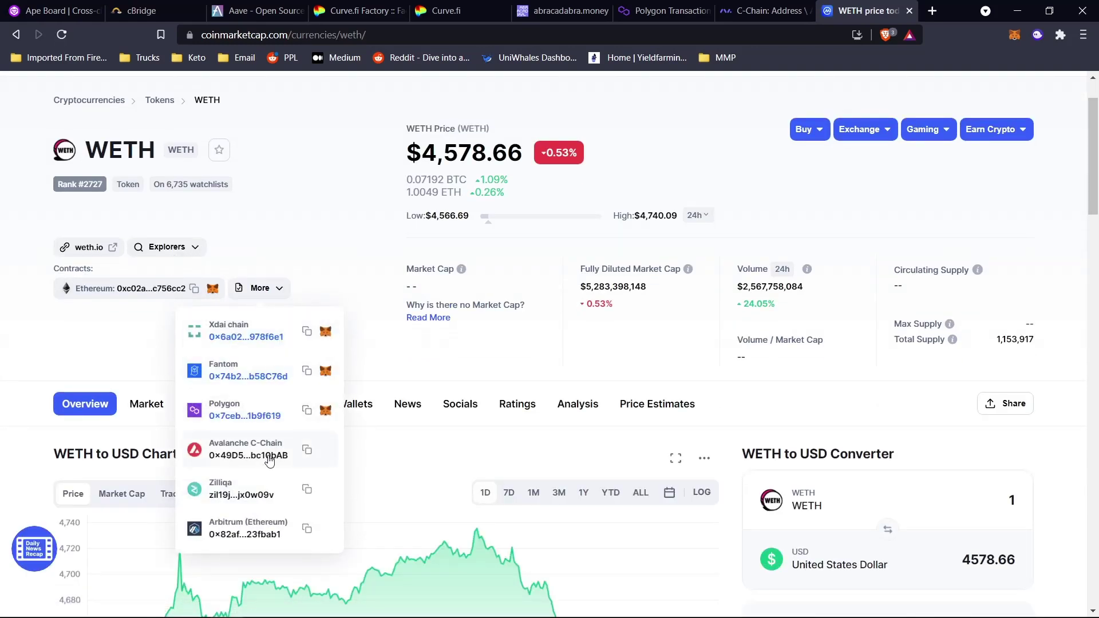
{"action": "left_click", "coordinate": [307, 452]}
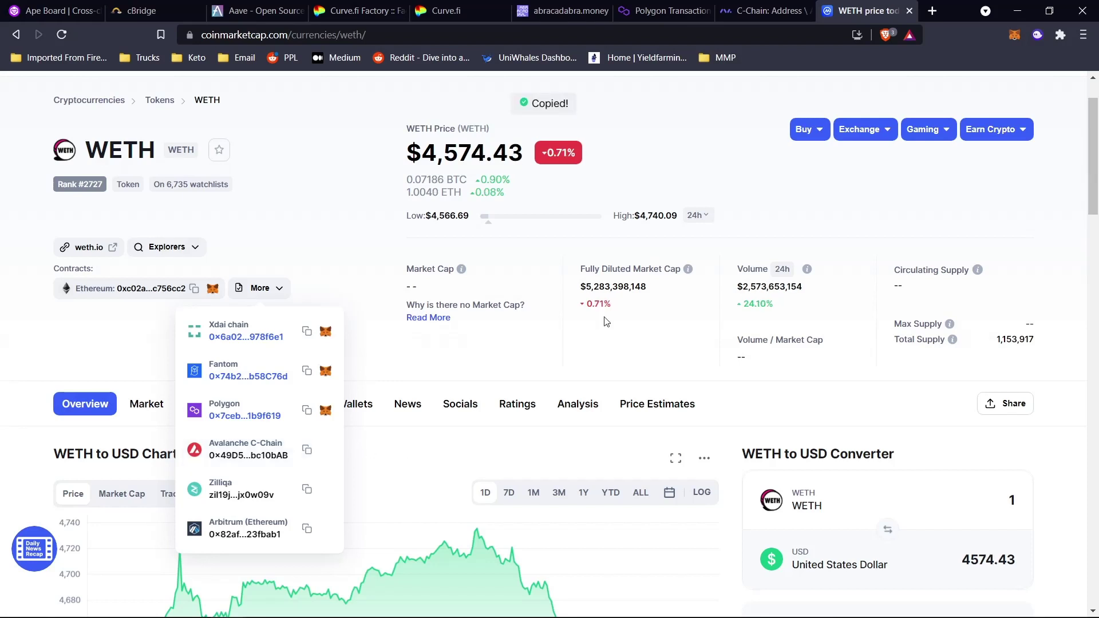
{"action": "left_click", "coordinate": [150, 12]}
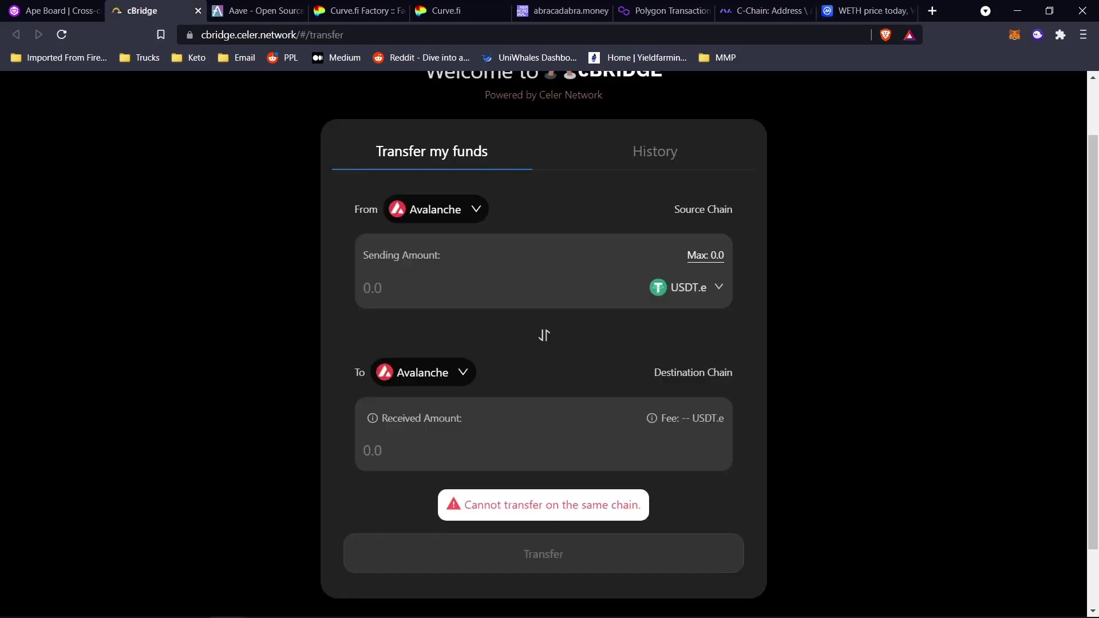
Import WETH.e into MetaMask as a custom token using the copied contract address, and return to the wallet's asset list
{"action": "left_click", "coordinate": [1015, 34]}
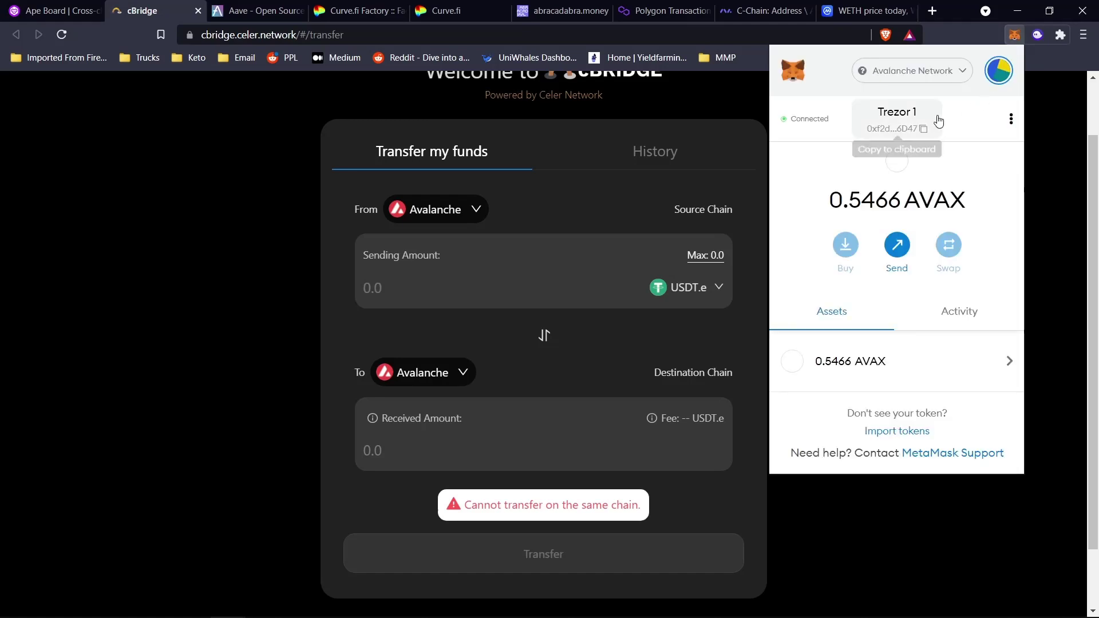
{"action": "left_click", "coordinate": [896, 431]}
{"action": "key", "text": "ctrl+v"}
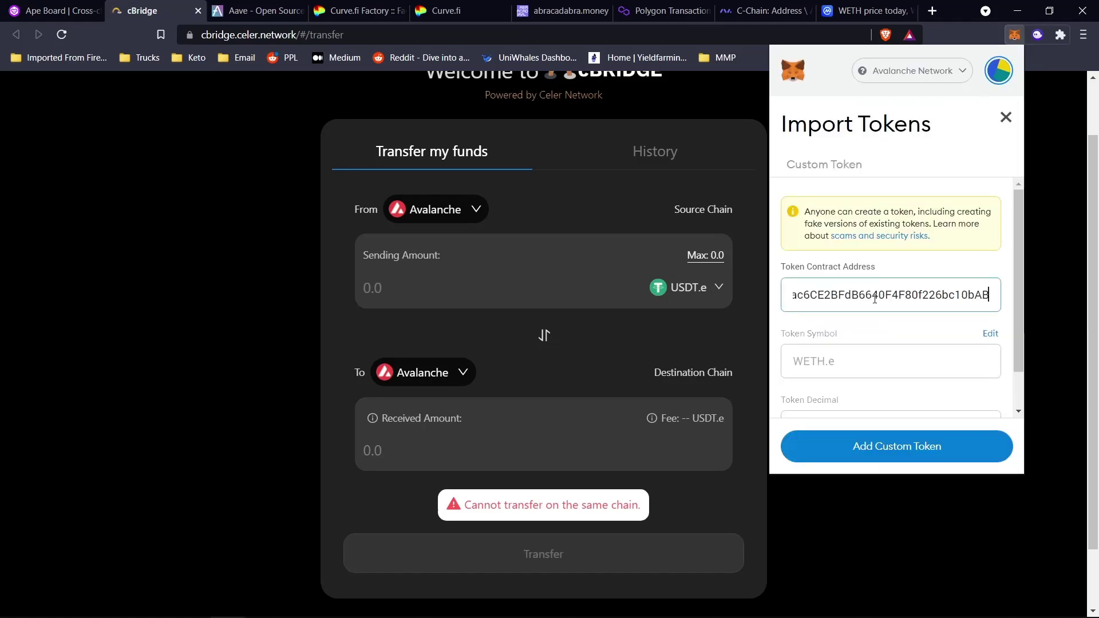
{"action": "left_click", "coordinate": [890, 446]}
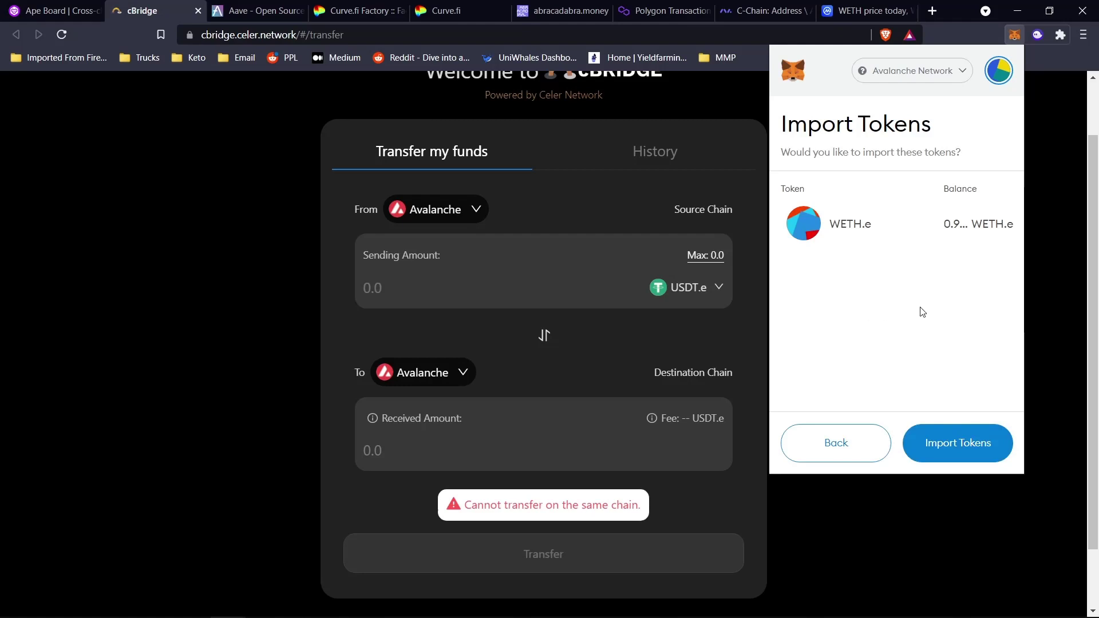
{"action": "left_click", "coordinate": [958, 444]}
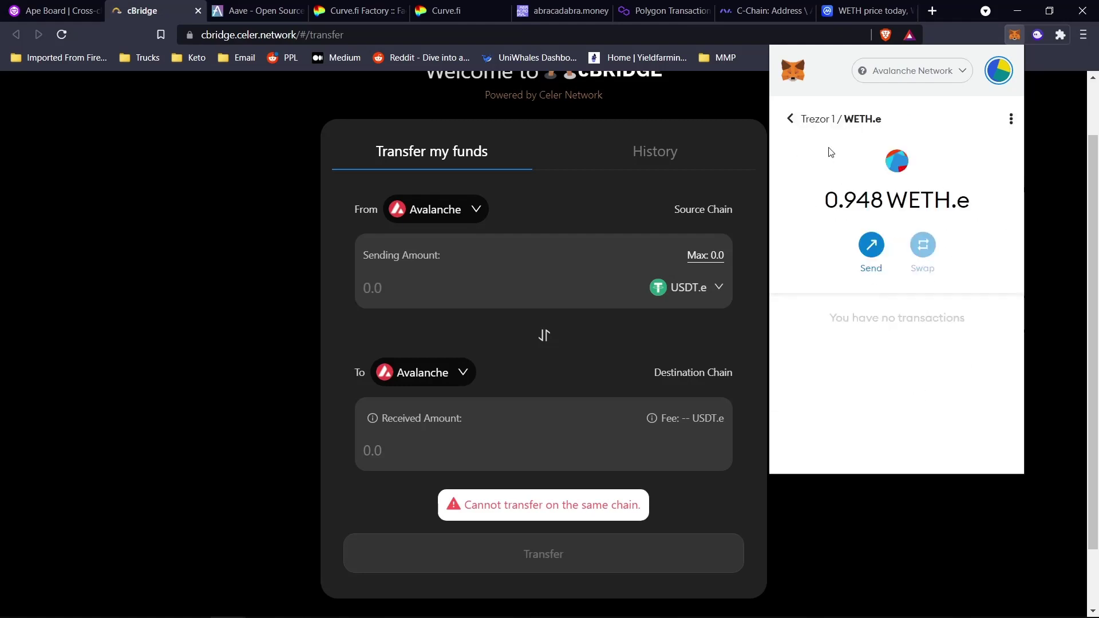
{"action": "left_click", "coordinate": [792, 120]}
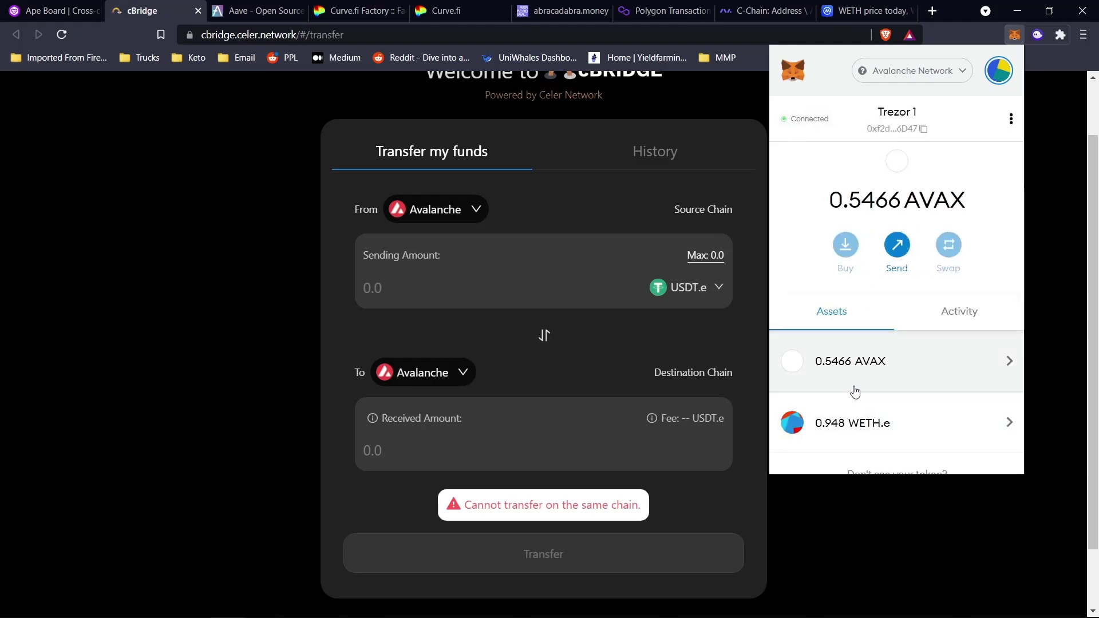
{"action": "scroll", "coordinate": [858, 435], "scroll_direction": "down", "scroll_amount": 3}
{"action": "scroll", "coordinate": [854, 395], "scroll_direction": "up", "scroll_amount": 3}
Switch to Aave and prepare a WETH.e deposit of the maximum available amount, continuing to the deposit overview
{"action": "left_click", "coordinate": [248, 11]}
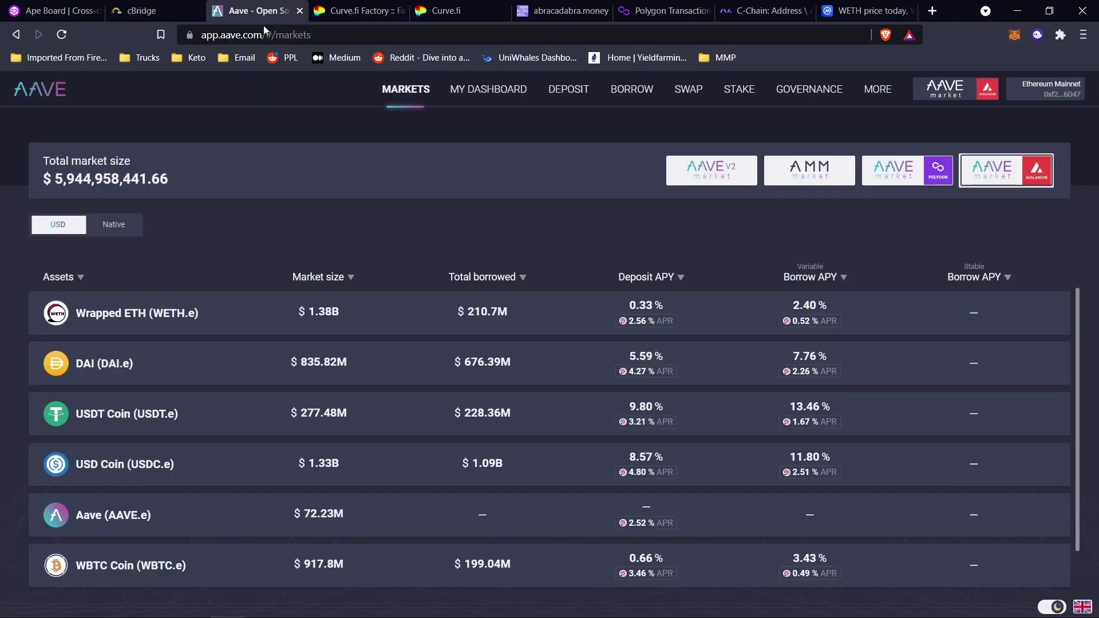
{"action": "left_click", "coordinate": [507, 94]}
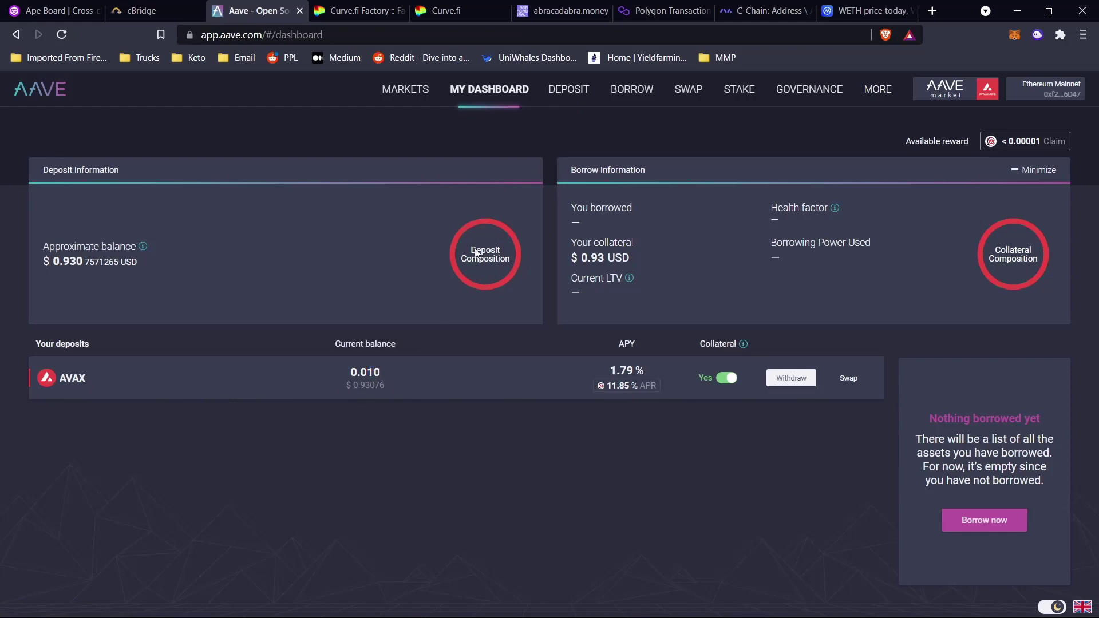
{"action": "left_click", "coordinate": [578, 97]}
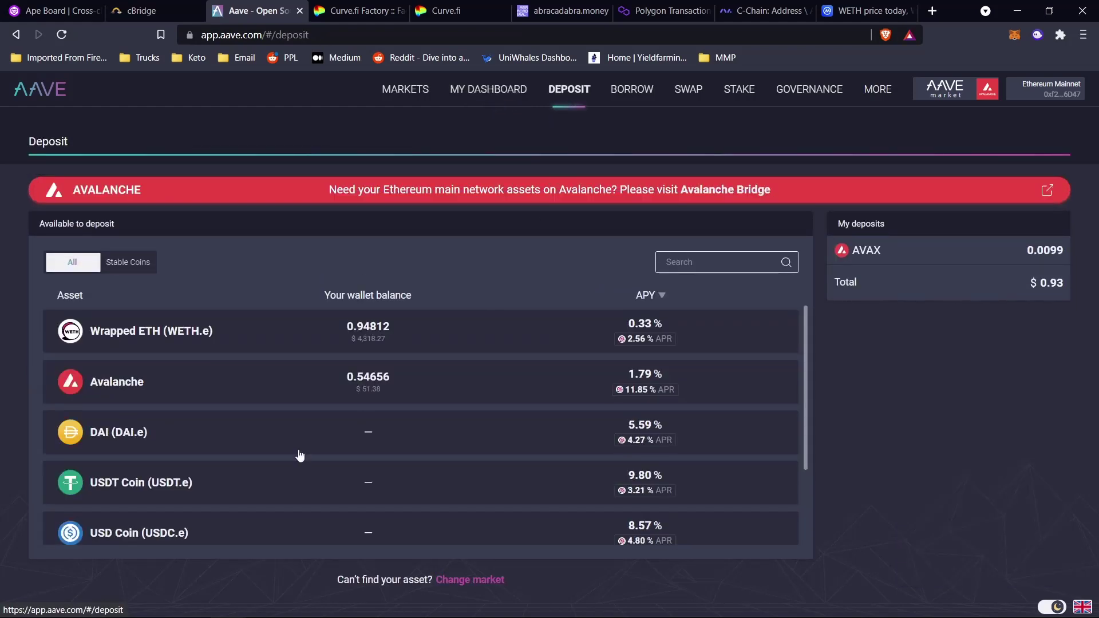
{"action": "left_click", "coordinate": [323, 336]}
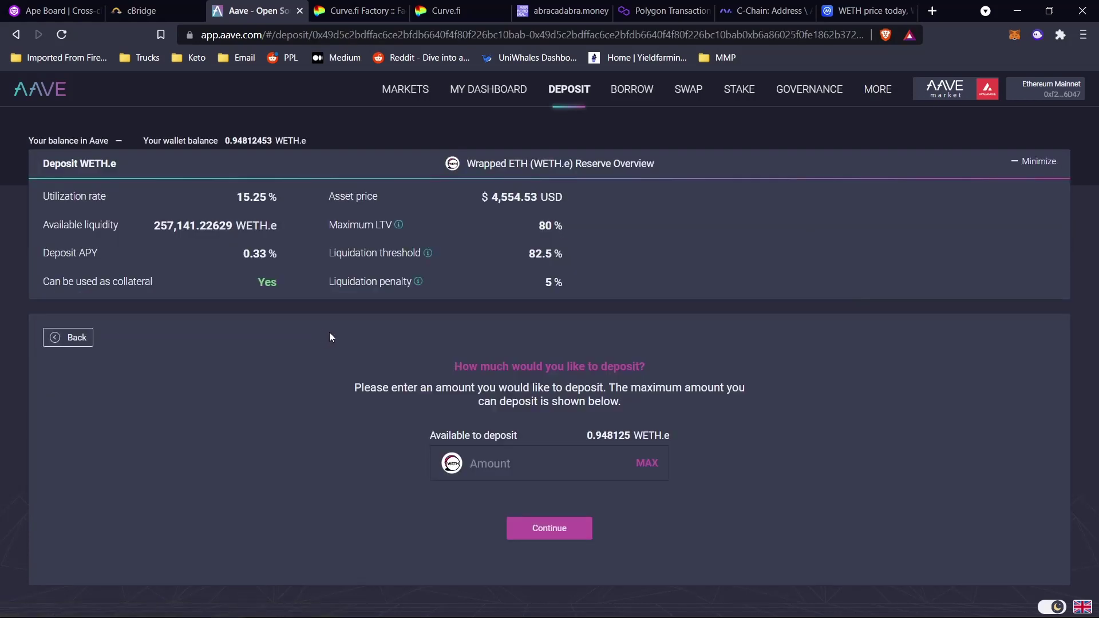
{"action": "left_click", "coordinate": [646, 464]}
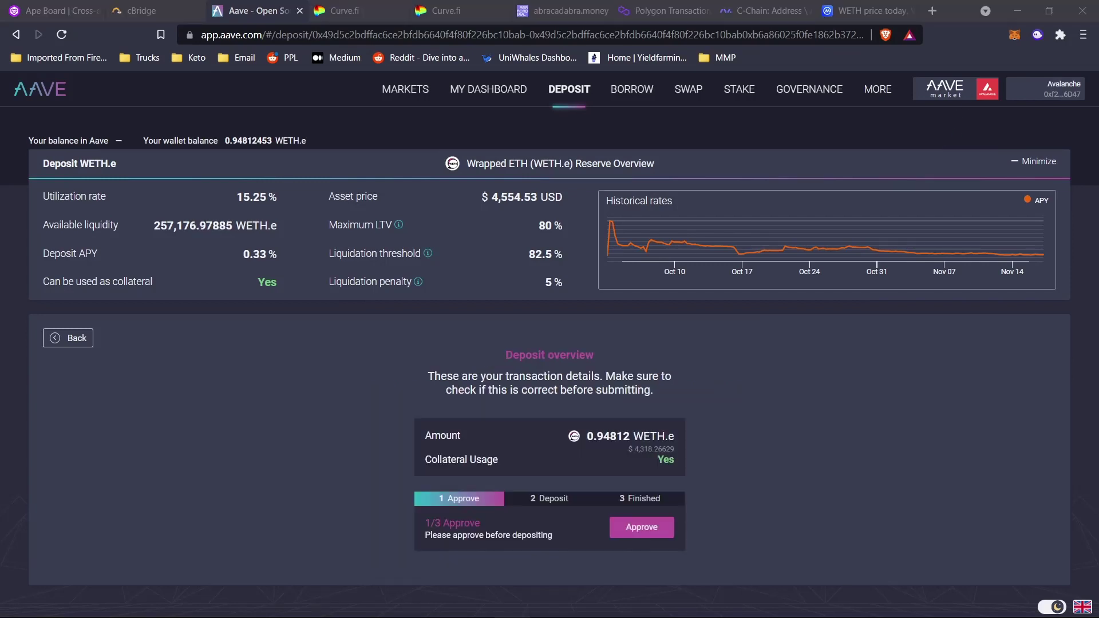
Approve Aave to spend WETH.e, confirm the permission in MetaMask, and check the approval in the wallet activity
{"action": "left_click", "coordinate": [642, 527]}
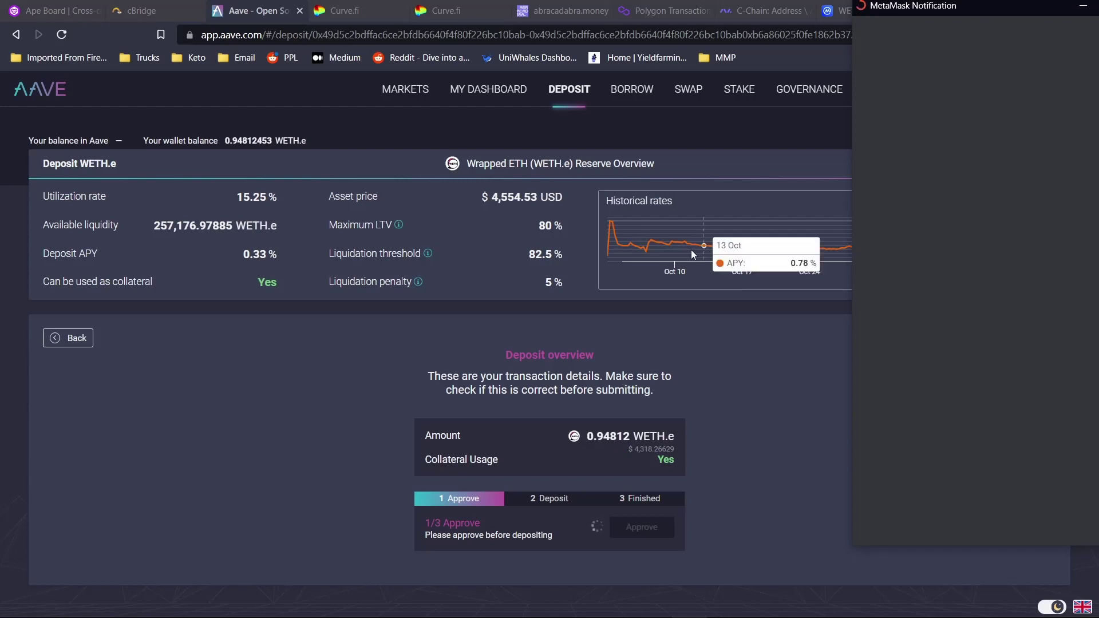
{"action": "left_click_drag", "start_coordinate": [928, 13], "coordinate": [786, 31]}
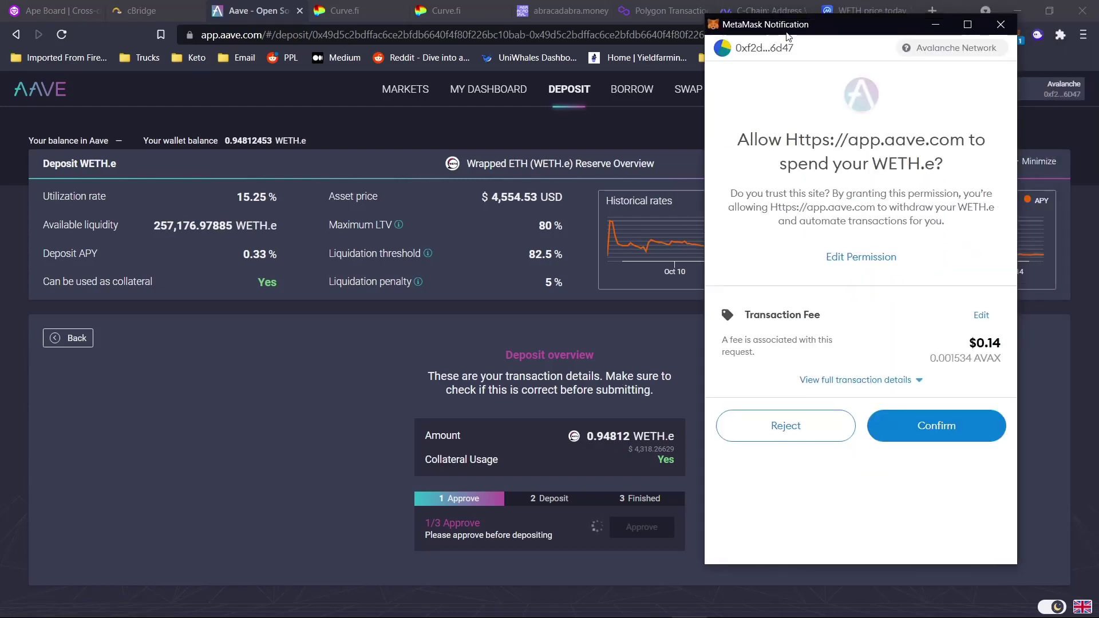
{"action": "left_click", "coordinate": [935, 429]}
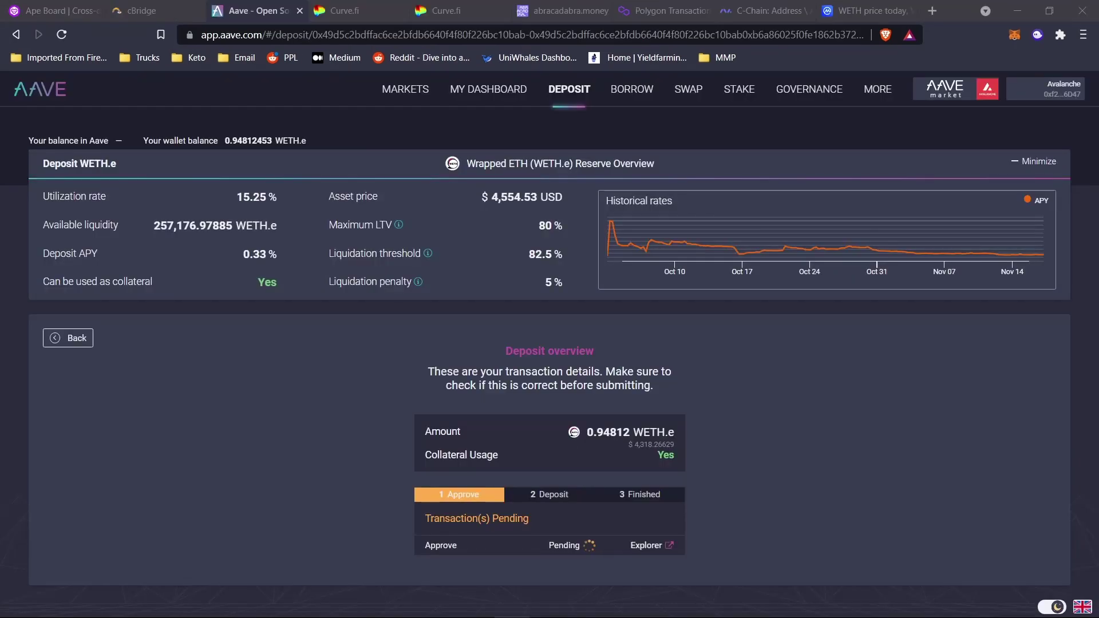
{"action": "left_click", "coordinate": [1020, 39]}
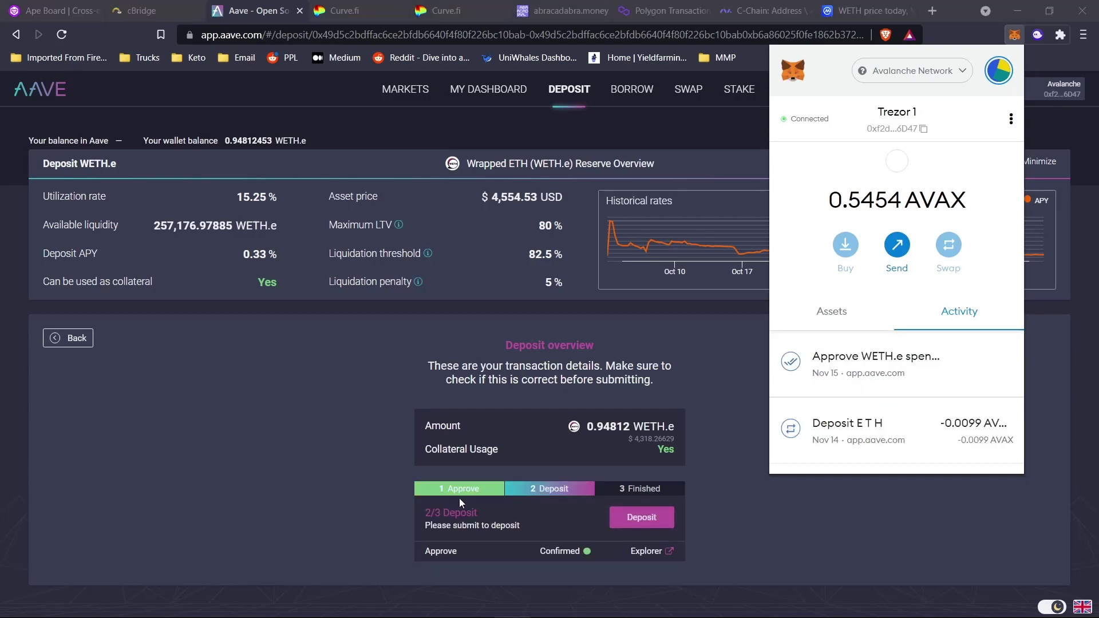
{"action": "left_click", "coordinate": [555, 490]}
Submit the WETH.e deposit, confirm it in MetaMask, and check its status in the wallet activity
{"action": "left_click", "coordinate": [637, 515]}
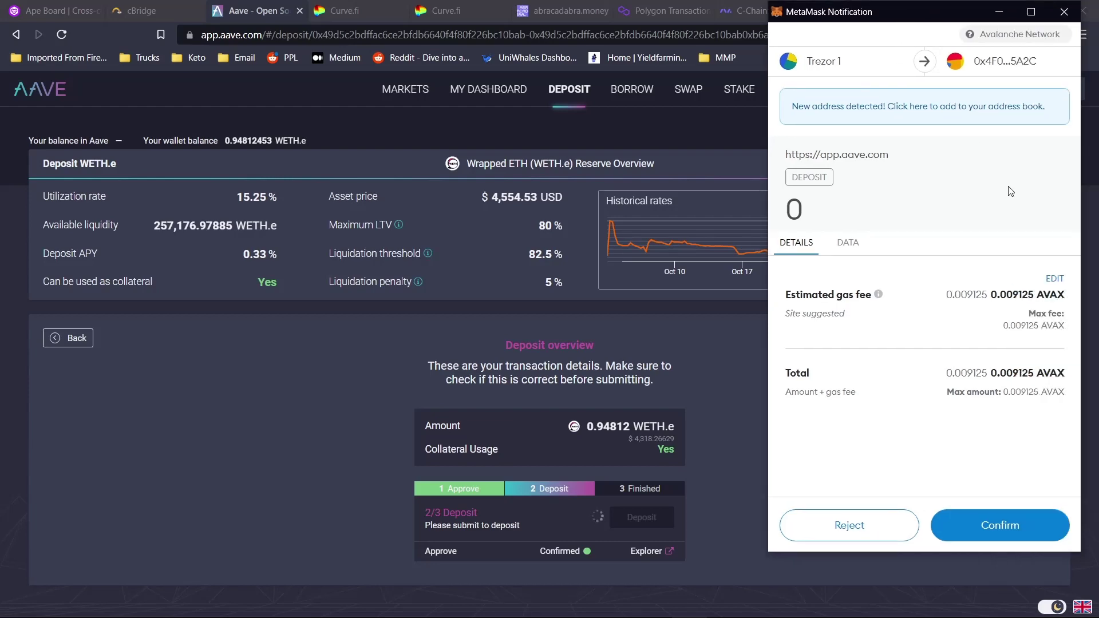
{"action": "left_click", "coordinate": [1015, 527]}
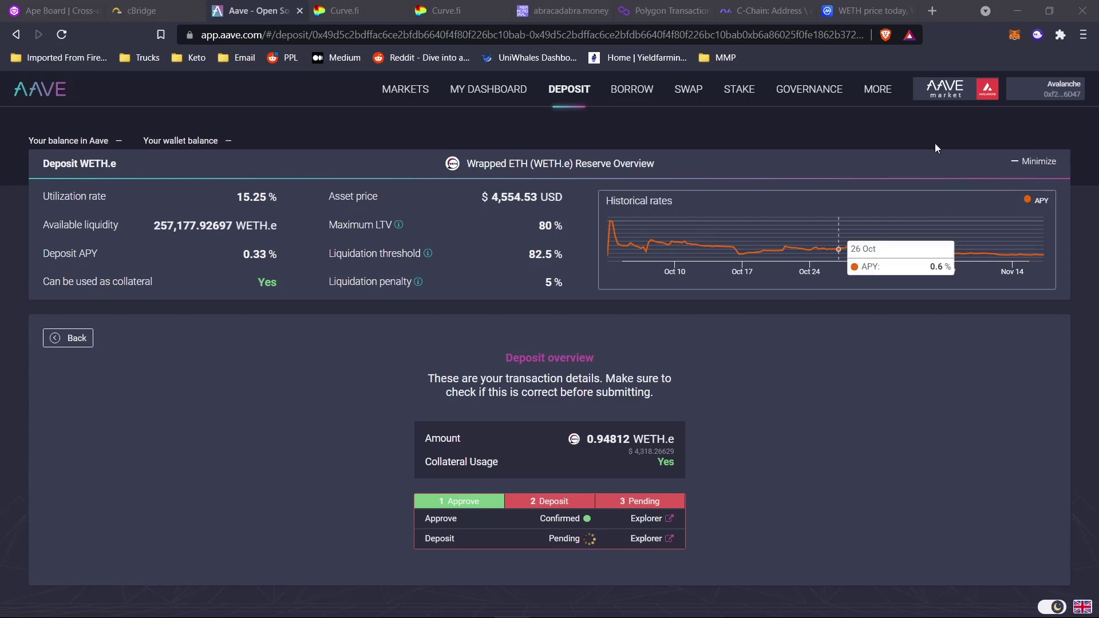
{"action": "left_click", "coordinate": [1014, 35]}
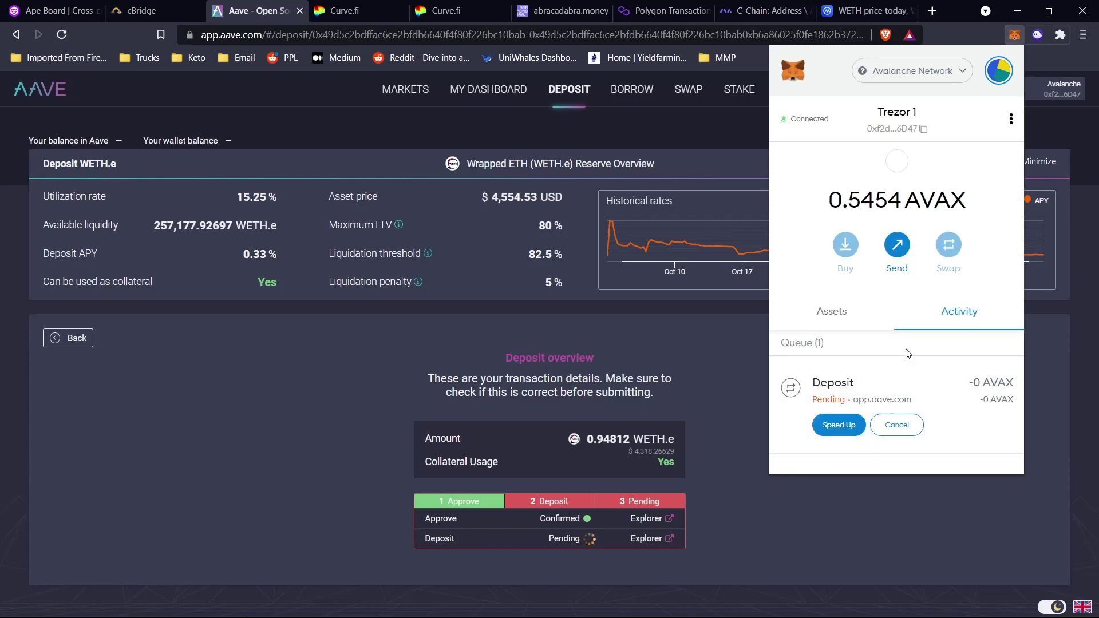
{"action": "left_click", "coordinate": [723, 393]}
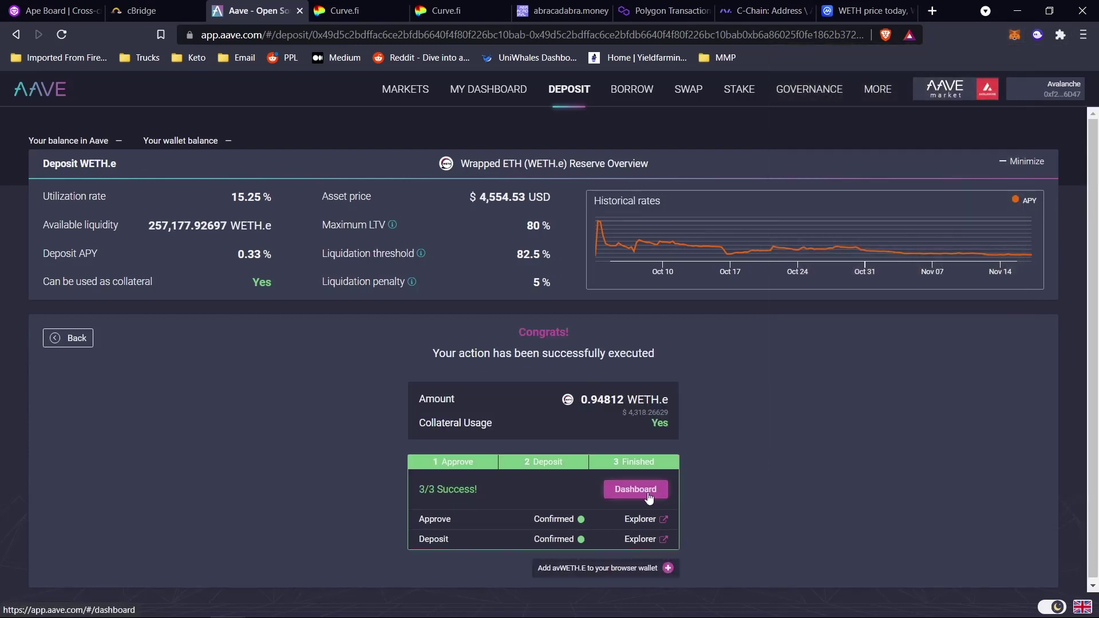
Review the Aave dashboard, the assets available to borrow, the WETH.e collateral option and the Avalanche market rates
{"action": "left_click", "coordinate": [635, 489]}
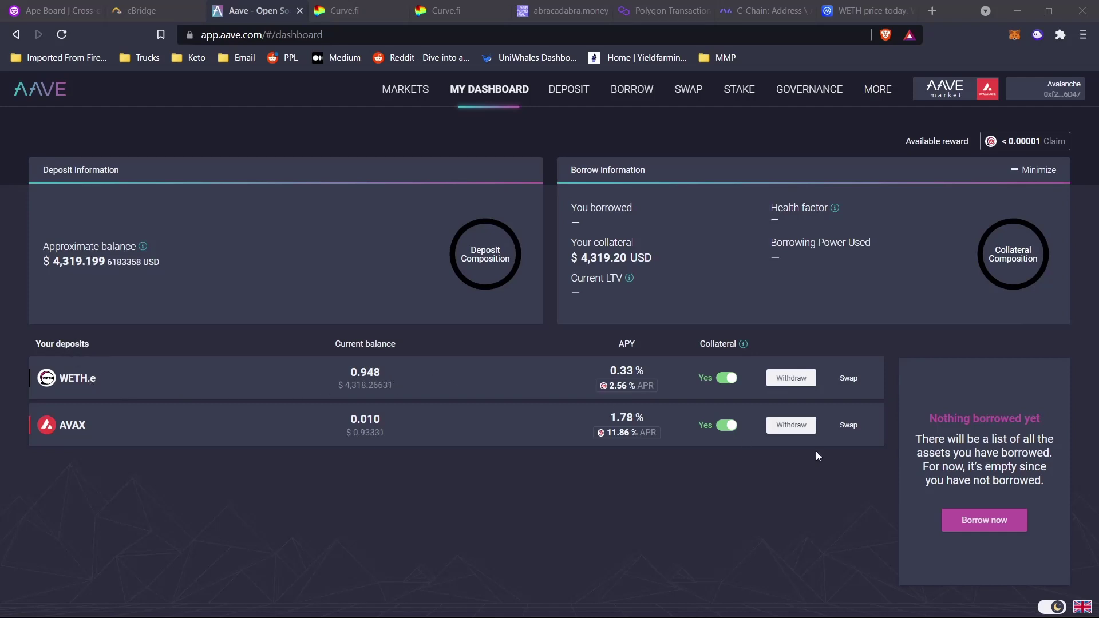
{"action": "left_click", "coordinate": [997, 530]}
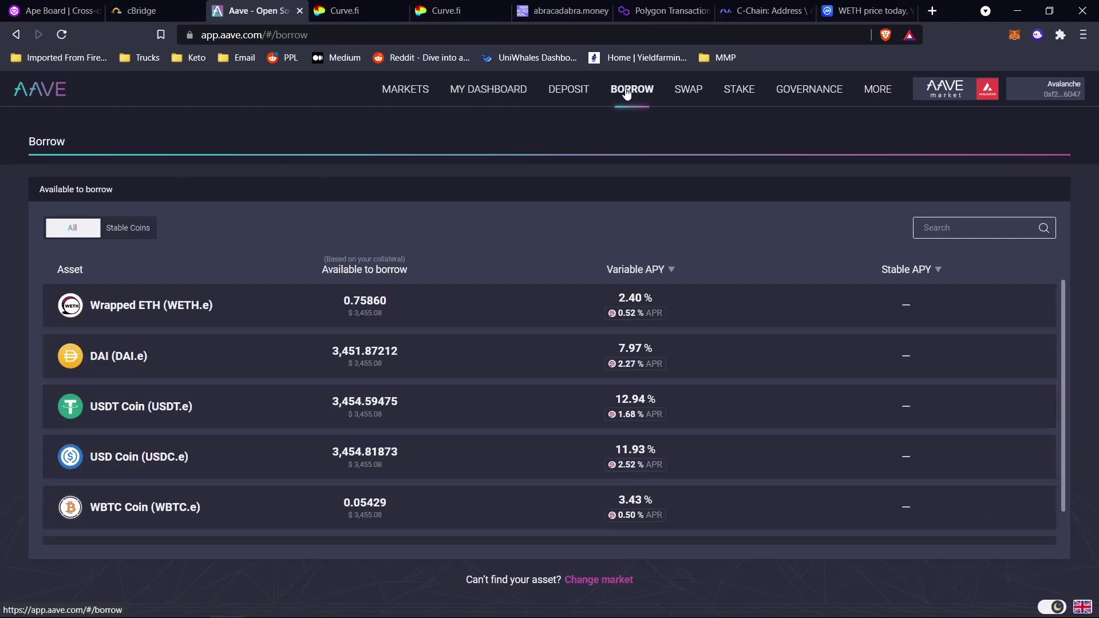
{"action": "left_click", "coordinate": [485, 99]}
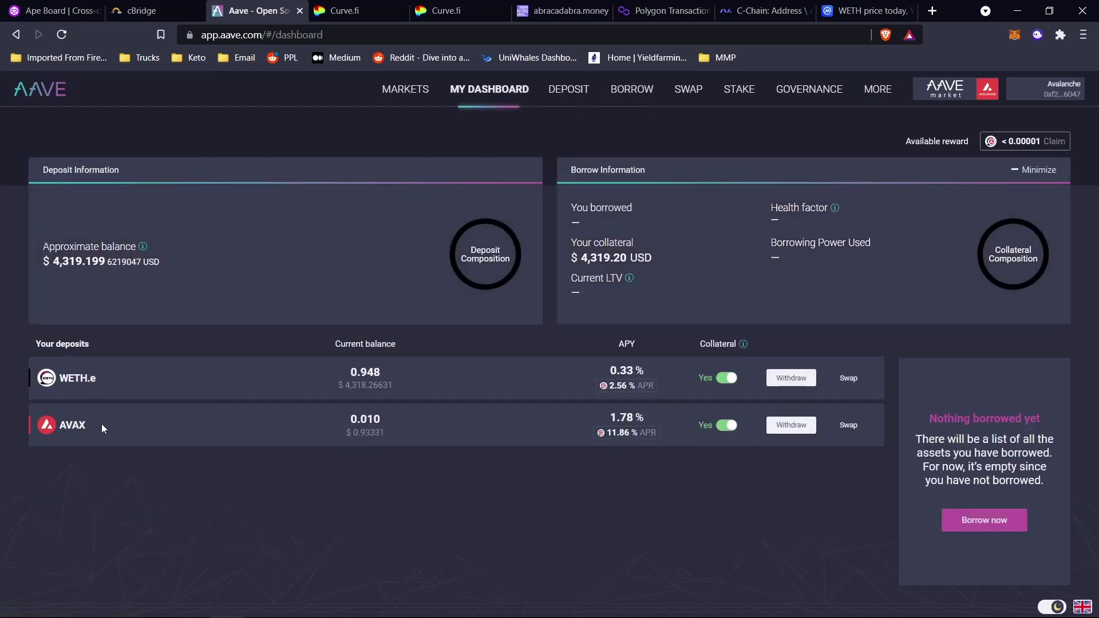
{"action": "left_click", "coordinate": [726, 378]}
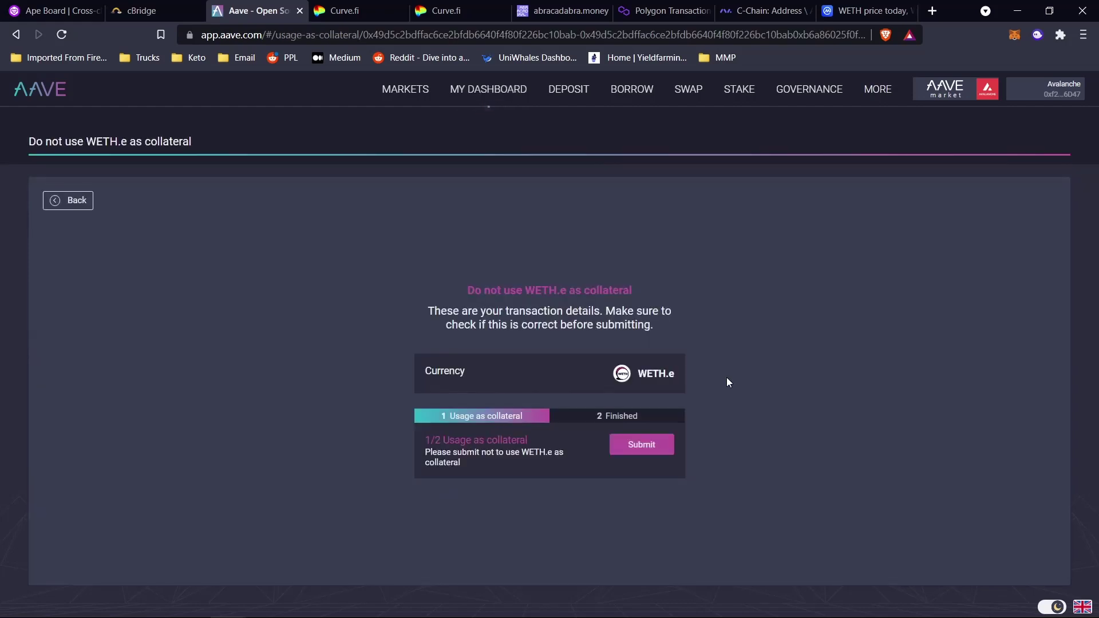
{"action": "left_click", "coordinate": [67, 200]}
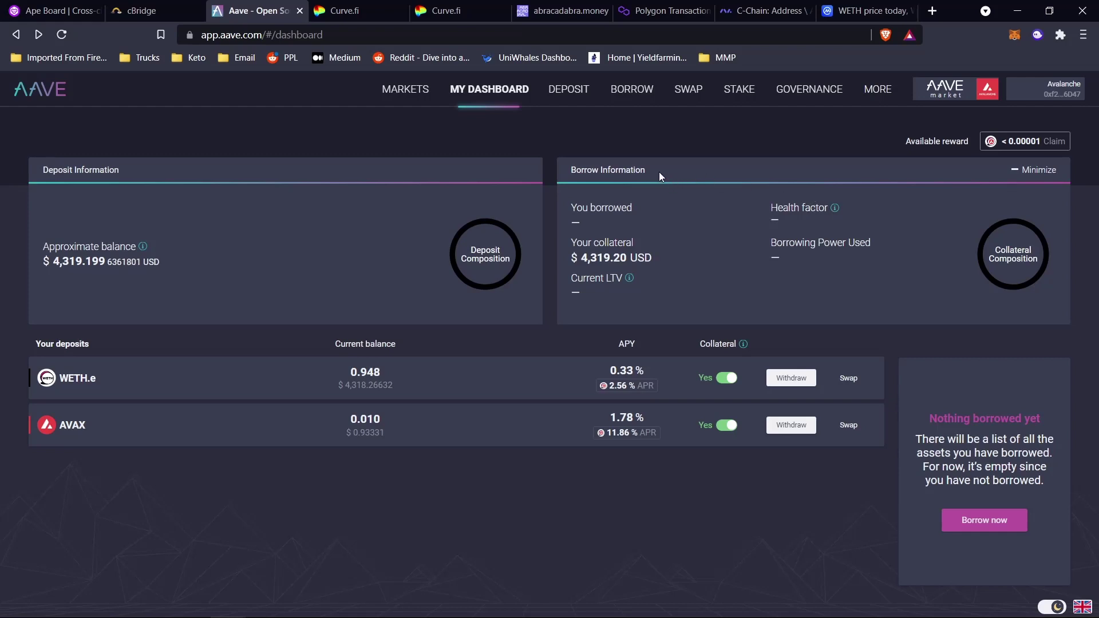
{"action": "left_click", "coordinate": [408, 97]}
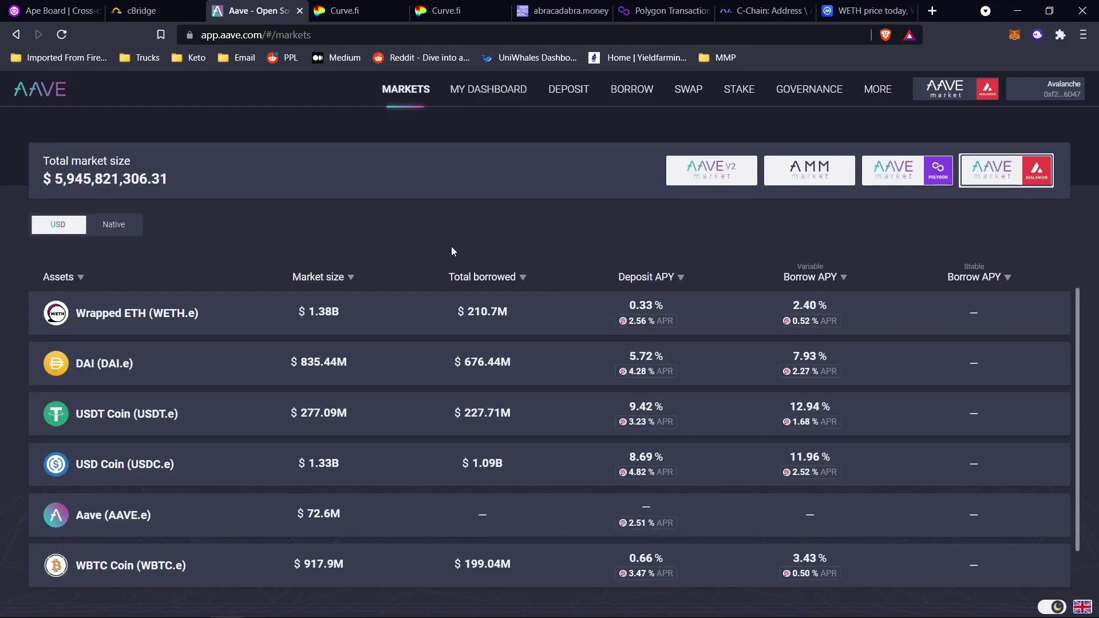
Switch to abracadabra.money and examine the 3PoolV2 farm's annual ROI, TVL, and earned SPELL and LP deposit sections
{"action": "left_click", "coordinate": [550, 18]}
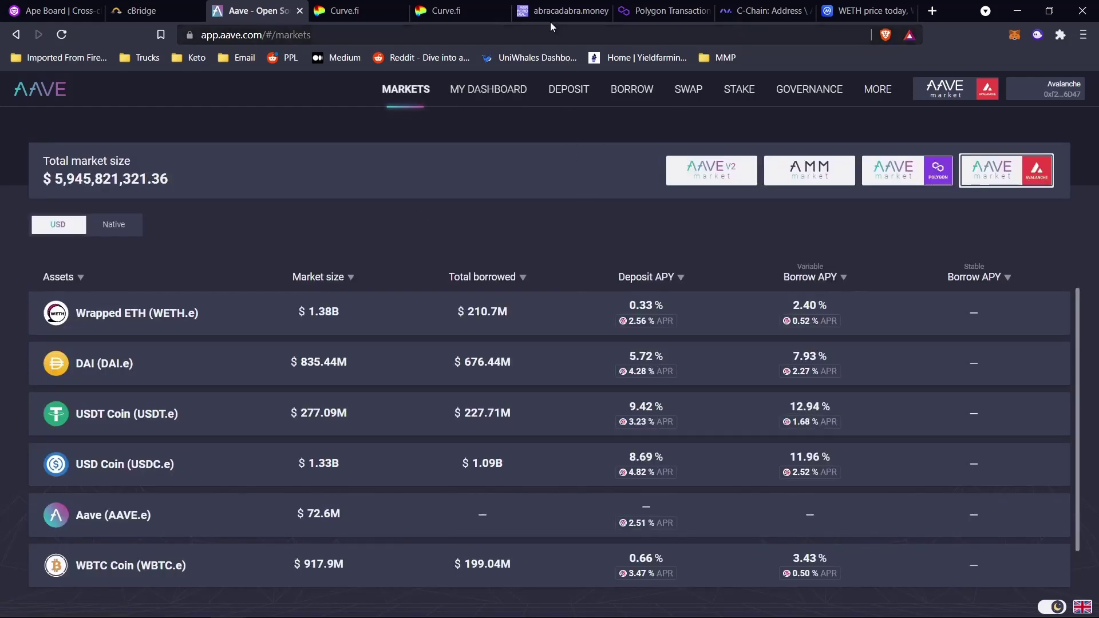
{"action": "scroll", "coordinate": [658, 206], "scroll_direction": "down", "scroll_amount": 4}
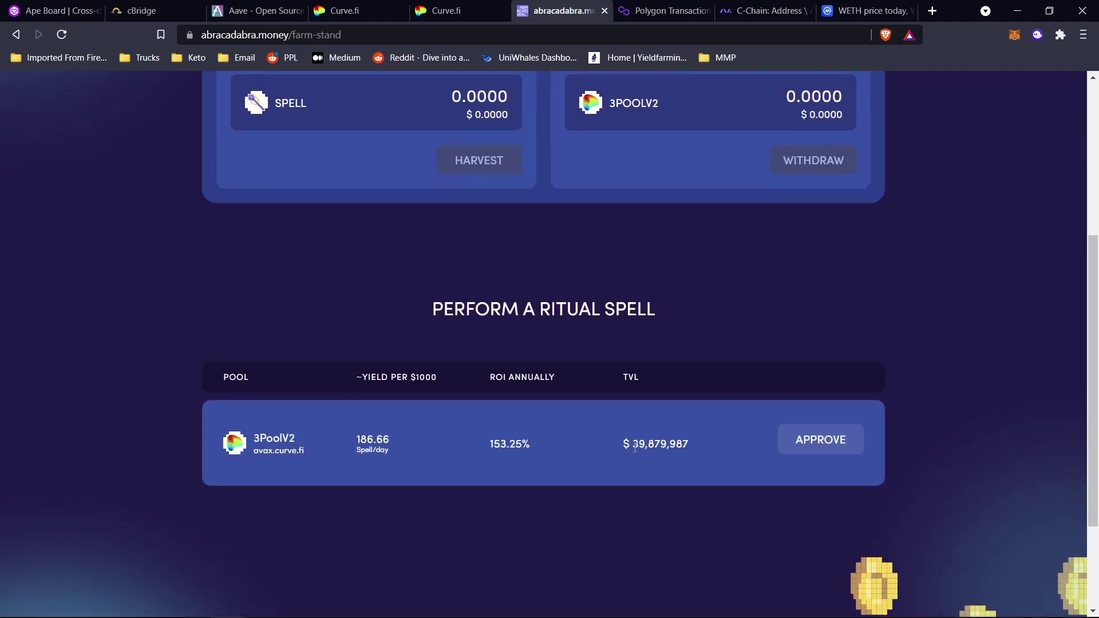
{"action": "left_click_drag", "start_coordinate": [634, 447], "coordinate": [644, 447]}
{"action": "left_click_drag", "start_coordinate": [490, 445], "coordinate": [538, 452]}
{"action": "left_click", "coordinate": [493, 447]}
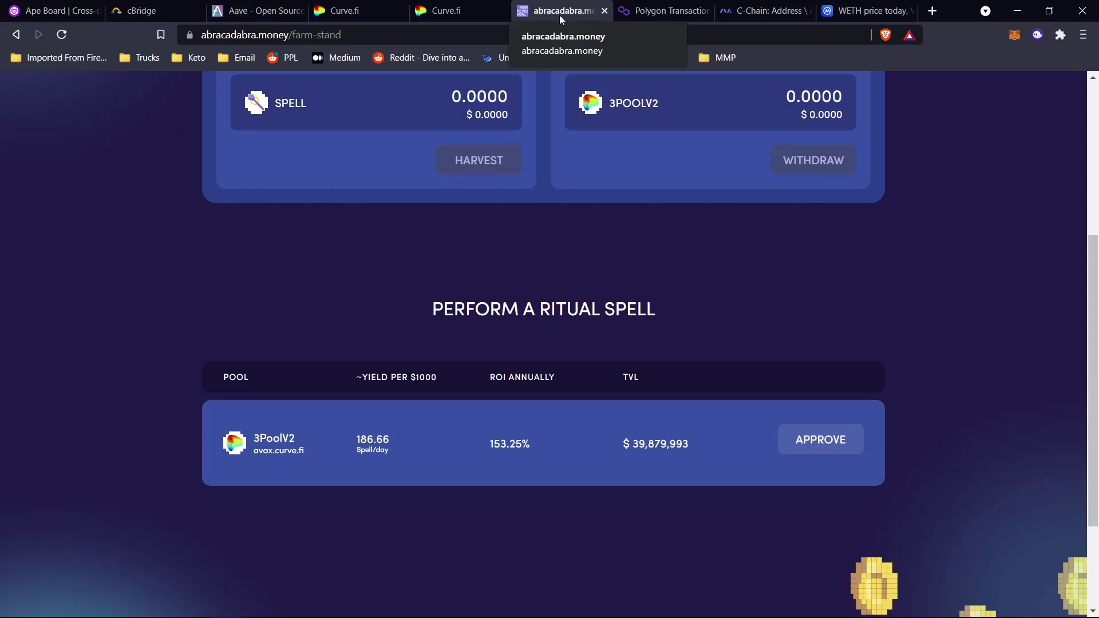
{"action": "scroll", "coordinate": [639, 324], "scroll_direction": "up", "scroll_amount": 3}
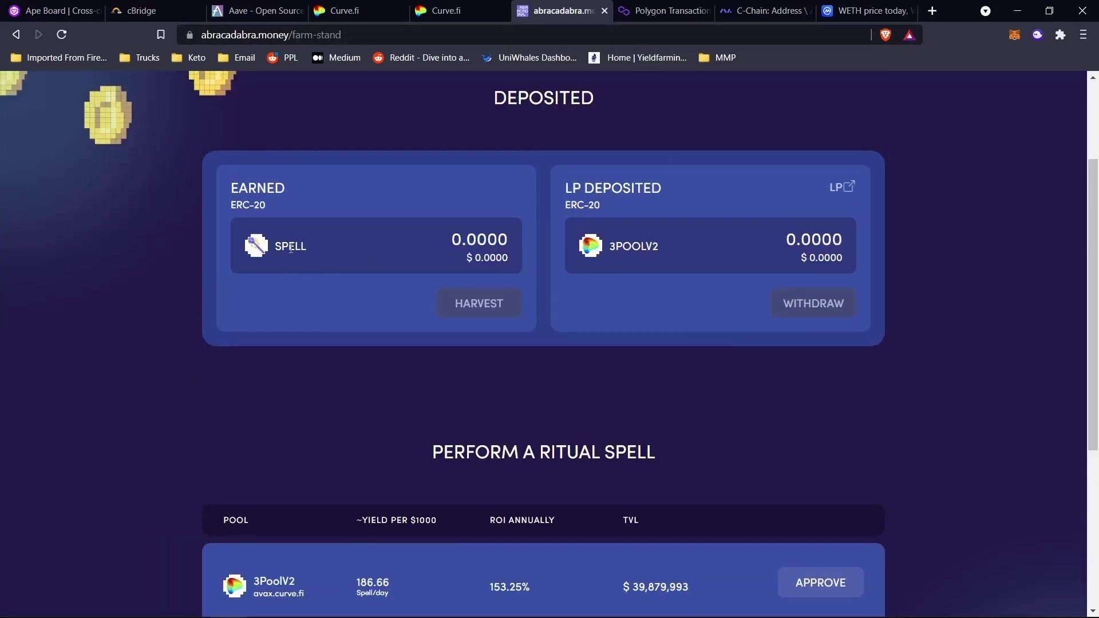
{"action": "scroll", "coordinate": [449, 477], "scroll_direction": "down", "scroll_amount": 1}
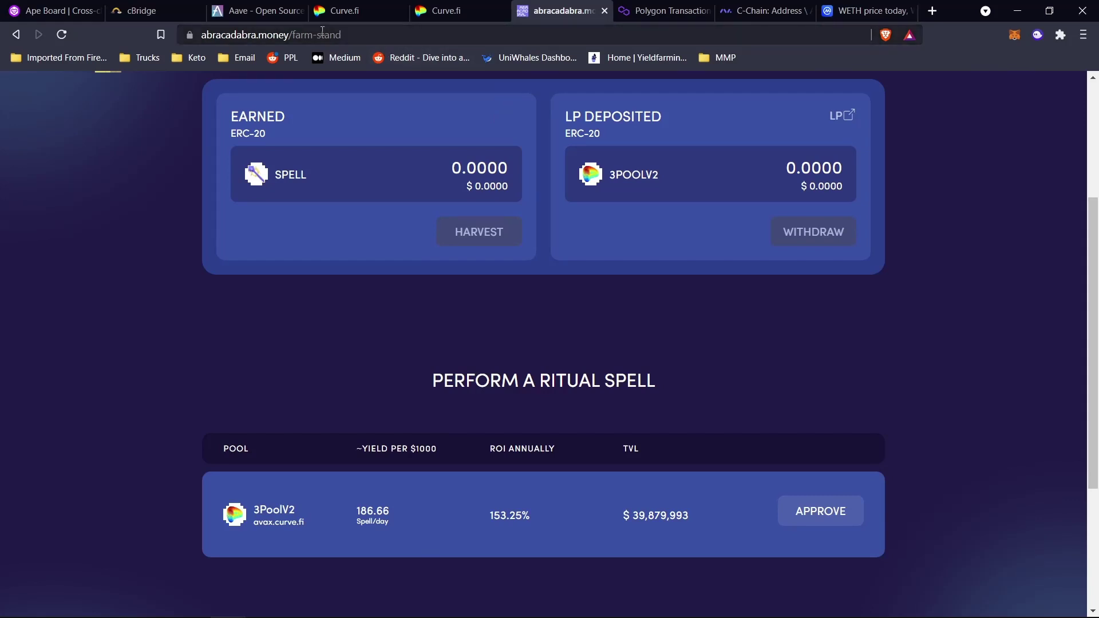
Inspect the 3poolV2 pool's tokens on Curve, compare with the Abracadabra farm, and return to the Aave markets
{"action": "left_click", "coordinate": [445, 11]}
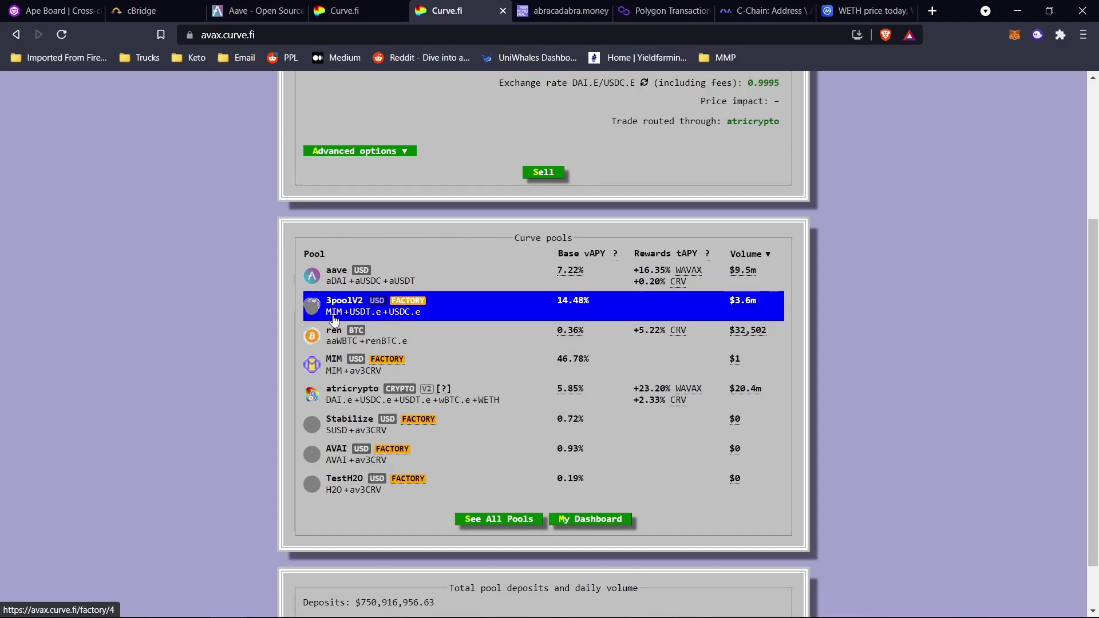
{"action": "key", "text": "ctrl+Tab"}
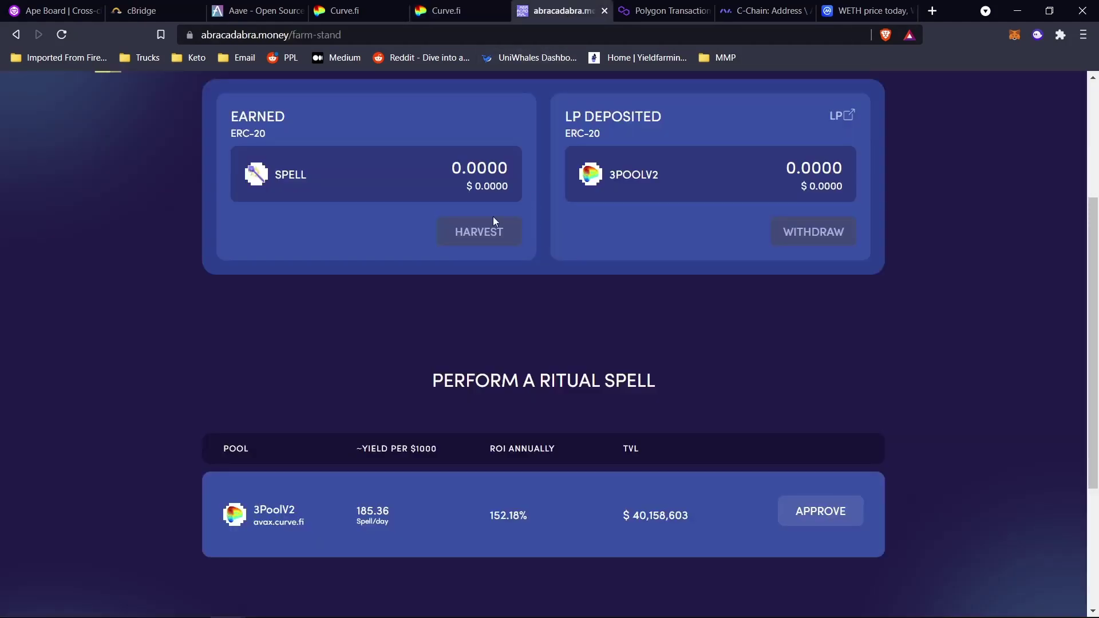
{"action": "left_click", "coordinate": [252, 15]}
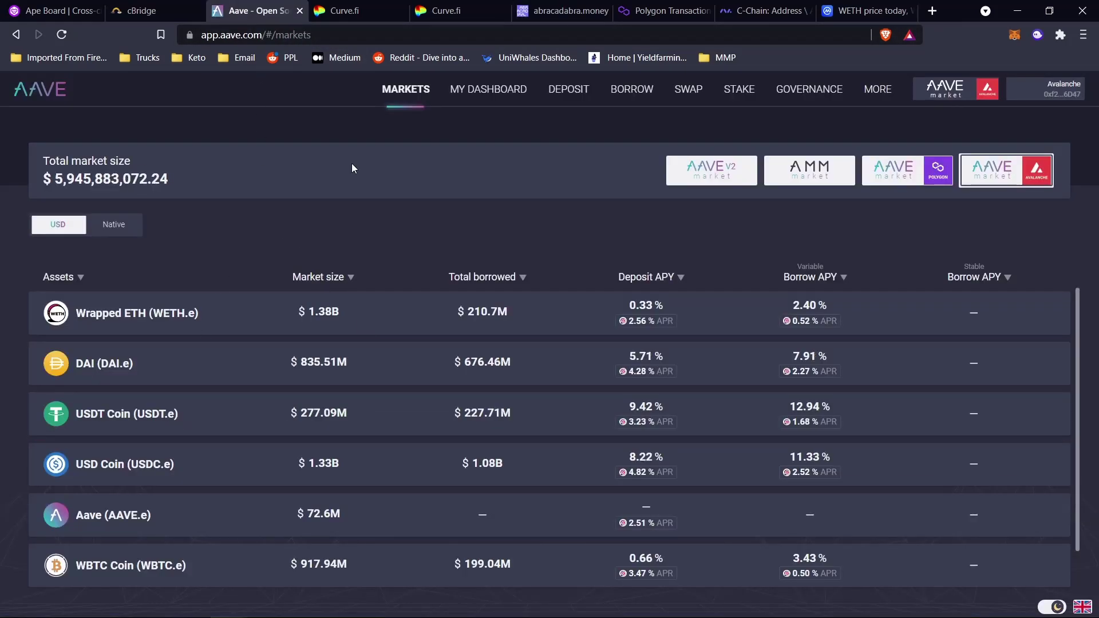
Examine the deposit and variable borrow APYs and WAVAX reward rates of the stablecoins in the Avalanche market
{"action": "scroll", "coordinate": [645, 435], "scroll_direction": "down", "scroll_amount": 1}
{"action": "mouse_move", "coordinate": [645, 433]}
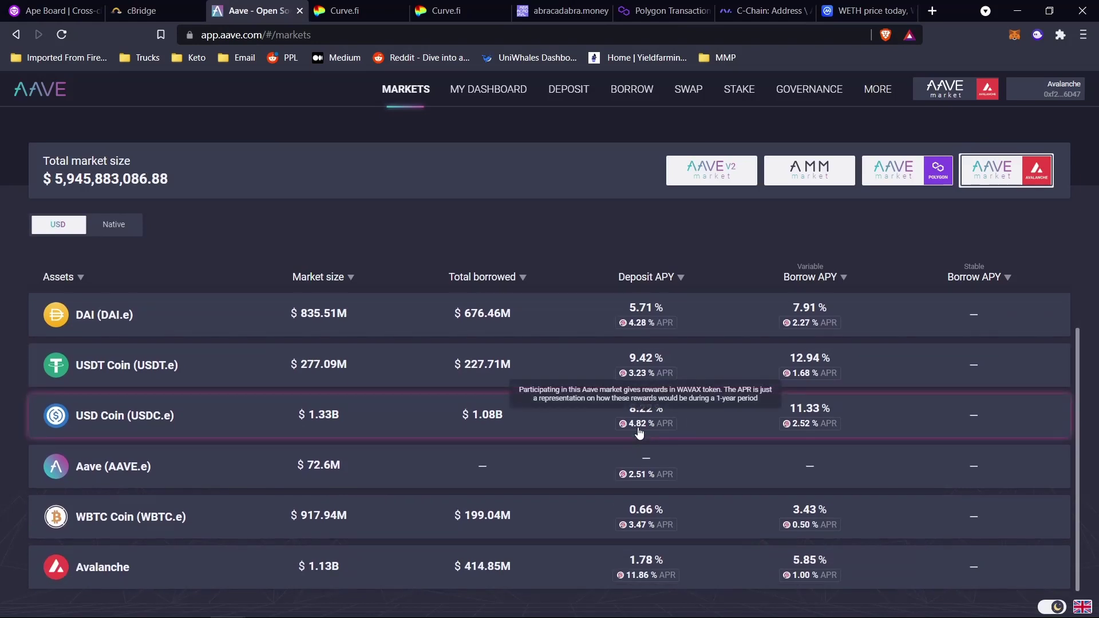
{"action": "scroll", "coordinate": [645, 433], "scroll_direction": "up", "scroll_amount": 1}
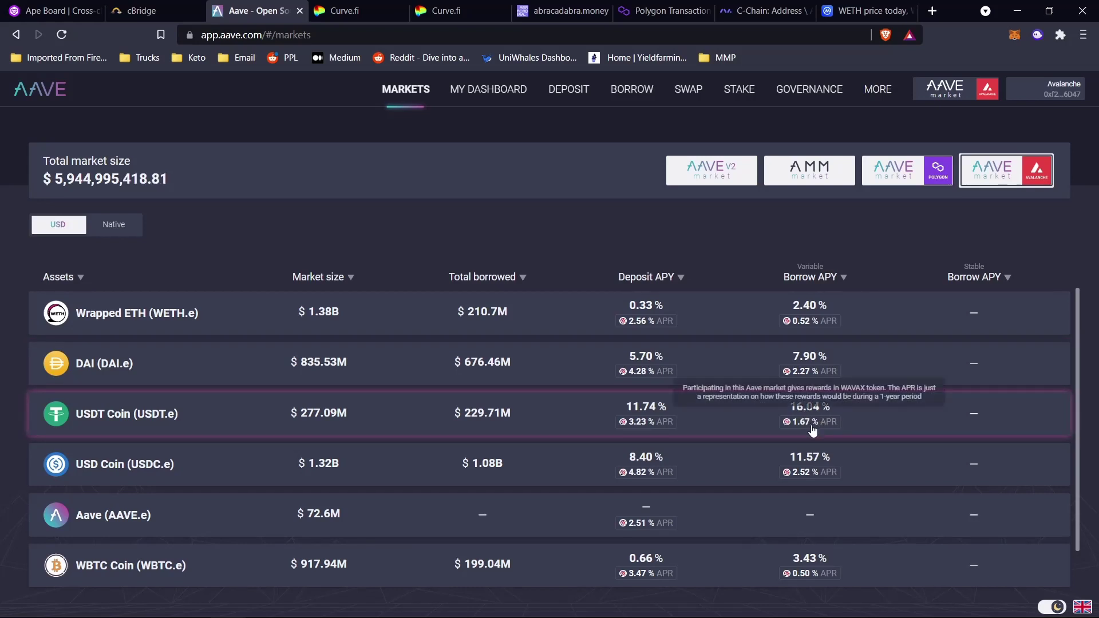
{"action": "mouse_move", "coordinate": [804, 425]}
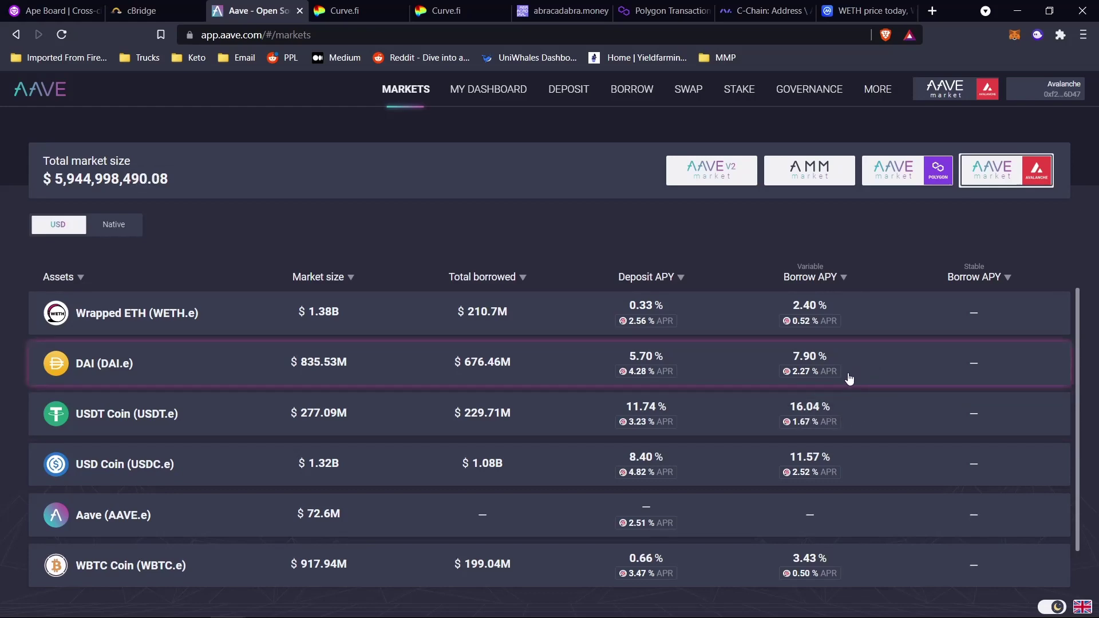
Compare the DAI.e borrowing rate on Aave with the Curve pool yields and Abracadabra's 3PoolV2 farm and SPELL rewards
{"action": "left_click", "coordinate": [445, 12]}
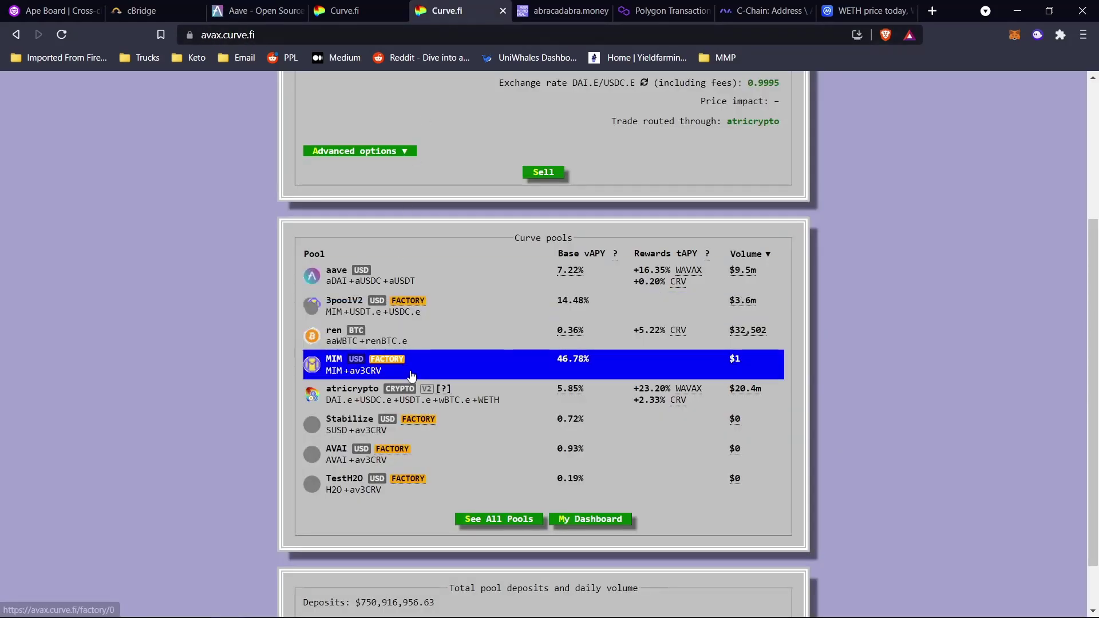
{"action": "left_click", "coordinate": [567, 11]}
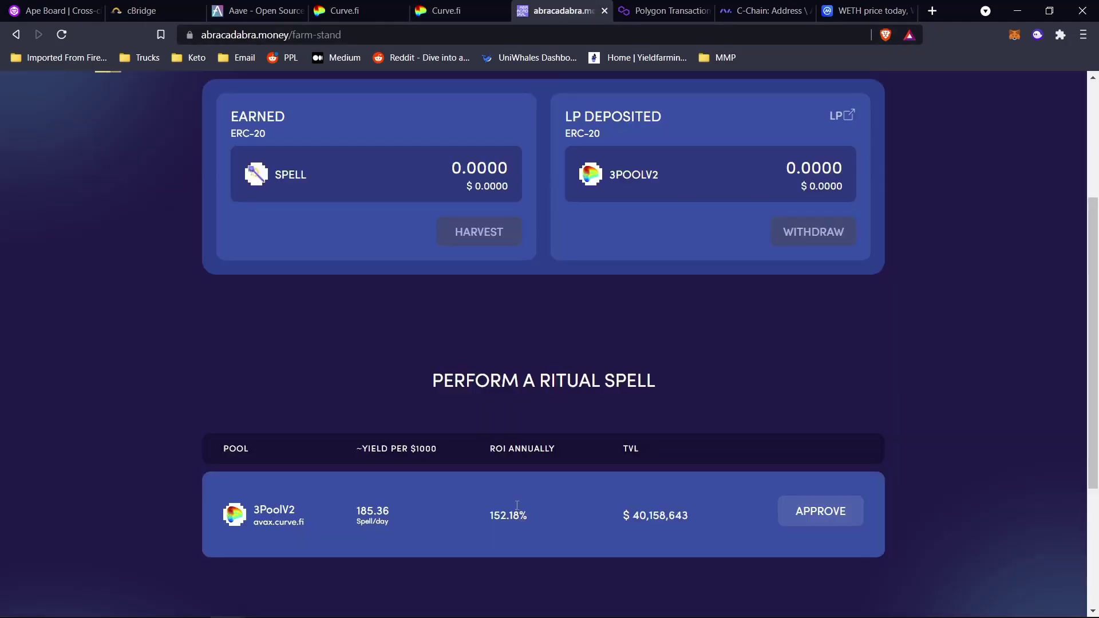
{"action": "double_click", "coordinate": [278, 174]}
{"action": "left_click", "coordinate": [350, 331]}
{"action": "left_click", "coordinate": [269, 12]}
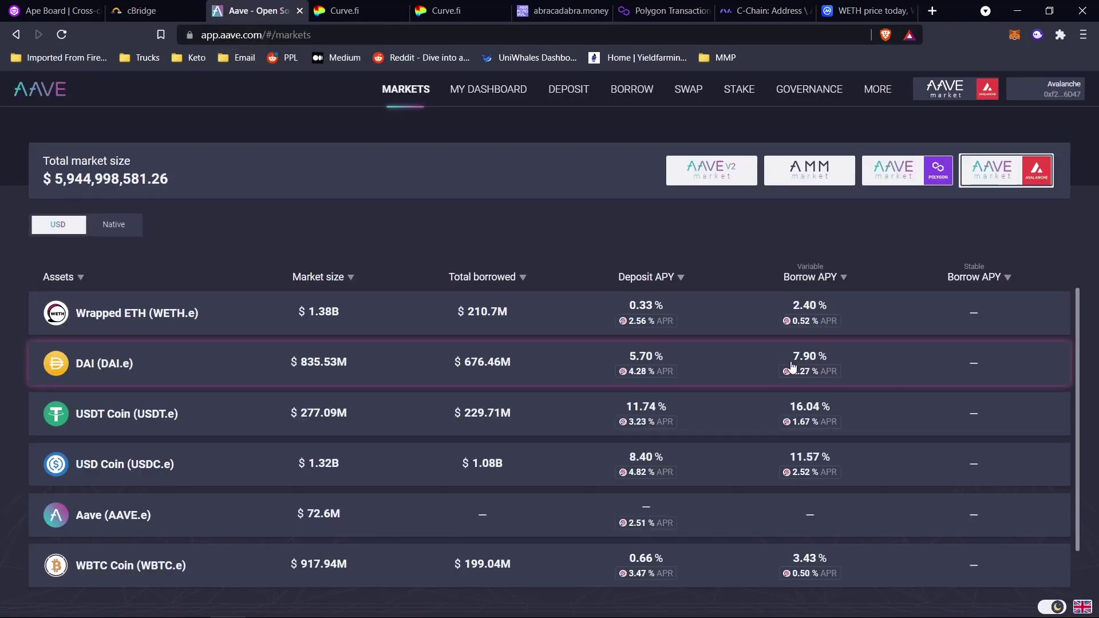
{"action": "mouse_move", "coordinate": [807, 380]}
{"action": "left_click", "coordinate": [445, 10]}
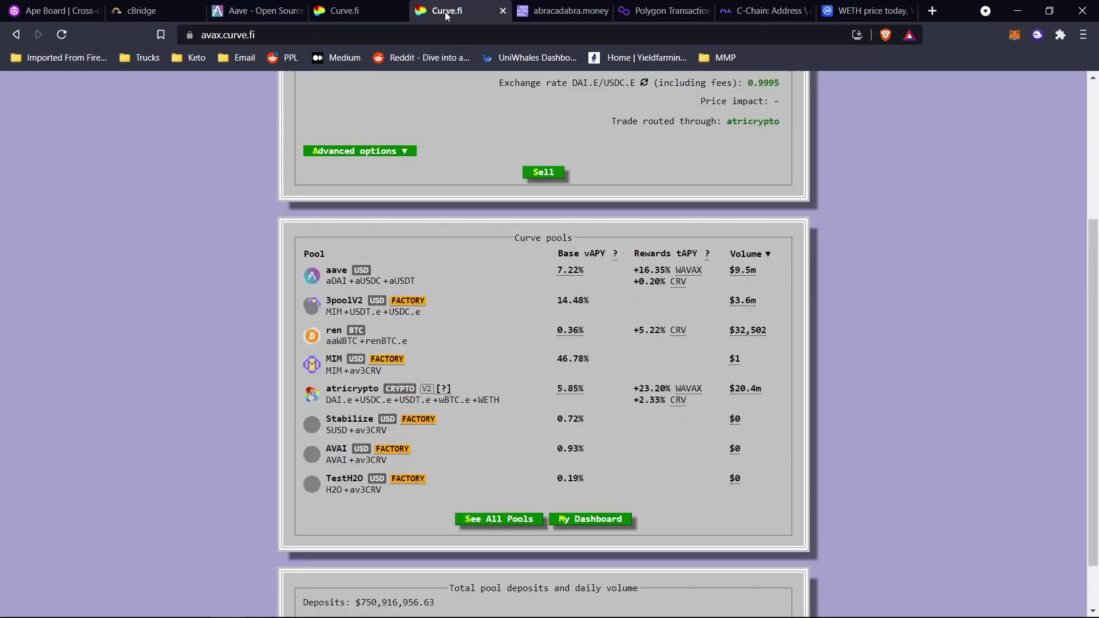
{"action": "left_click", "coordinate": [265, 14]}
{"action": "mouse_move", "coordinate": [808, 379]}
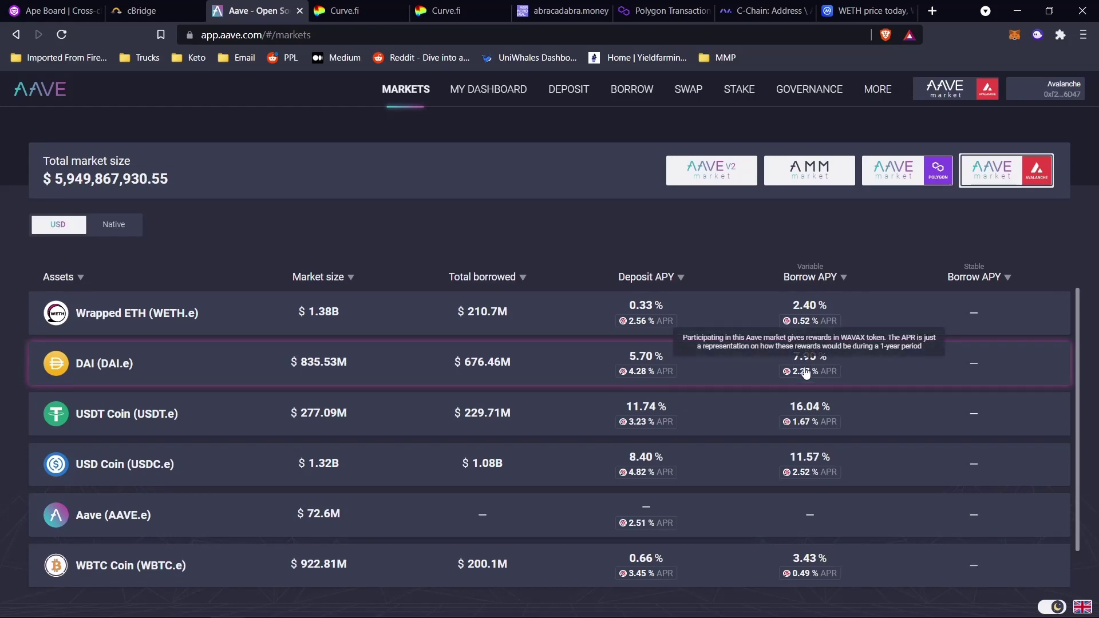
{"action": "left_click", "coordinate": [553, 14]}
{"action": "left_click", "coordinate": [255, 17]}
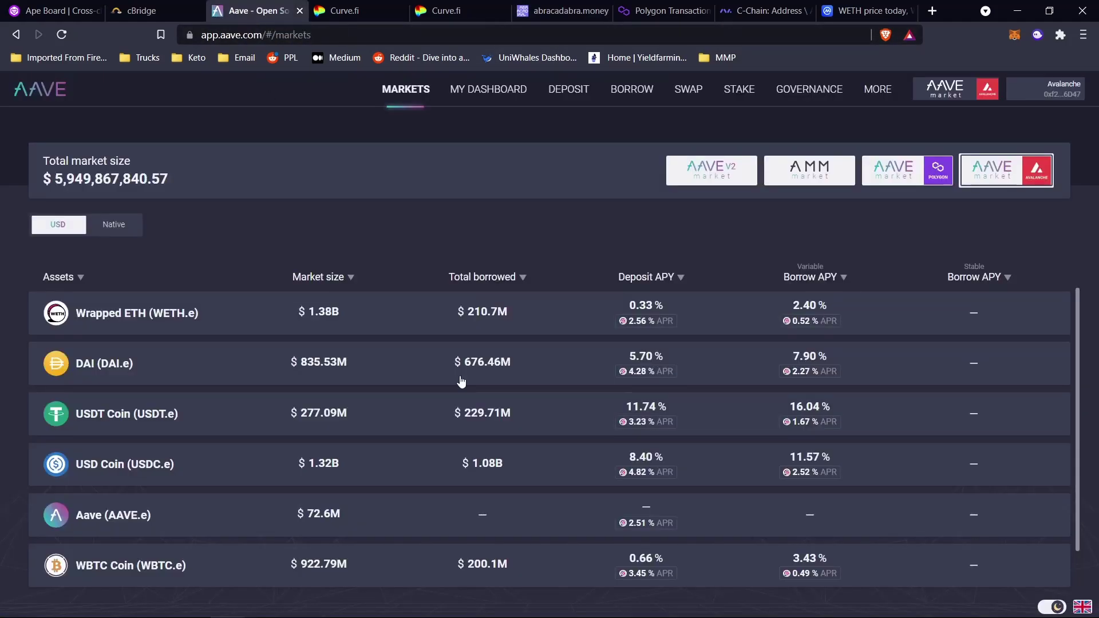
Start borrowing DAI.e on Aave and set the loan amount to 1035.5616542604 with the risk slider
{"action": "left_click", "coordinate": [639, 108]}
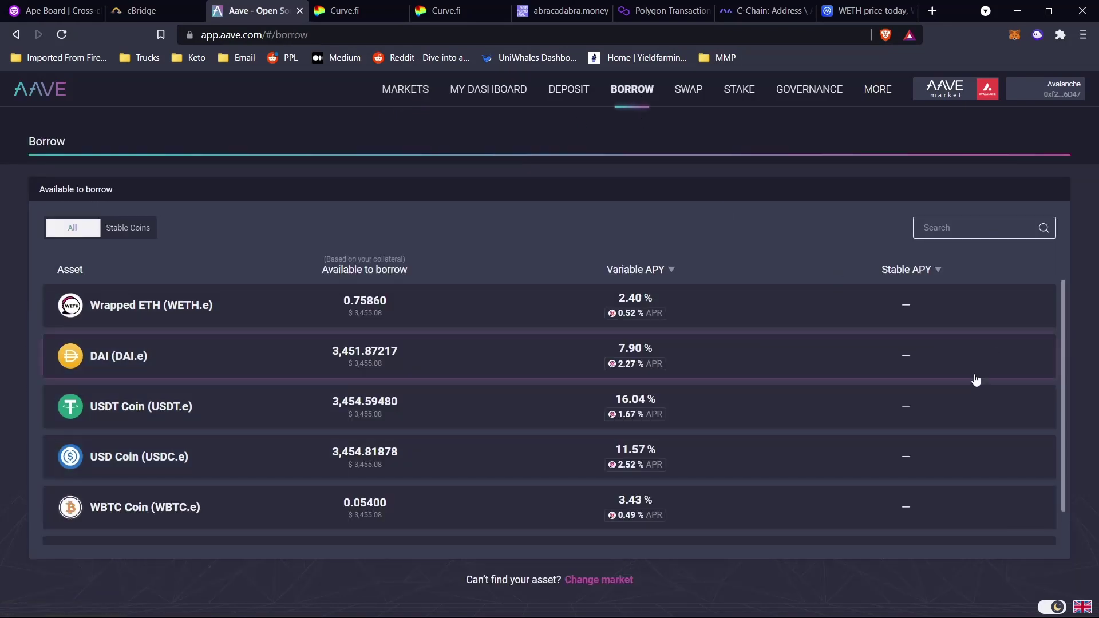
{"action": "left_click", "coordinate": [341, 363]}
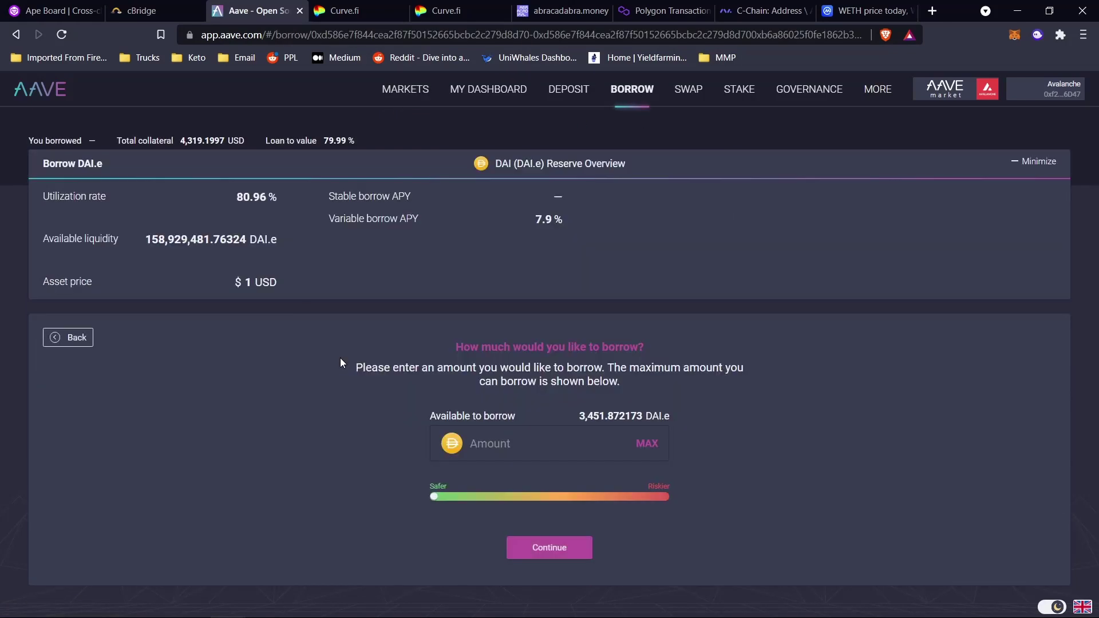
{"action": "left_click", "coordinate": [600, 496]}
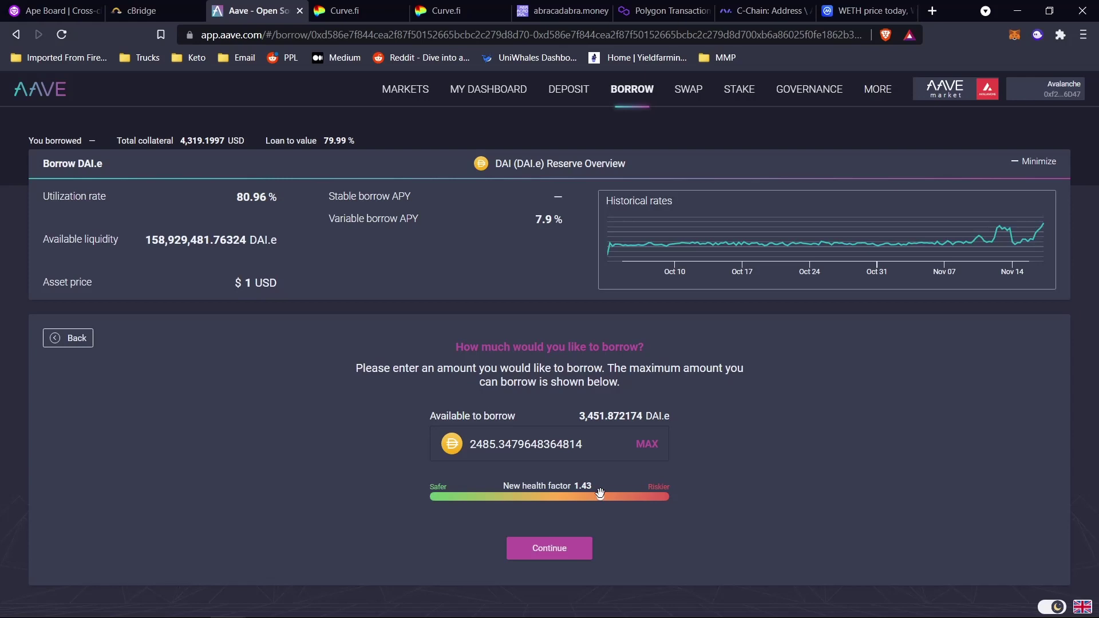
{"action": "mouse_move", "coordinate": [600, 495]}
{"action": "left_mouse_down"}
{"action": "mouse_move", "coordinate": [567, 496]}
{"action": "mouse_move", "coordinate": [684, 497]}
{"action": "left_mouse_up"}
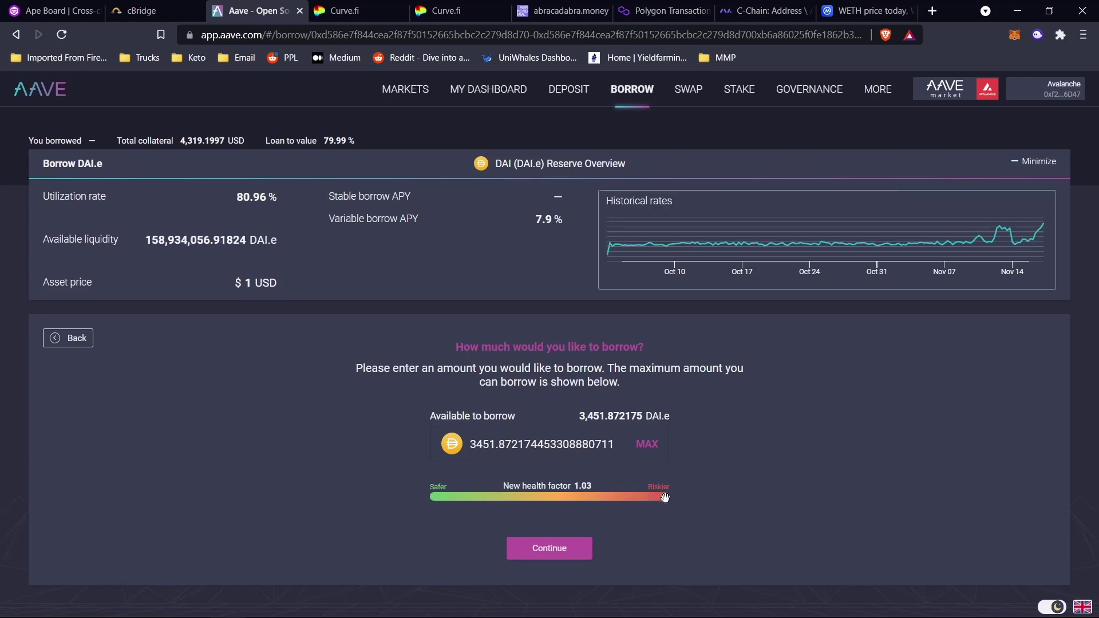
{"action": "left_click_drag", "start_coordinate": [665, 497], "coordinate": [518, 496]}
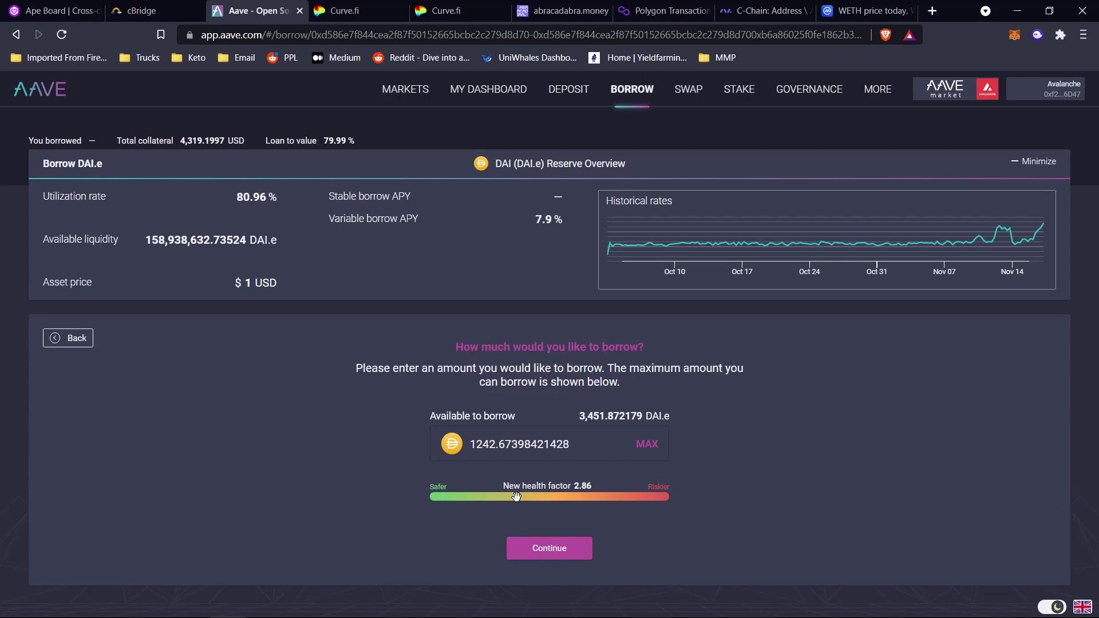
{"action": "mouse_move", "coordinate": [515, 496]}
{"action": "left_mouse_down"}
{"action": "mouse_move", "coordinate": [526, 496]}
{"action": "mouse_move", "coordinate": [504, 497]}
{"action": "left_mouse_up"}
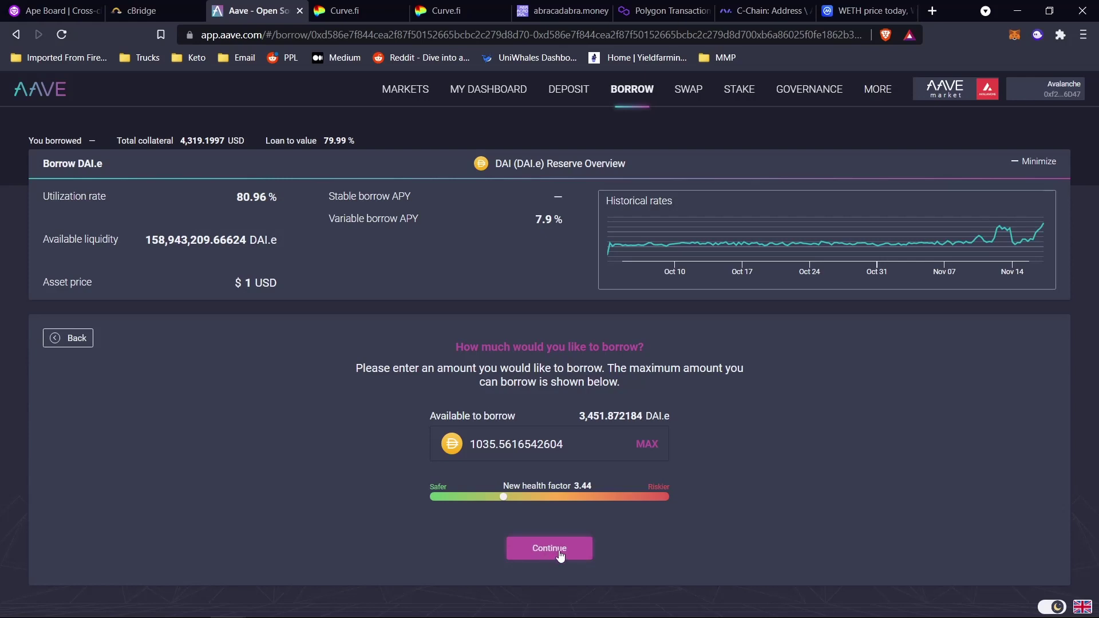
Choose the variable APY for the DAI.e loan, submit the borrow, and confirm the transaction in MetaMask
{"action": "left_click", "coordinate": [560, 555]}
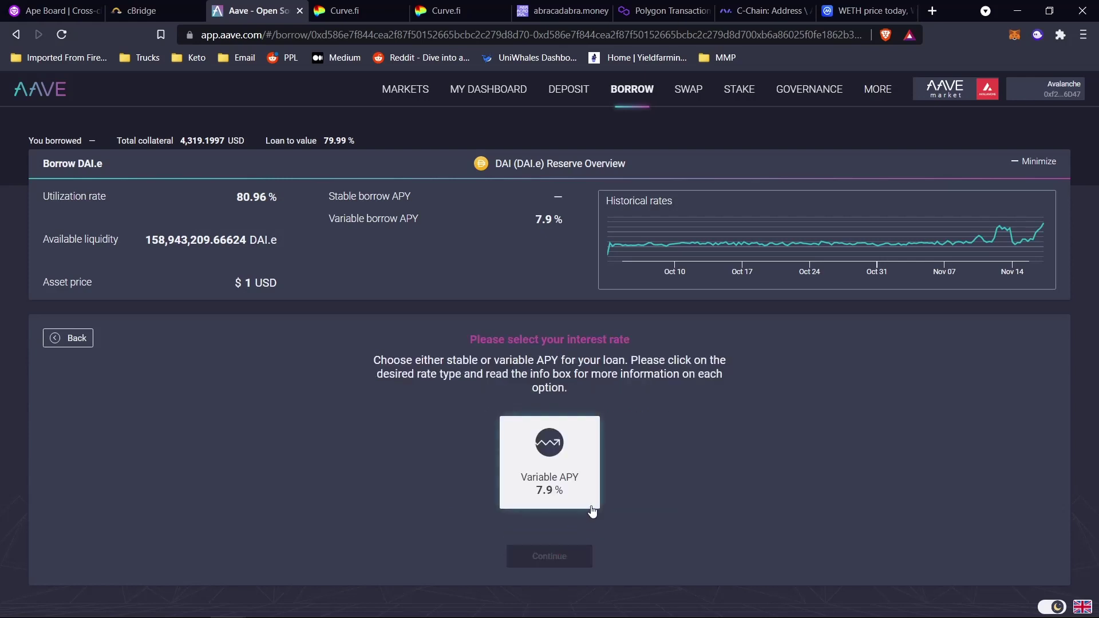
{"action": "left_click", "coordinate": [574, 455]}
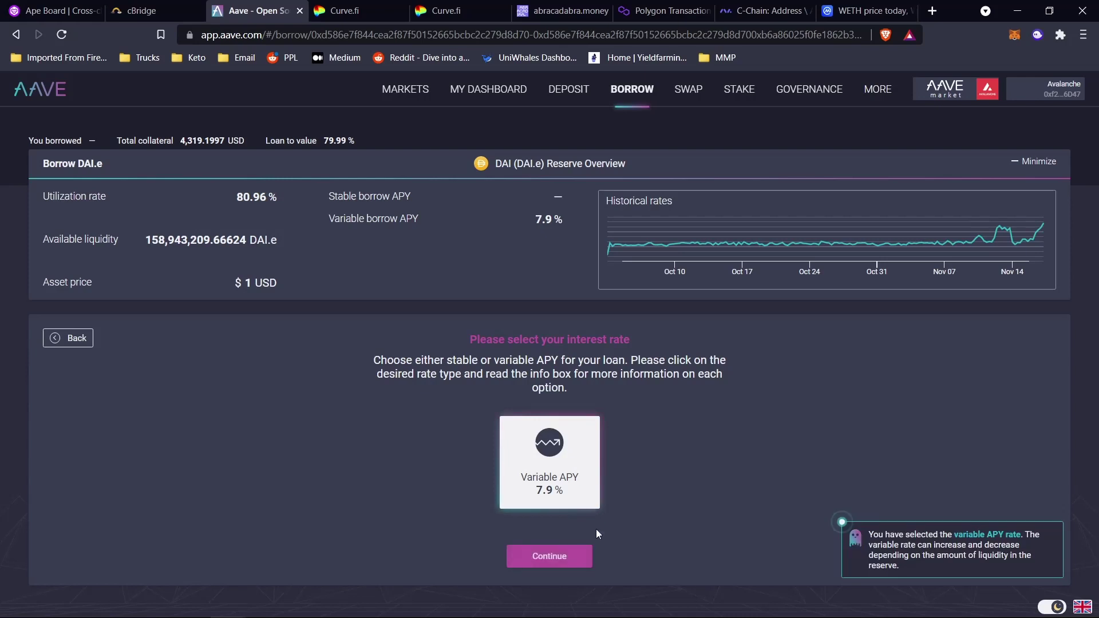
{"action": "left_click", "coordinate": [554, 560]}
{"action": "left_click", "coordinate": [634, 562]}
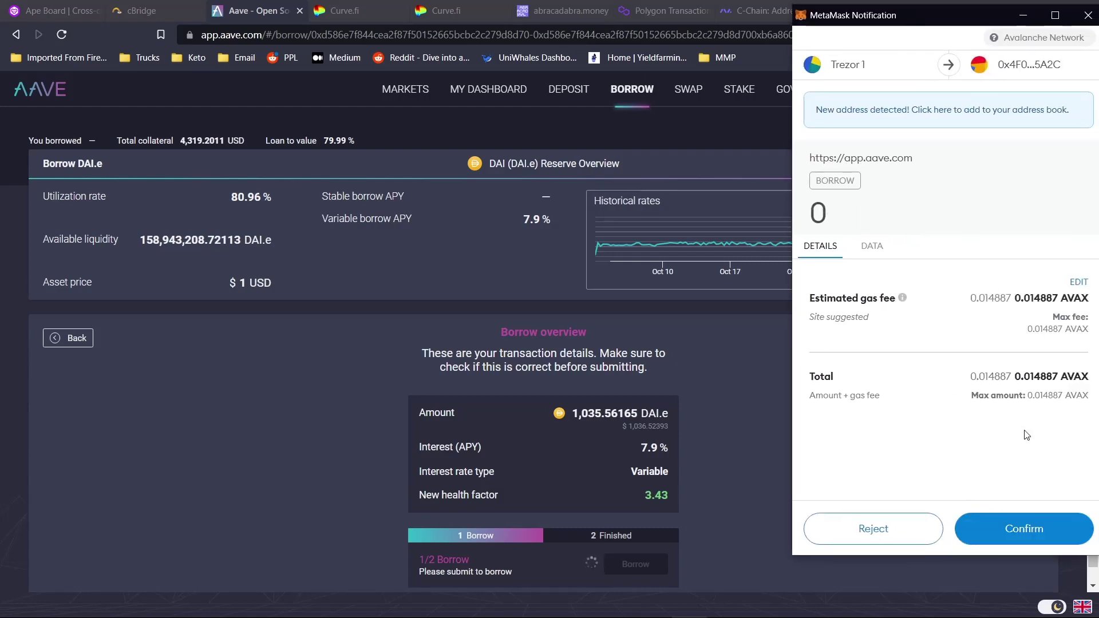
{"action": "left_click", "coordinate": [1024, 528]}
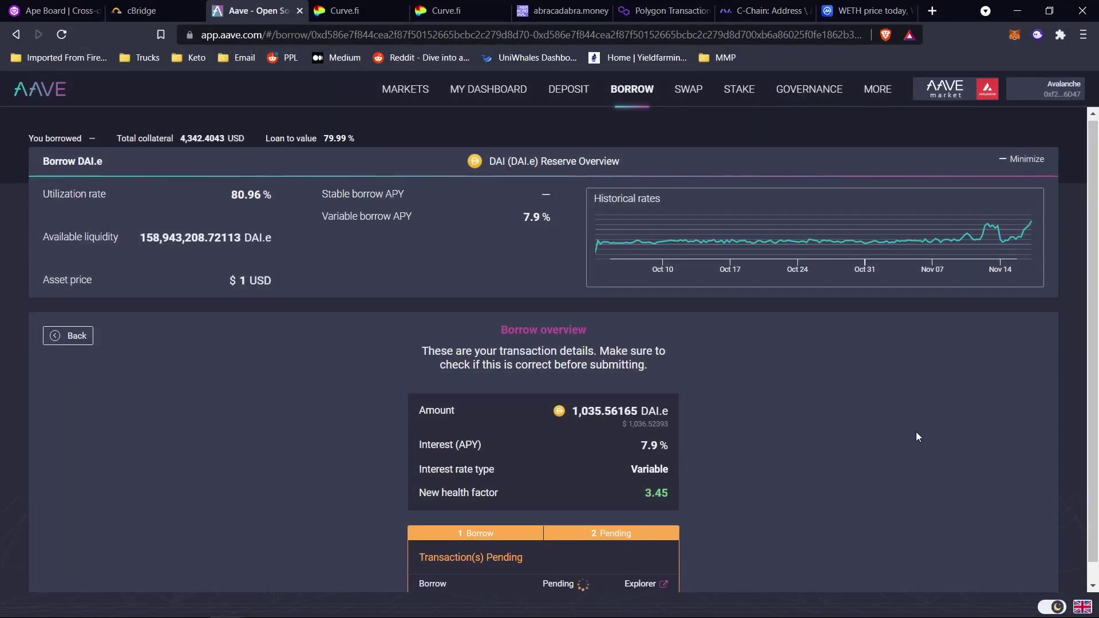
Open the Aave dashboard from the completed loan and review the health factor, borrowing power used, and deposit and borrow rates
{"action": "scroll", "coordinate": [915, 431], "scroll_direction": "down", "scroll_amount": 1}
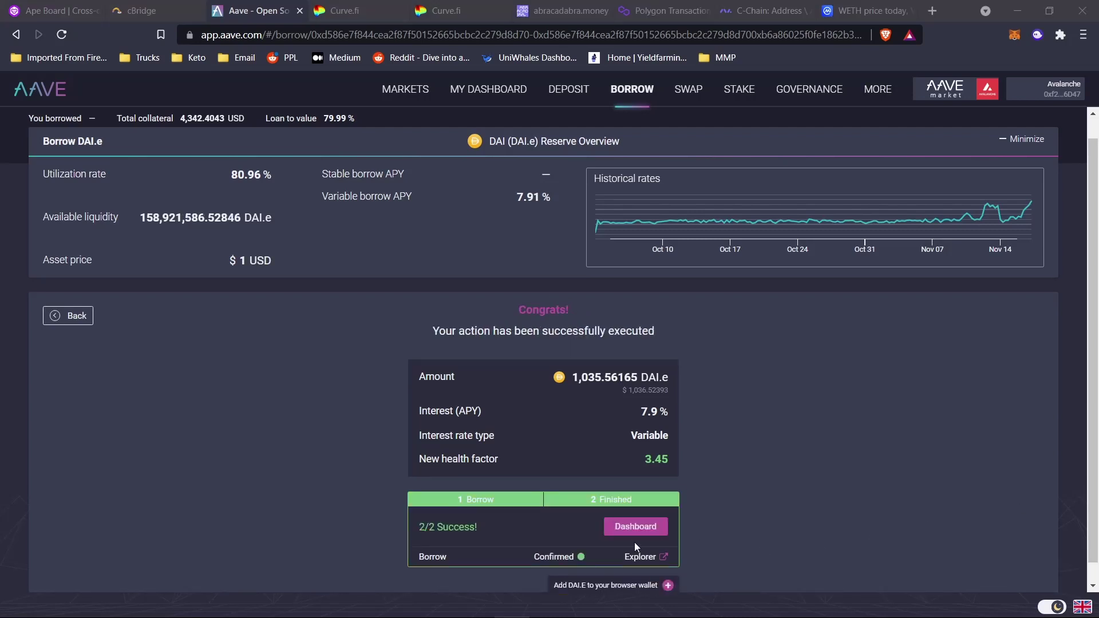
{"action": "left_click", "coordinate": [635, 527]}
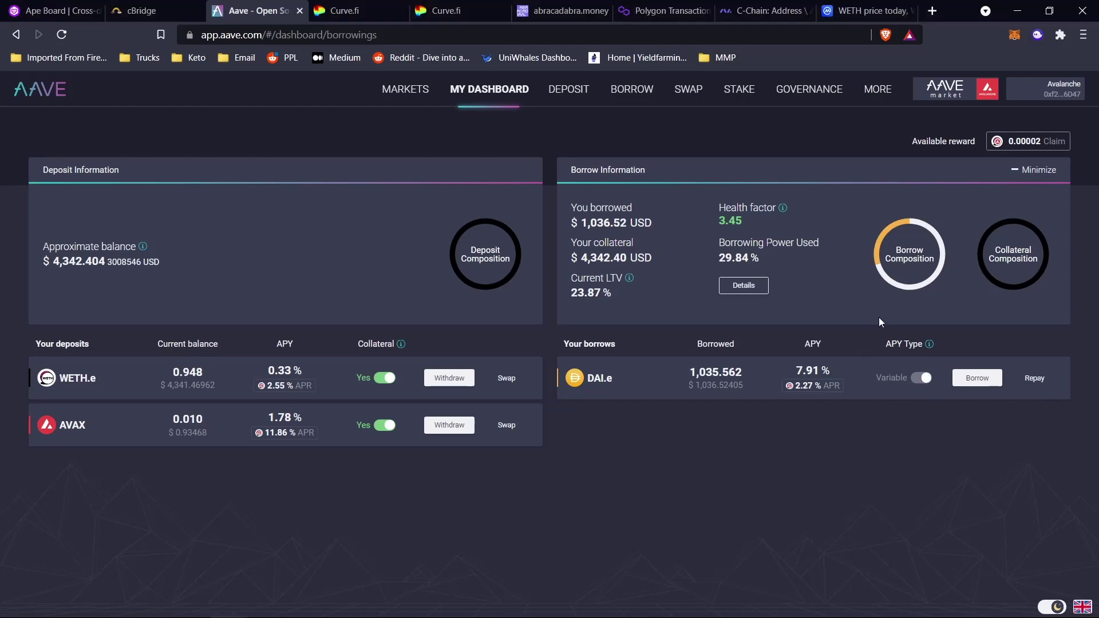
{"action": "left_click_drag", "start_coordinate": [718, 221], "coordinate": [729, 219]}
{"action": "mouse_move", "coordinate": [720, 258]}
{"action": "left_mouse_down"}
{"action": "mouse_move", "coordinate": [766, 258]}
{"action": "mouse_move", "coordinate": [720, 257]}
{"action": "left_mouse_up"}
{"action": "mouse_move", "coordinate": [275, 387]}
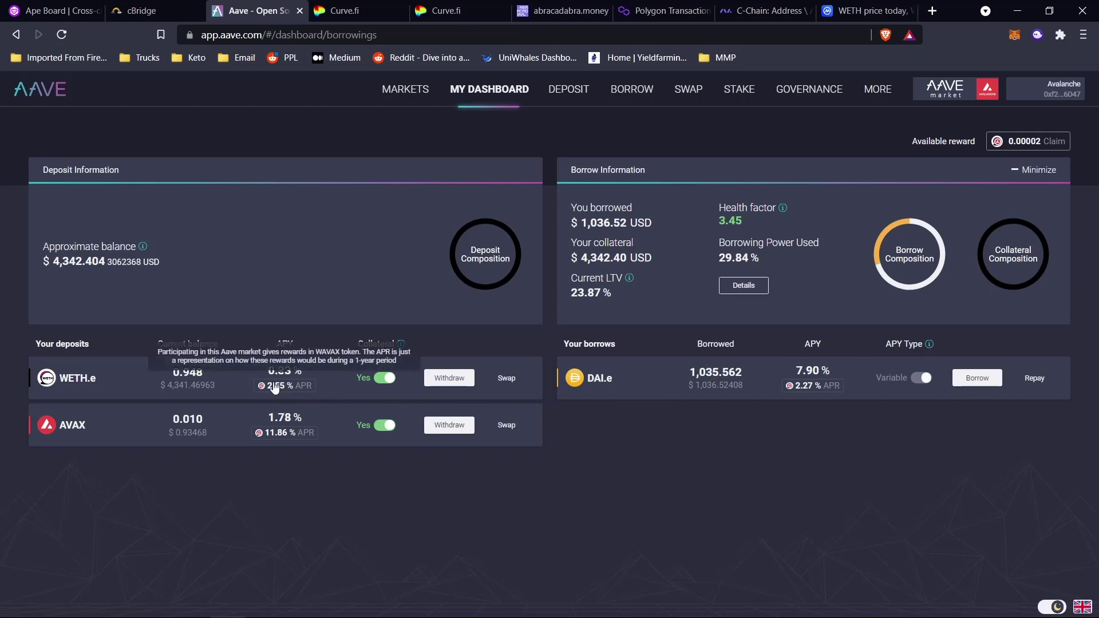
{"action": "mouse_move", "coordinate": [181, 378]}
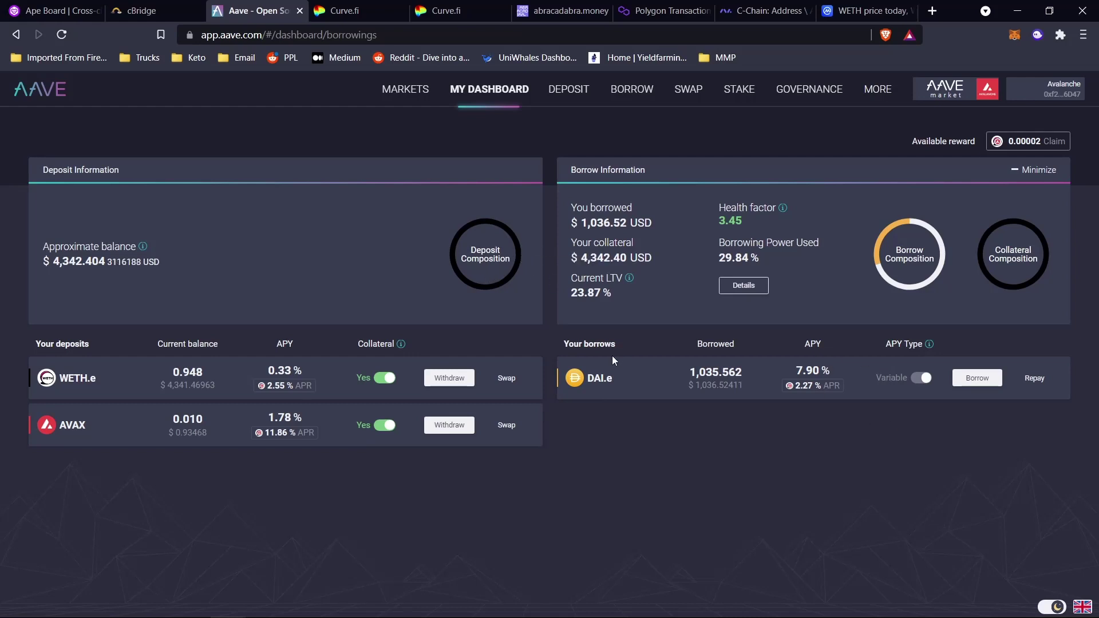
Switch to Curve on Avalanche and prepare a swap of 1035.5616542604 DAI to USDC, looking into the advanced options
{"action": "left_click", "coordinate": [449, 12]}
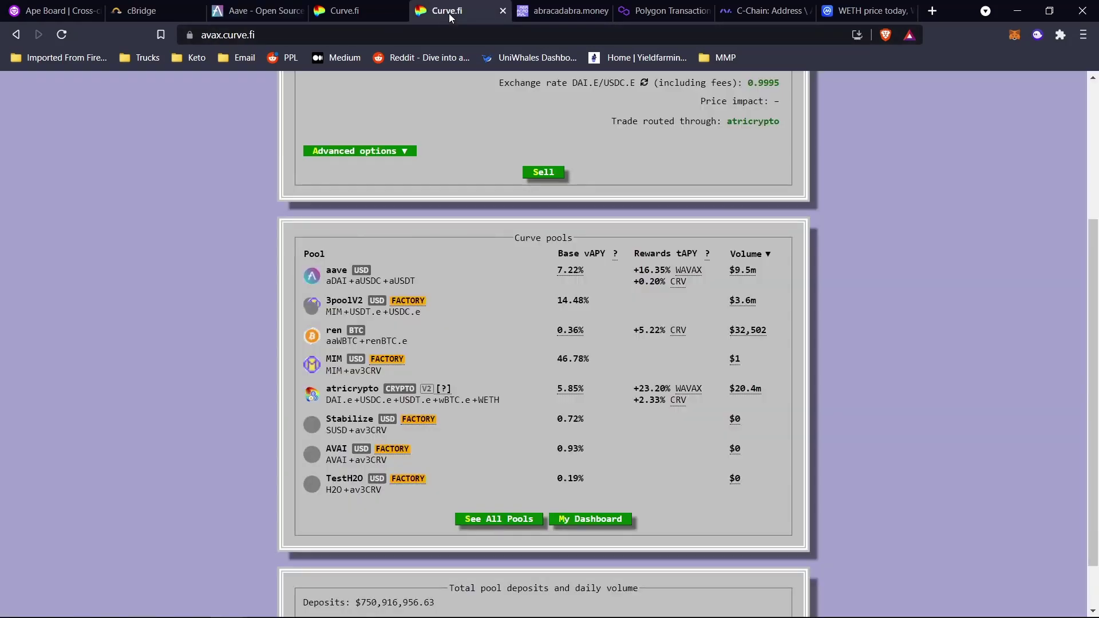
{"action": "scroll", "coordinate": [572, 219], "scroll_direction": "up", "scroll_amount": 4}
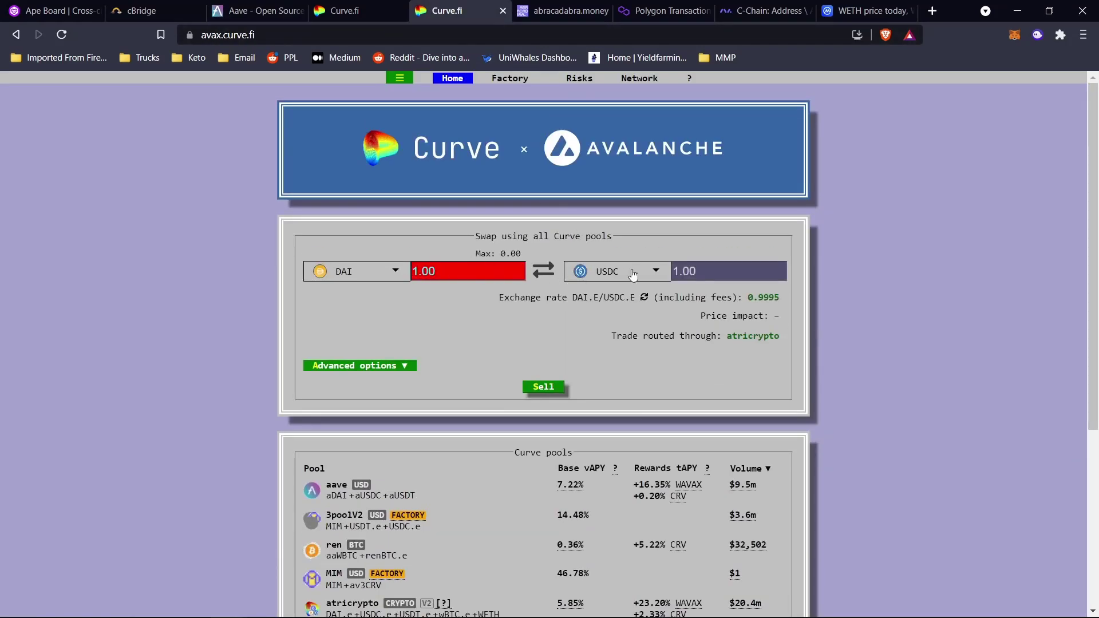
{"action": "scroll", "coordinate": [403, 445], "scroll_direction": "down", "scroll_amount": 1}
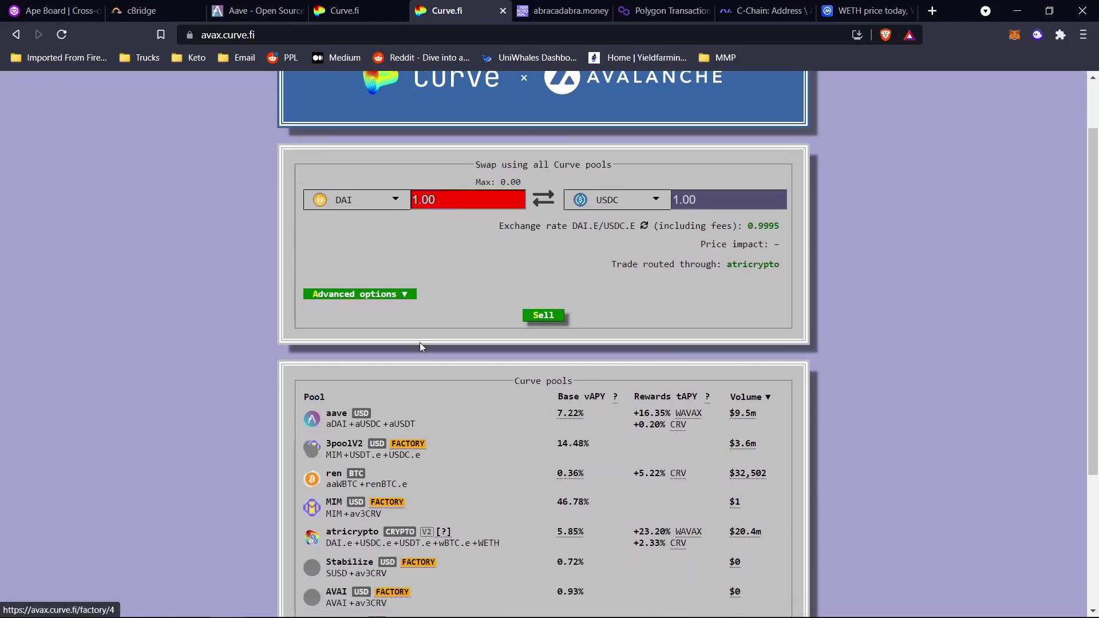
{"action": "left_click", "coordinate": [360, 13]}
{"action": "left_click", "coordinate": [430, 12]}
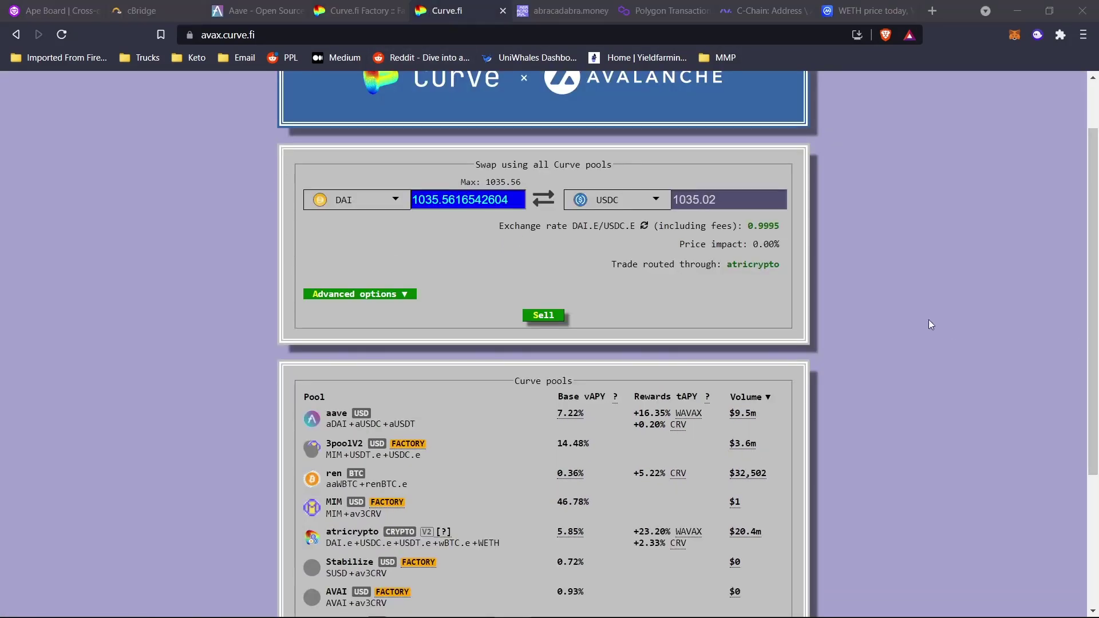
{"action": "left_click", "coordinate": [405, 295]}
{"action": "left_click", "coordinate": [405, 296]}
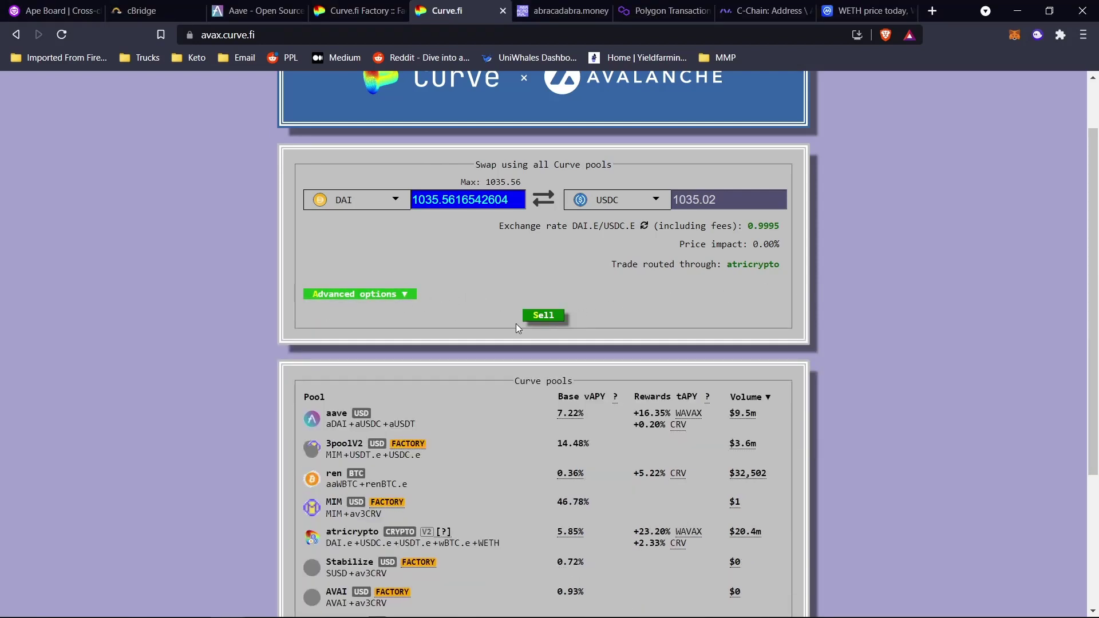
Submit the DAI to USDC sale and approve Curve's permission to spend DAI.e in MetaMask
{"action": "left_click", "coordinate": [532, 315]}
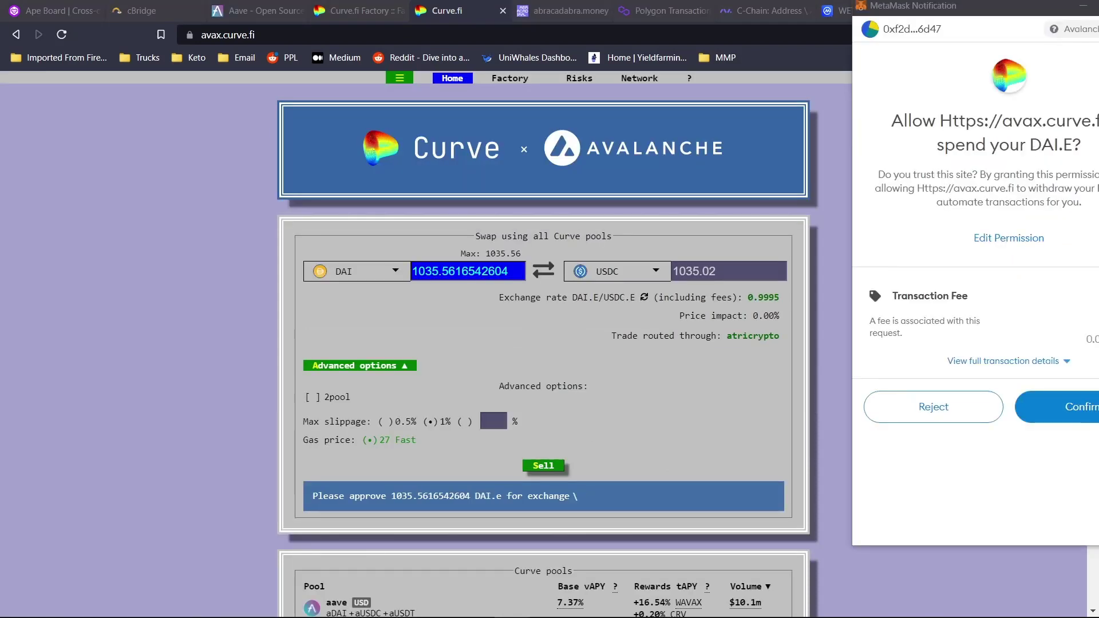
{"action": "left_click_drag", "start_coordinate": [969, 16], "coordinate": [885, 22]}
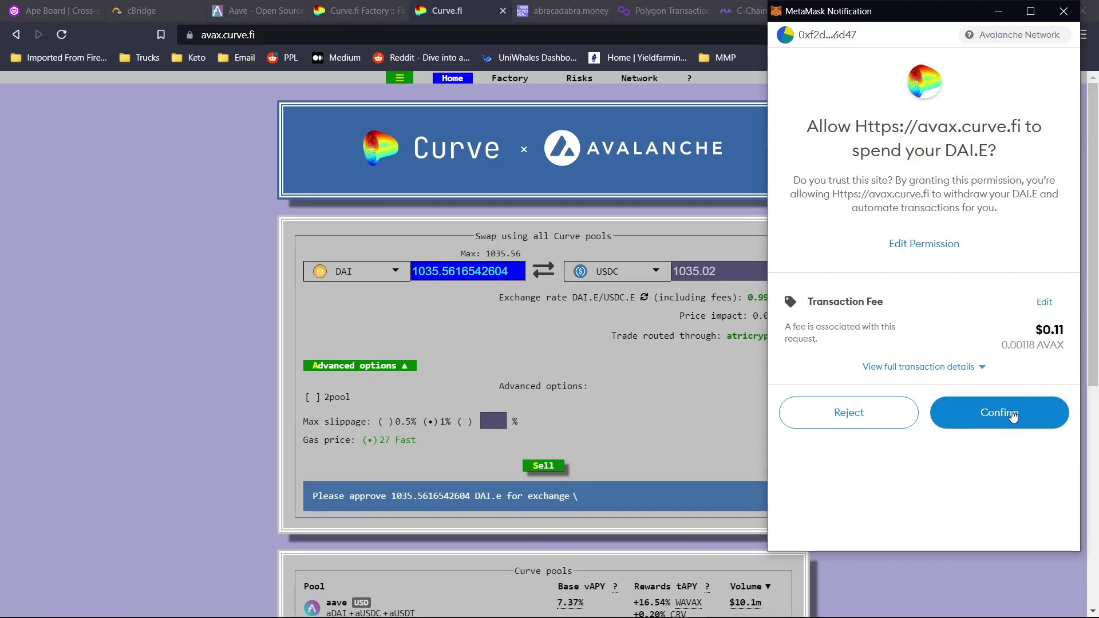
{"action": "left_click", "coordinate": [1012, 416]}
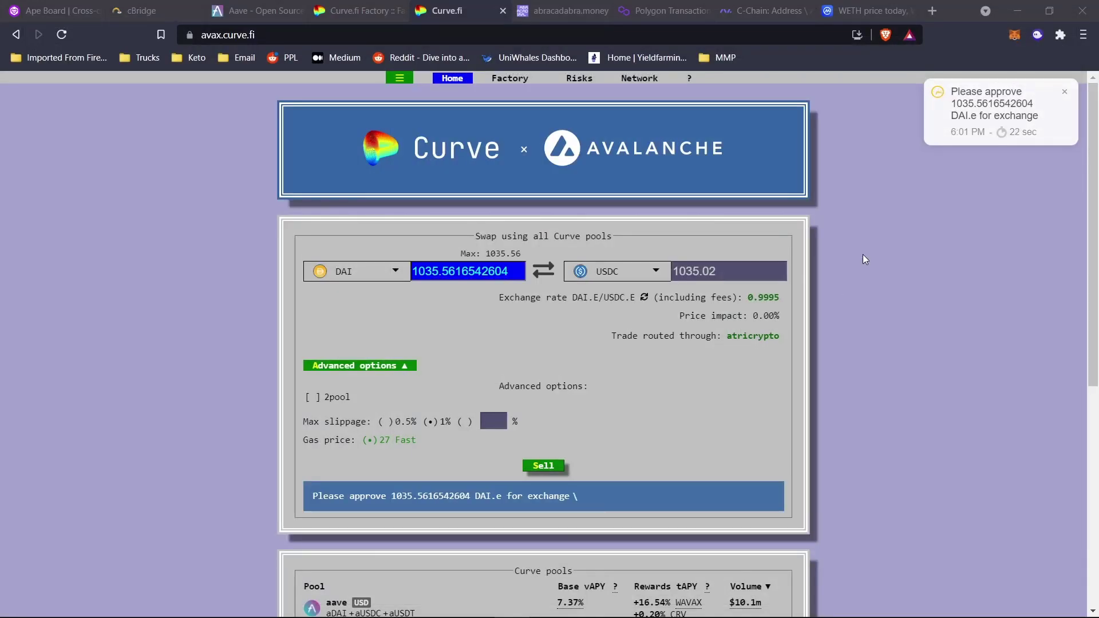
Check the MetaMask wallet while the DAI.e approval and swap transactions are processed
{"action": "left_click", "coordinate": [1010, 38]}
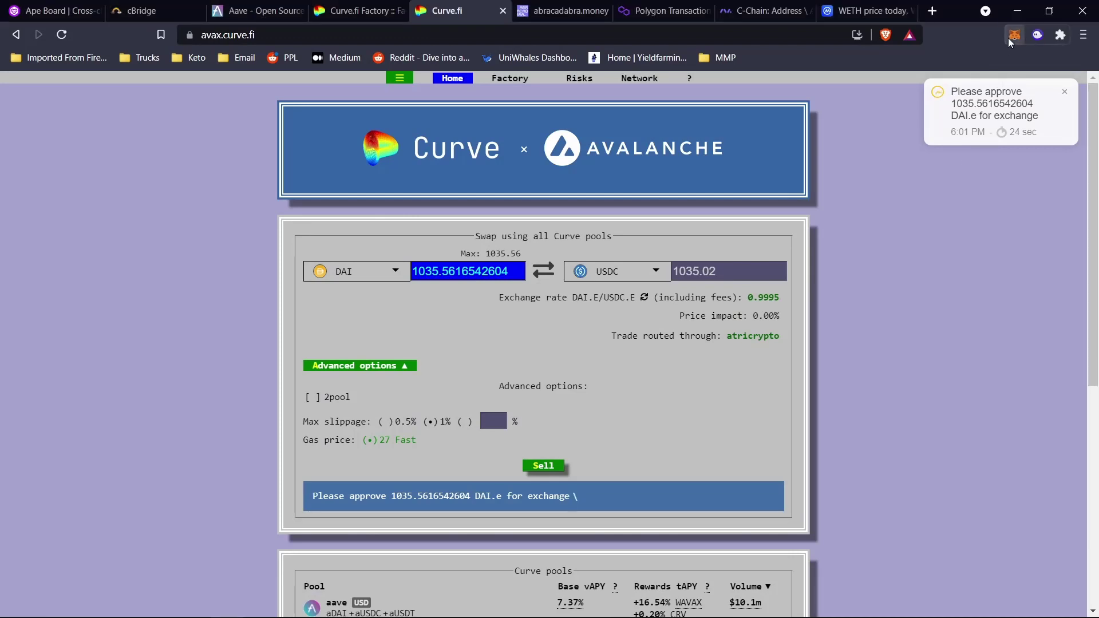
{"action": "left_click", "coordinate": [1007, 38]}
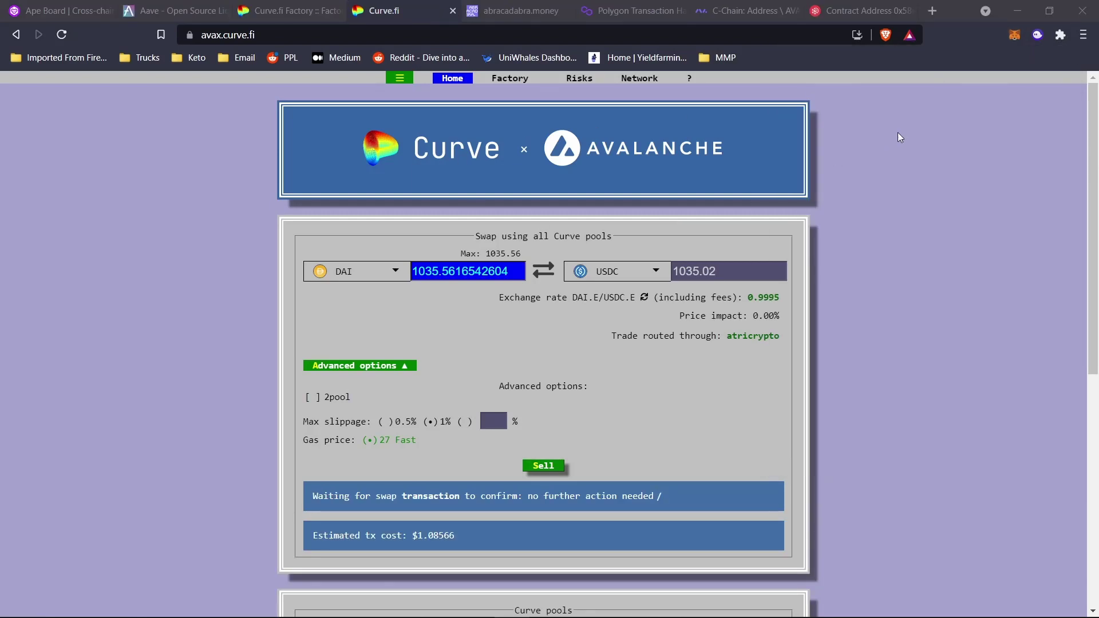
{"action": "left_click", "coordinate": [1017, 35]}
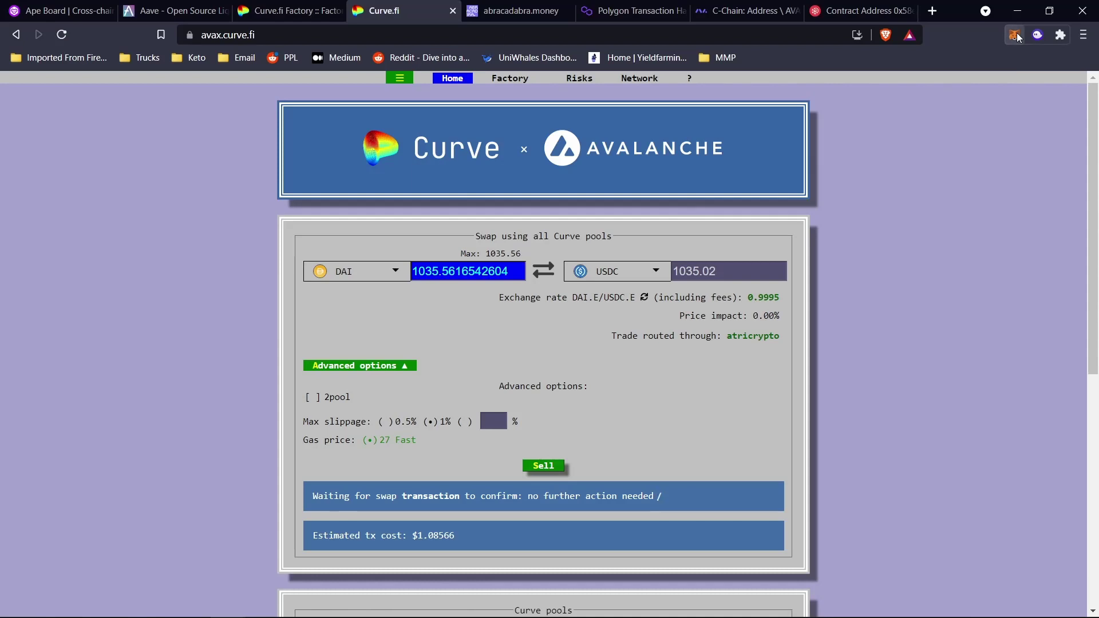
{"action": "left_click", "coordinate": [1017, 36]}
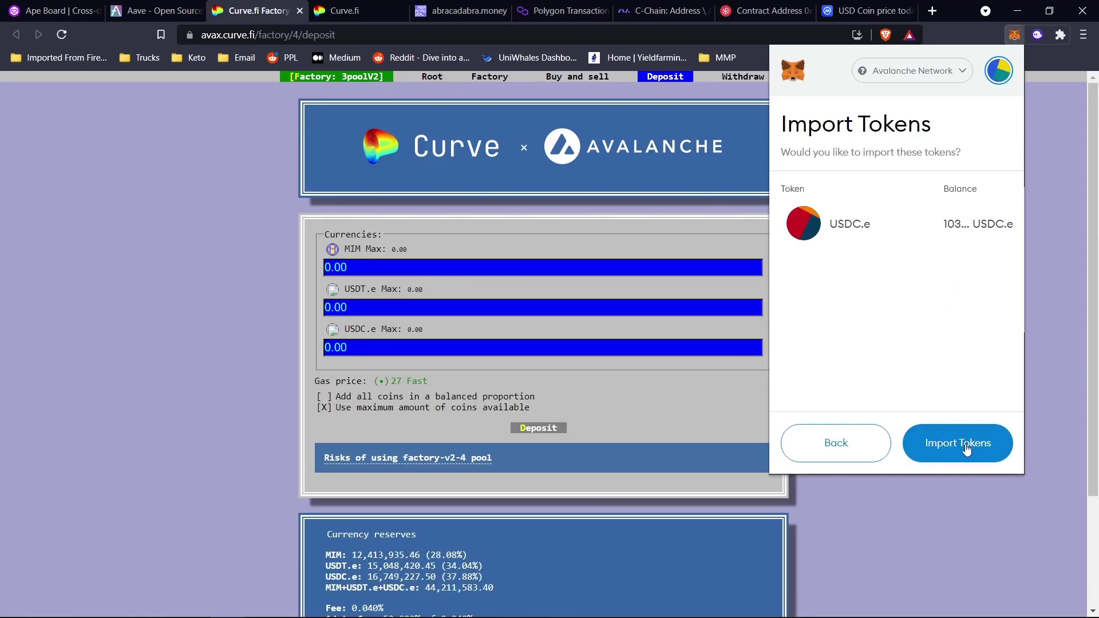
Finish importing the USDC.e token into MetaMask and check it in the wallet's asset list
{"action": "left_click", "coordinate": [957, 444]}
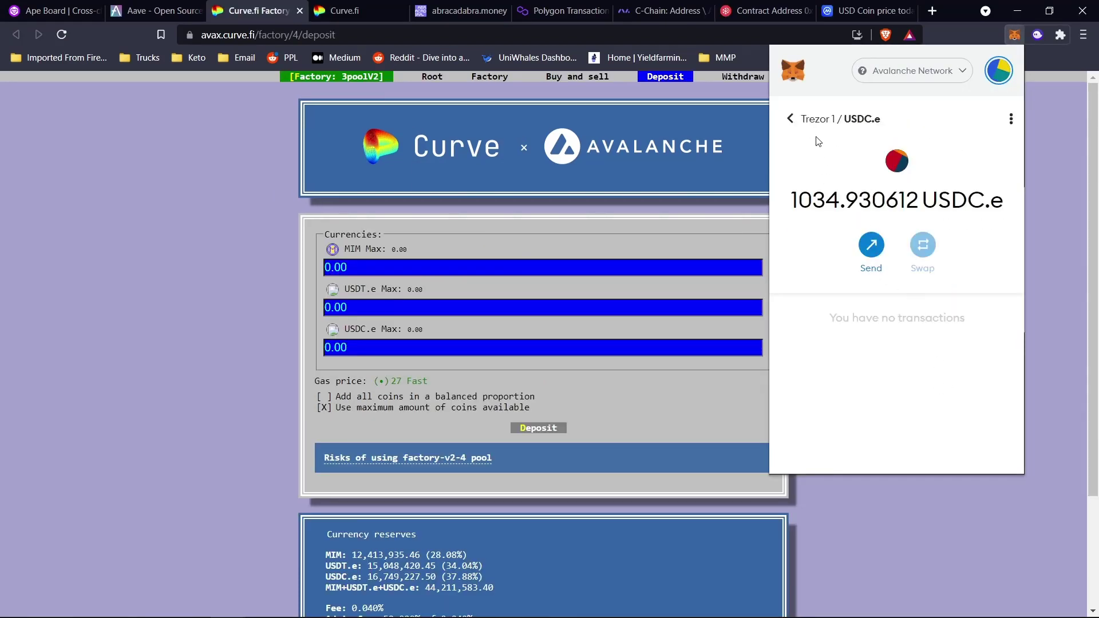
{"action": "left_click", "coordinate": [790, 118]}
{"action": "scroll", "coordinate": [853, 367], "scroll_direction": "down", "scroll_amount": 3}
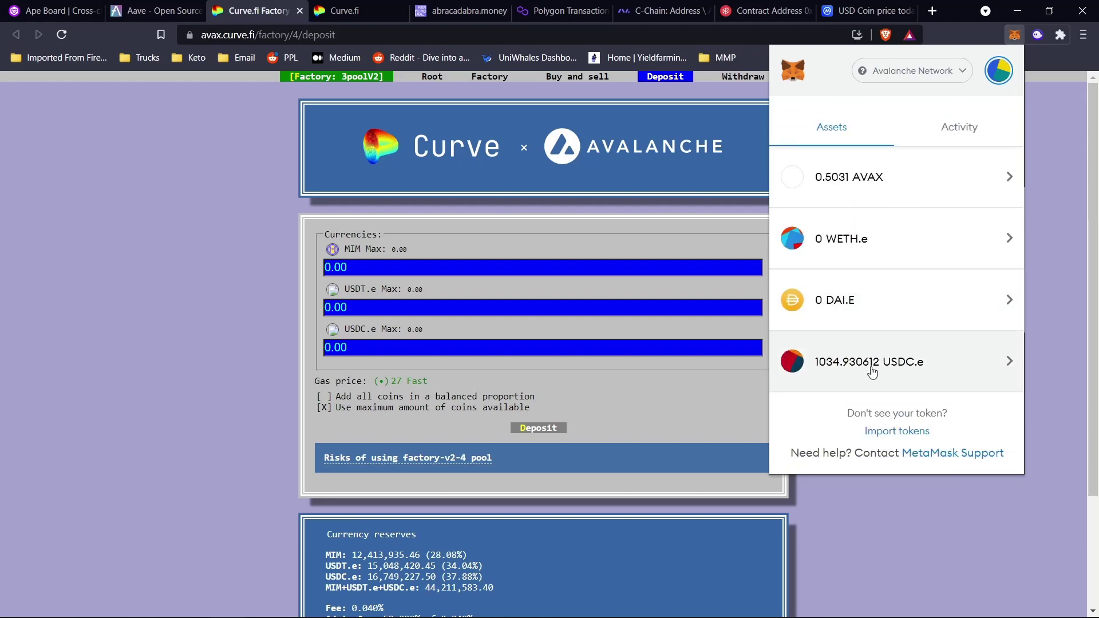
{"action": "left_click", "coordinate": [940, 536]}
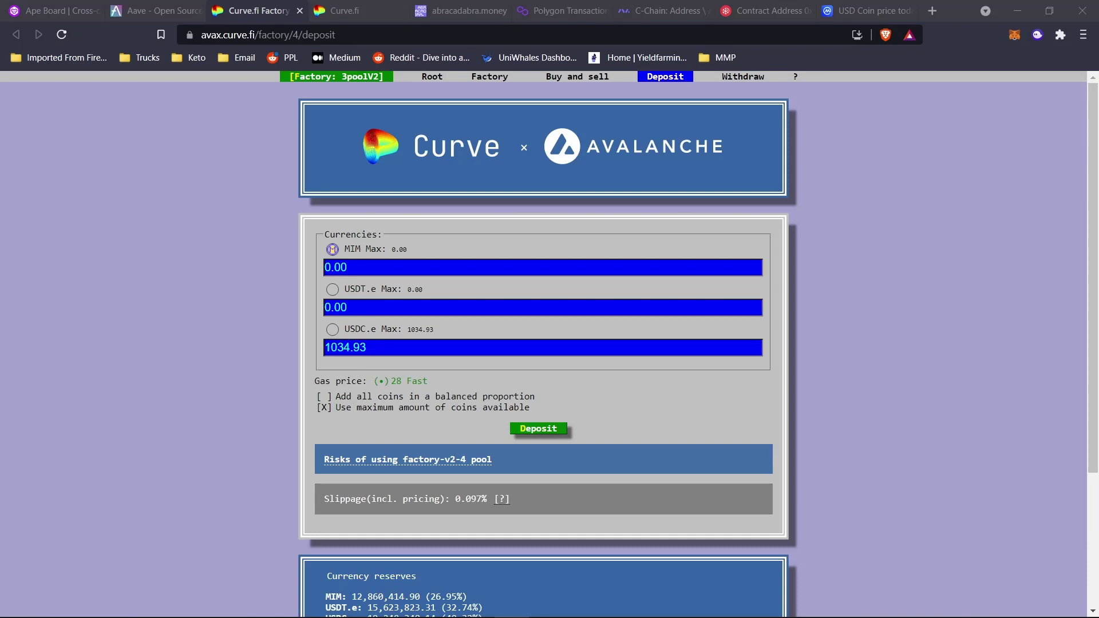
Examine the 3poolV2 deposit page's web address and its MIM, USDT.e and USDC.e deposit amounts
{"action": "left_click_drag", "start_coordinate": [289, 35], "coordinate": [378, 35]}
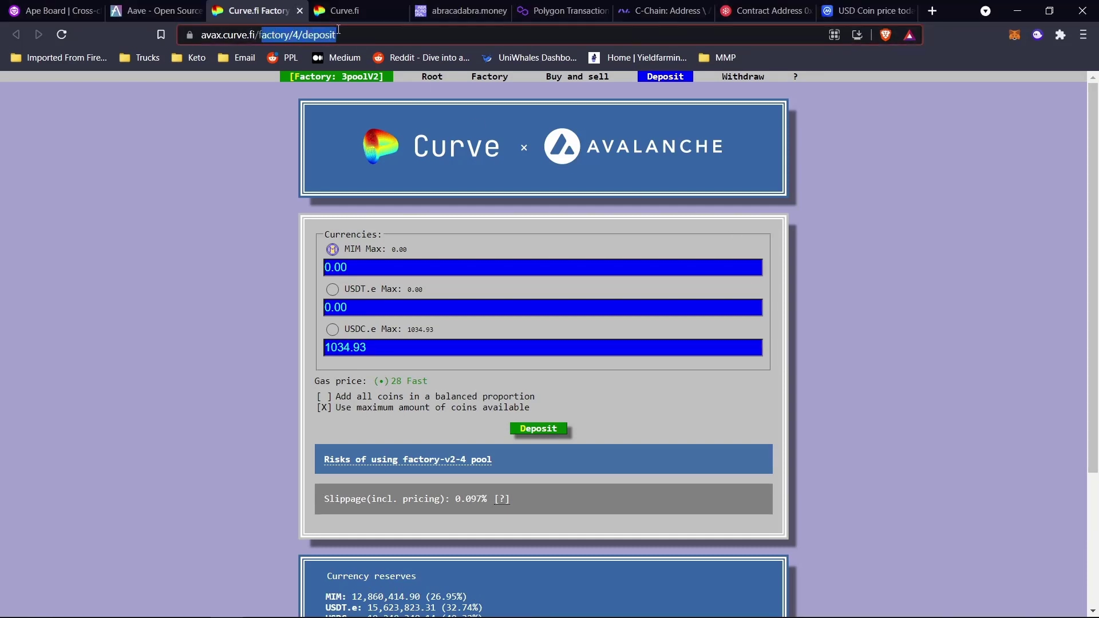
{"action": "left_click", "coordinate": [380, 37]}
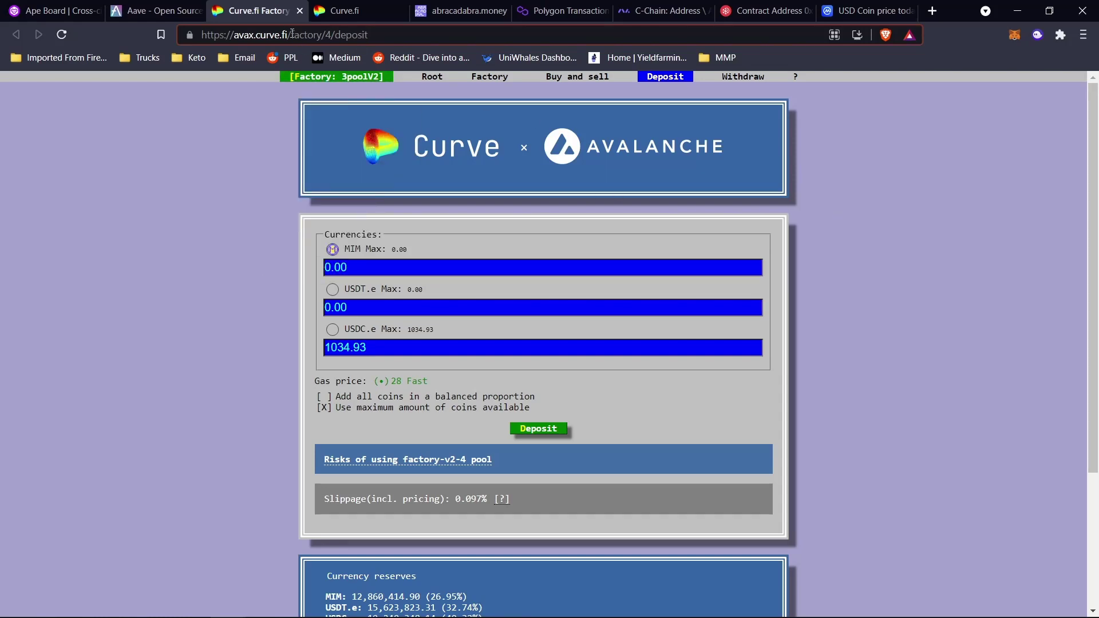
{"action": "left_click_drag", "start_coordinate": [291, 34], "coordinate": [380, 56]}
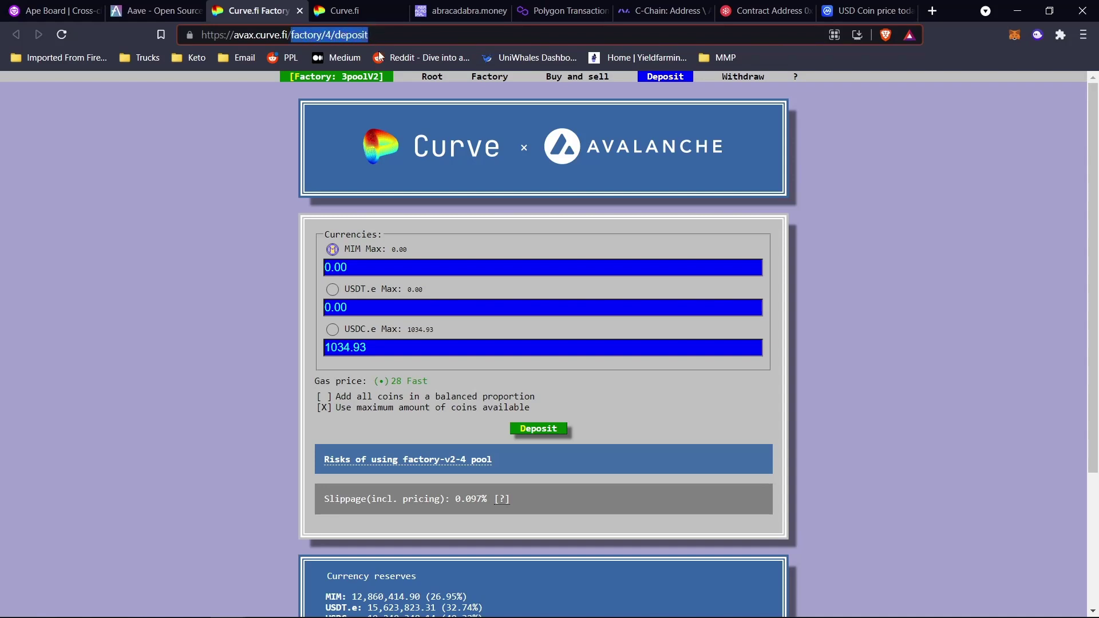
{"action": "left_click", "coordinate": [164, 226]}
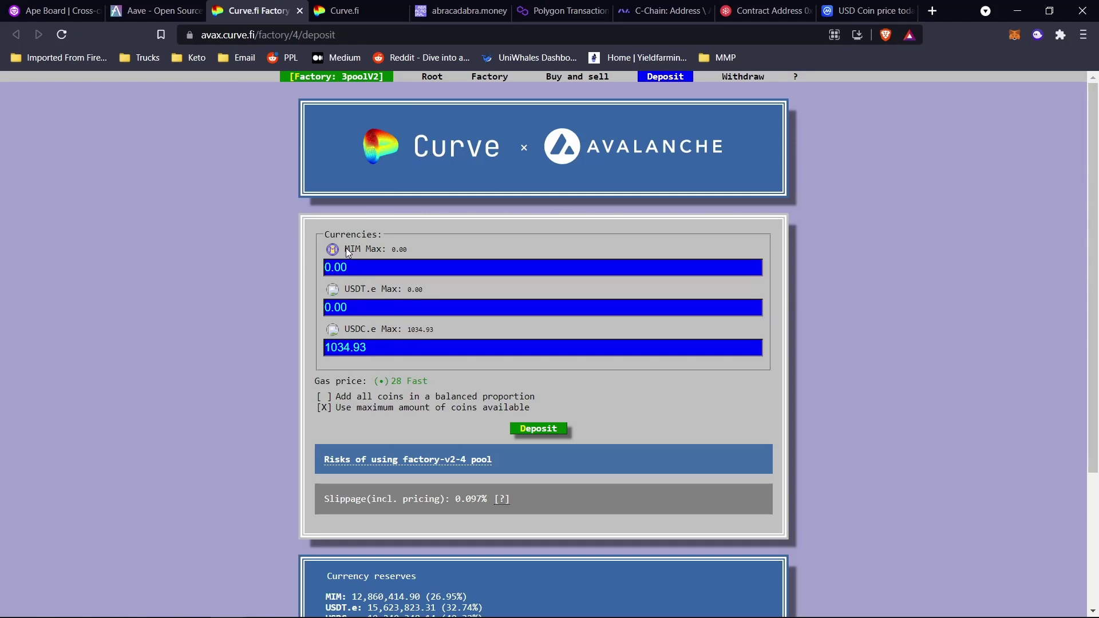
{"action": "left_click_drag", "start_coordinate": [346, 251], "coordinate": [355, 251]}
{"action": "left_click", "coordinate": [369, 268]}
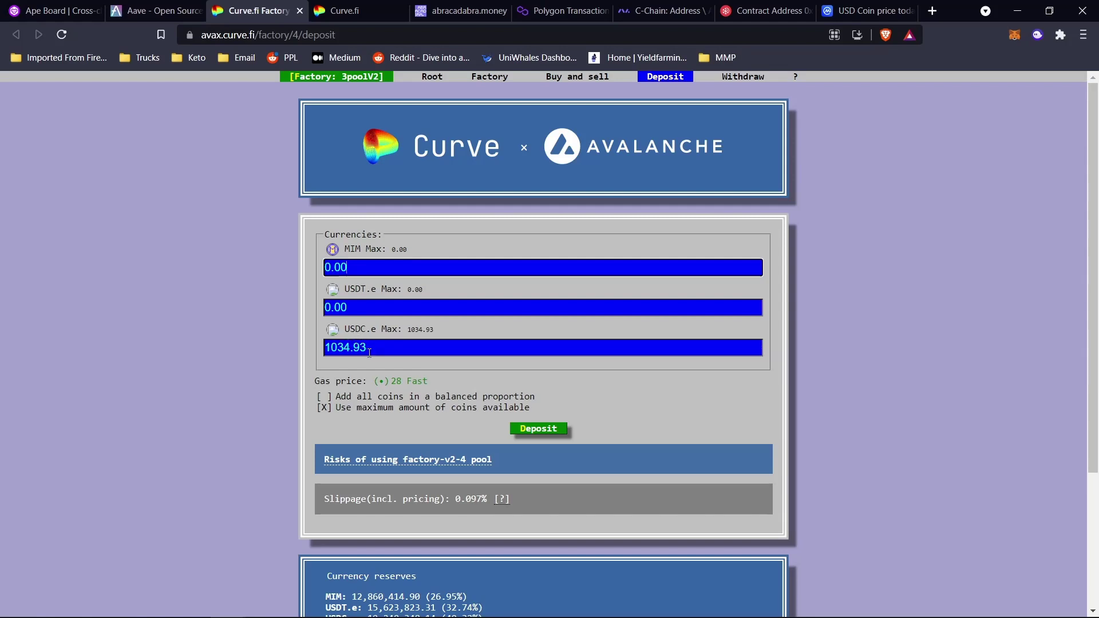
Deposit 1034.93 USDC.e into the 3poolV2 pool, approving the USDC.e spending permission and confirming the deposit transaction in MetaMask
{"action": "left_click", "coordinate": [532, 433]}
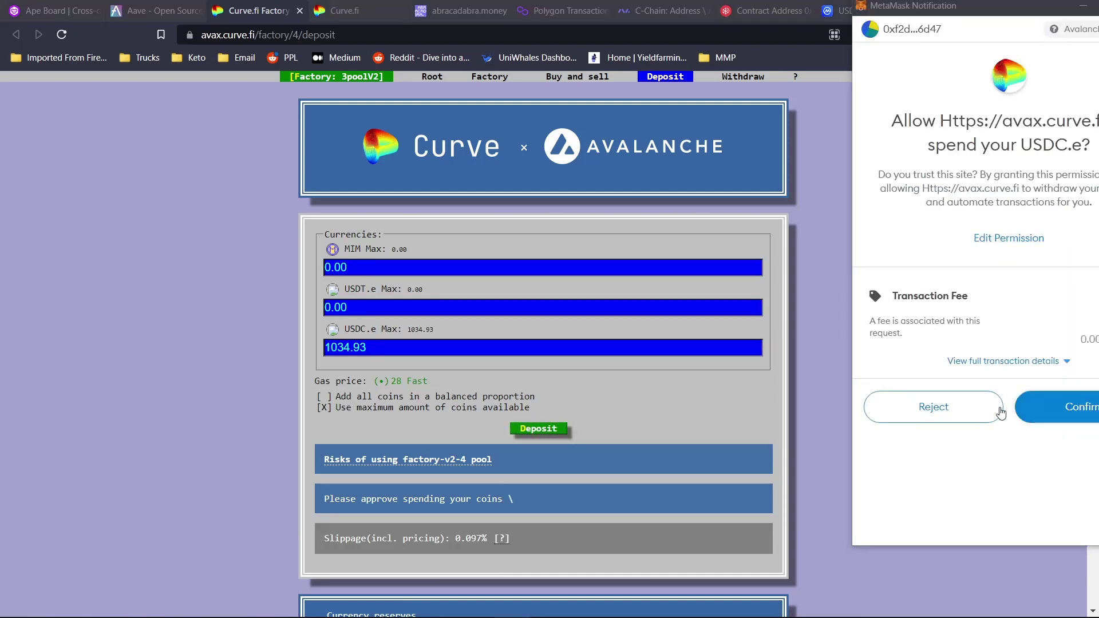
{"action": "left_click", "coordinate": [1039, 407]}
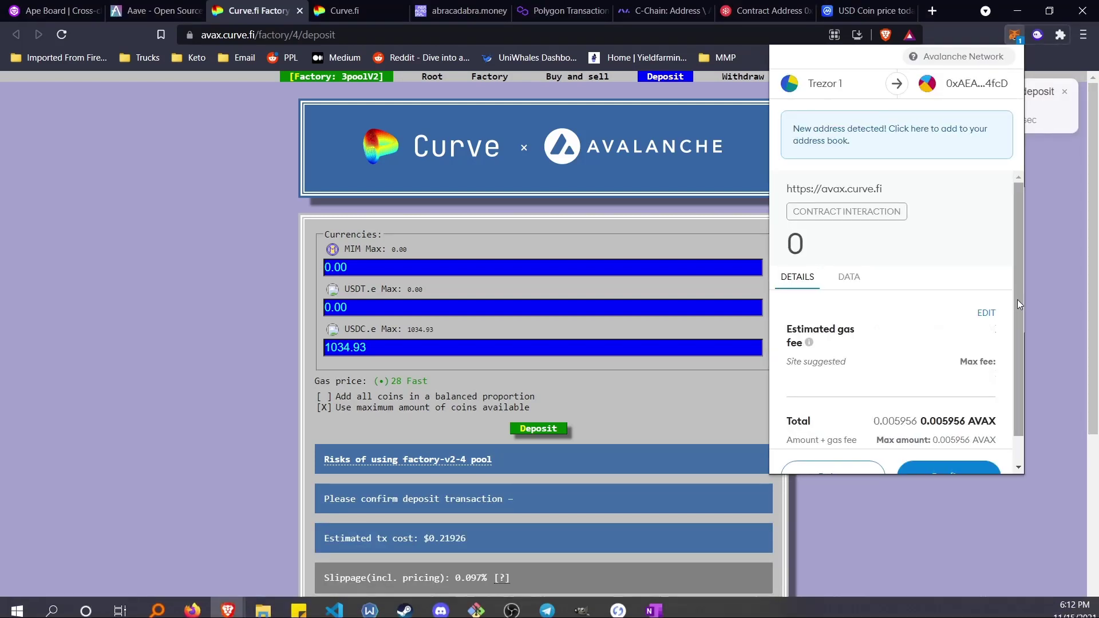
{"action": "scroll", "coordinate": [1017, 300], "scroll_direction": "down", "scroll_amount": 2}
{"action": "left_click", "coordinate": [952, 462]}
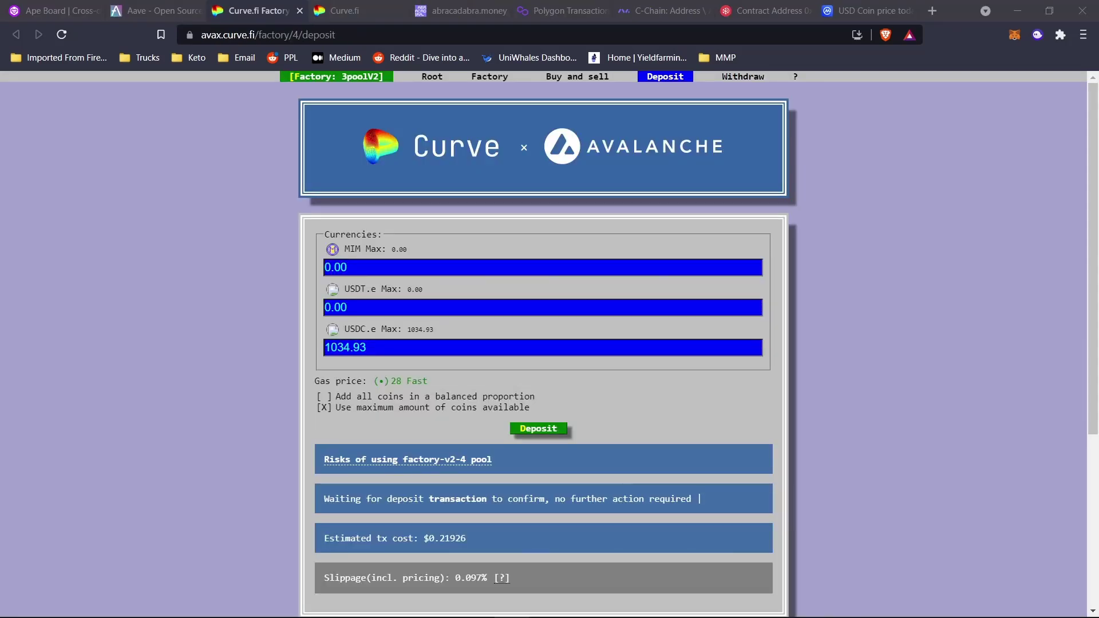
Follow the Add_liquidity transaction in MetaMask and copy the recipient contract address from its details
{"action": "left_click", "coordinate": [1009, 39]}
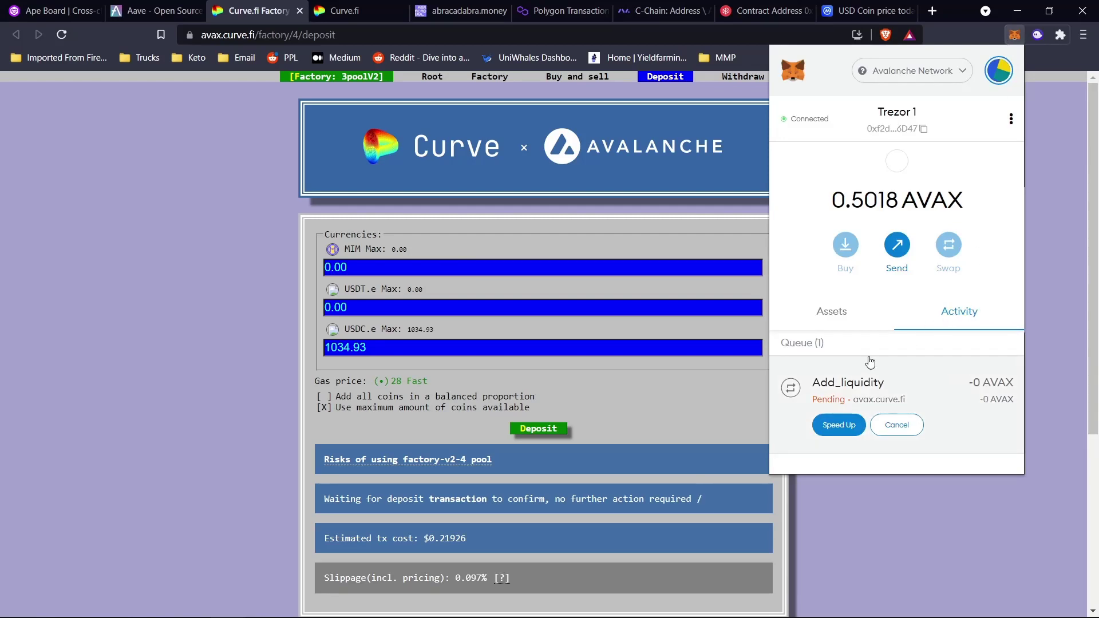
{"action": "scroll", "coordinate": [870, 363], "scroll_direction": "down", "scroll_amount": 2}
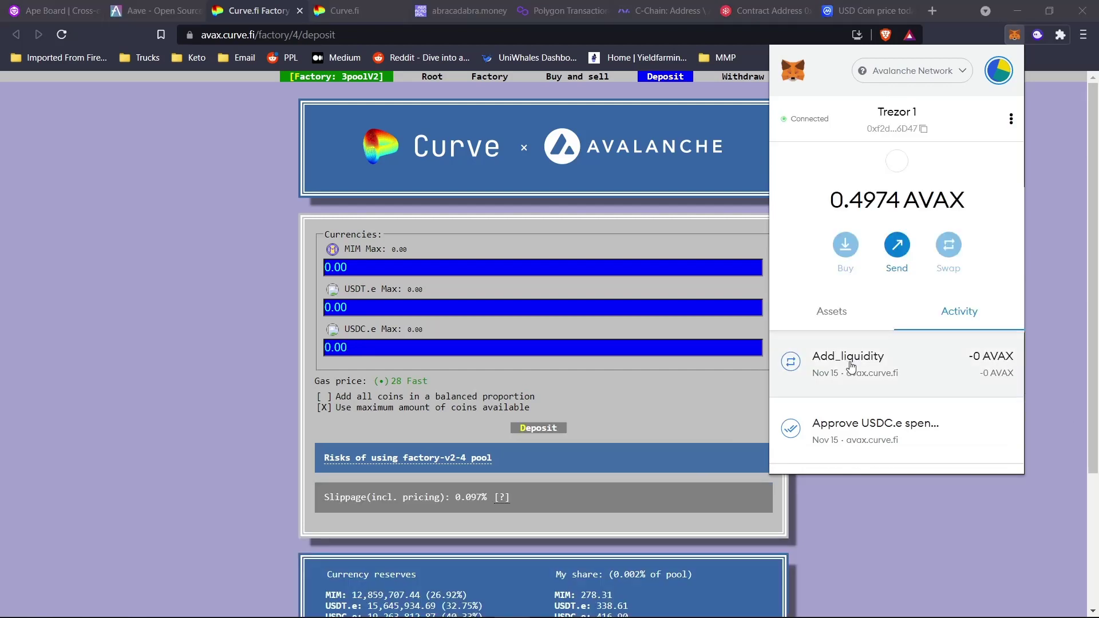
{"action": "left_click", "coordinate": [851, 367]}
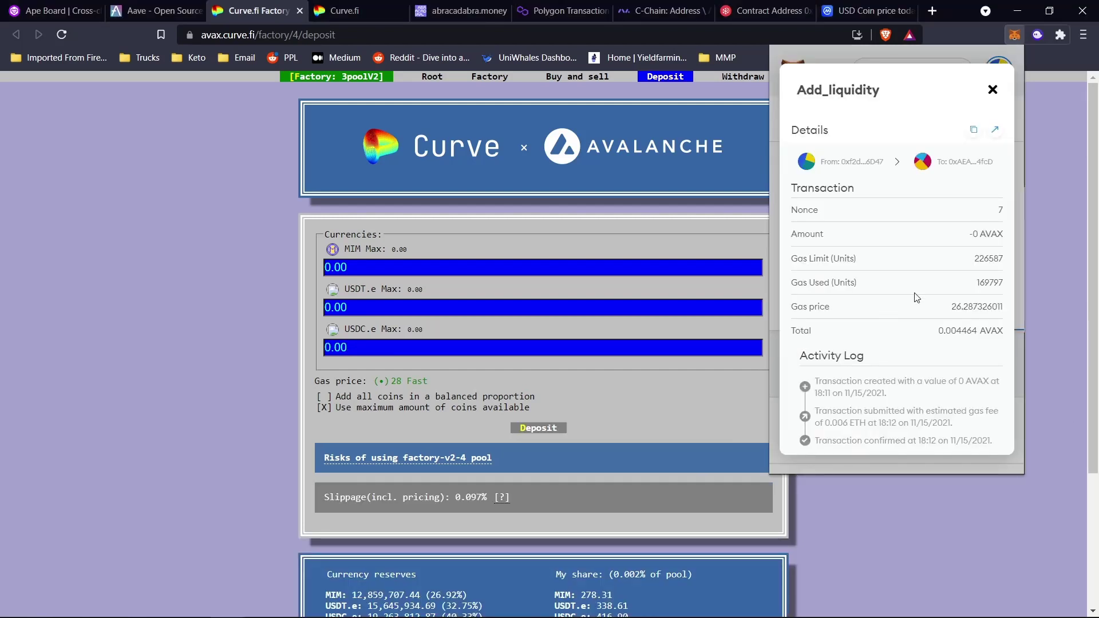
{"action": "left_click", "coordinate": [965, 166]}
{"action": "left_click", "coordinate": [993, 89]}
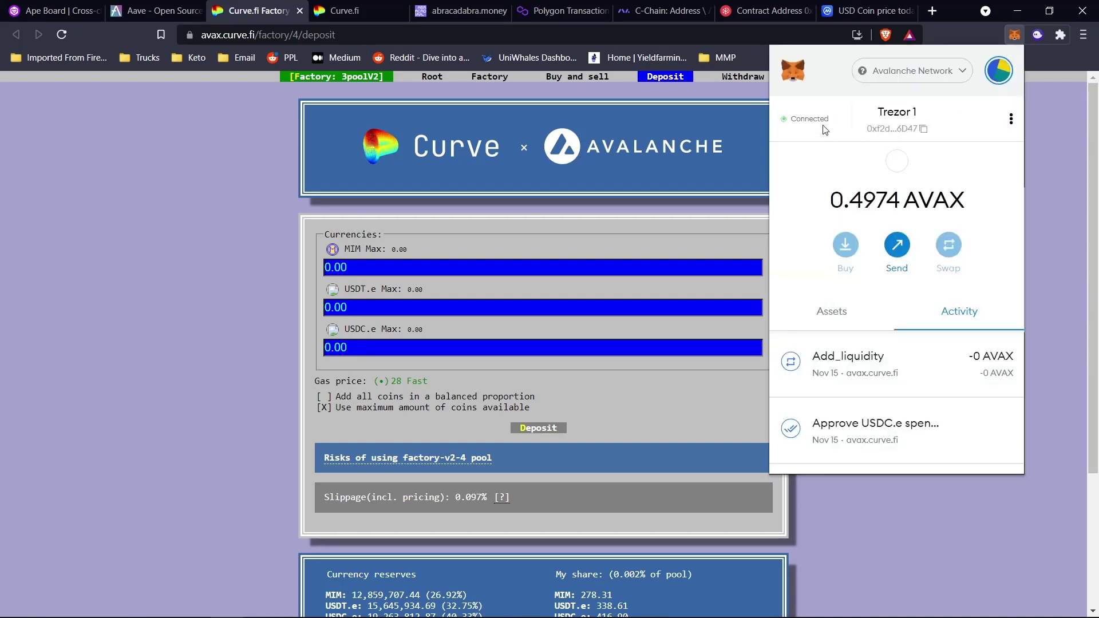
Import the 3poolV2-f token into MetaMask as a custom token using the copied contract address
{"action": "left_click", "coordinate": [837, 317]}
{"action": "scroll", "coordinate": [821, 422], "scroll_direction": "down", "scroll_amount": 3}
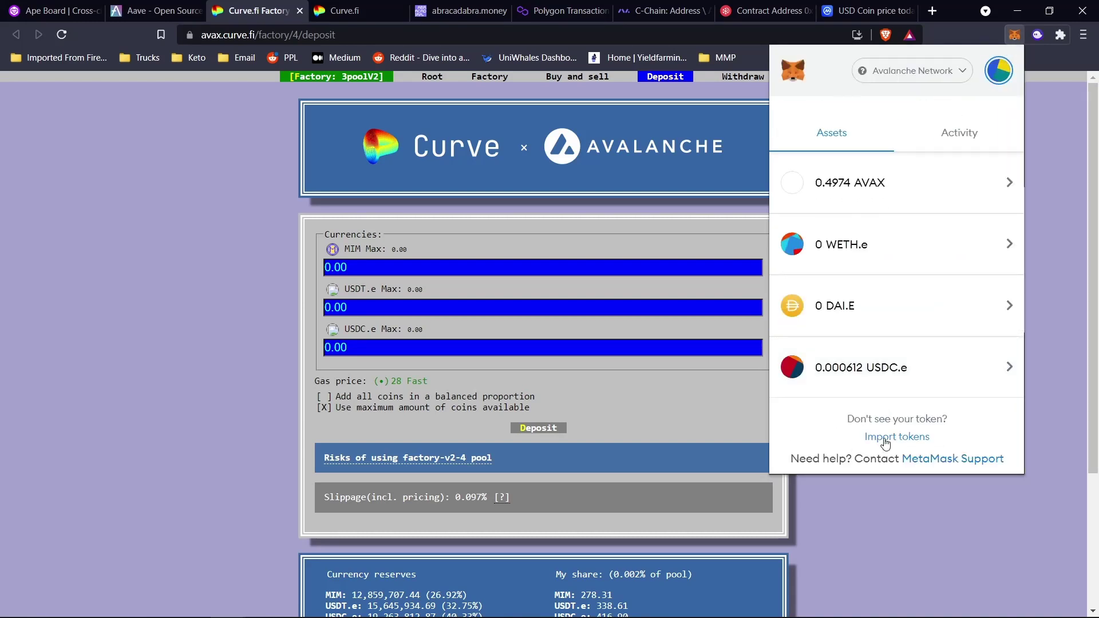
{"action": "left_click", "coordinate": [881, 438]}
{"action": "key", "text": "ctrl+v"}
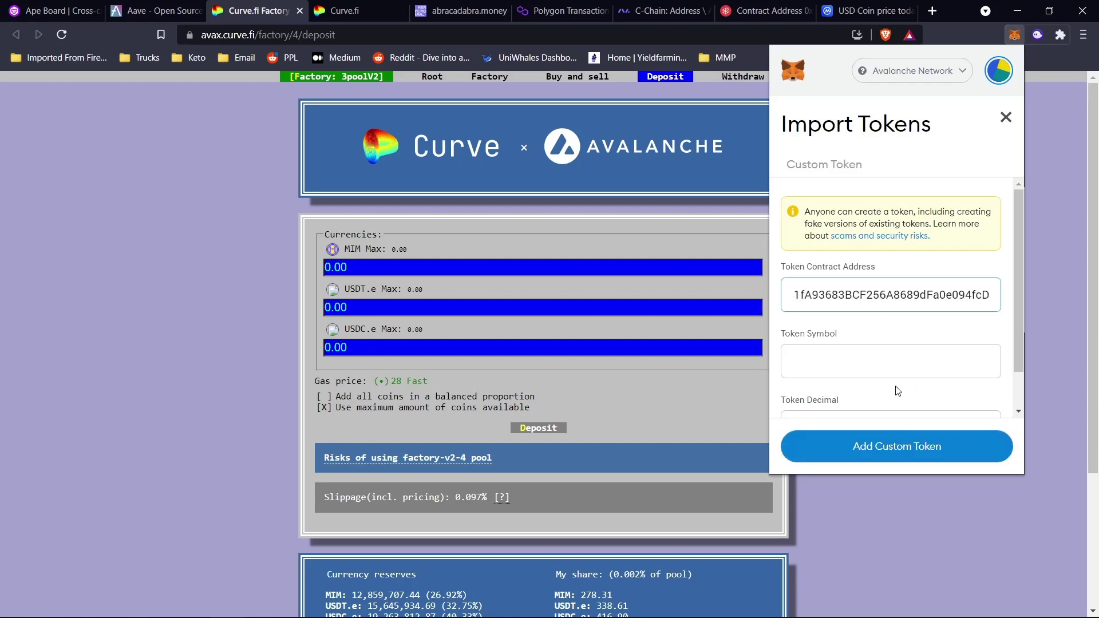
{"action": "left_click", "coordinate": [879, 448]}
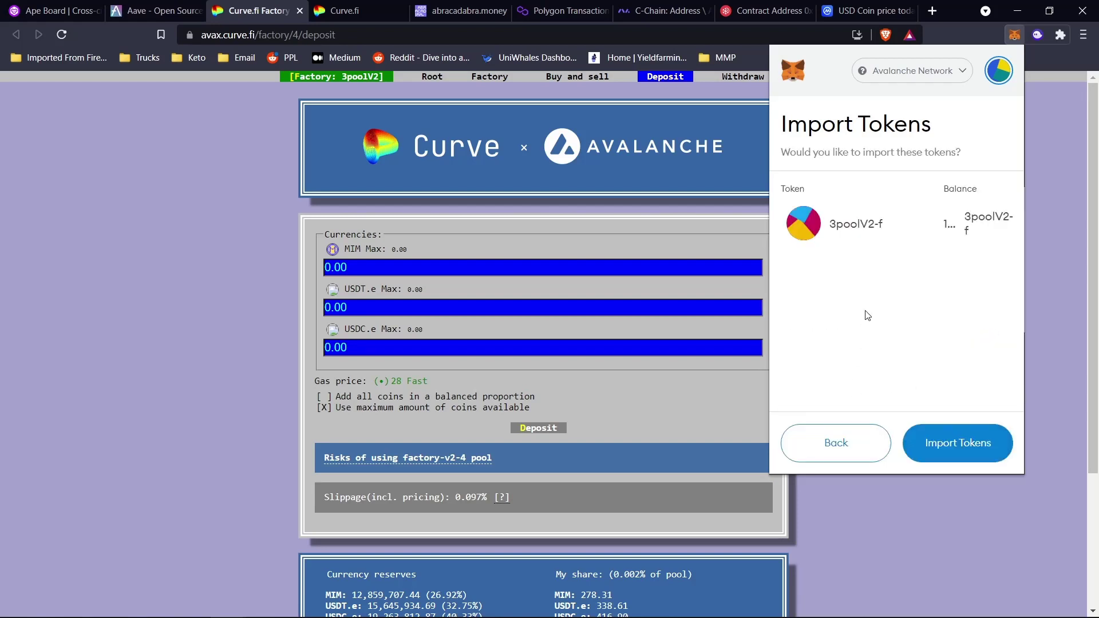
{"action": "left_click", "coordinate": [973, 442]}
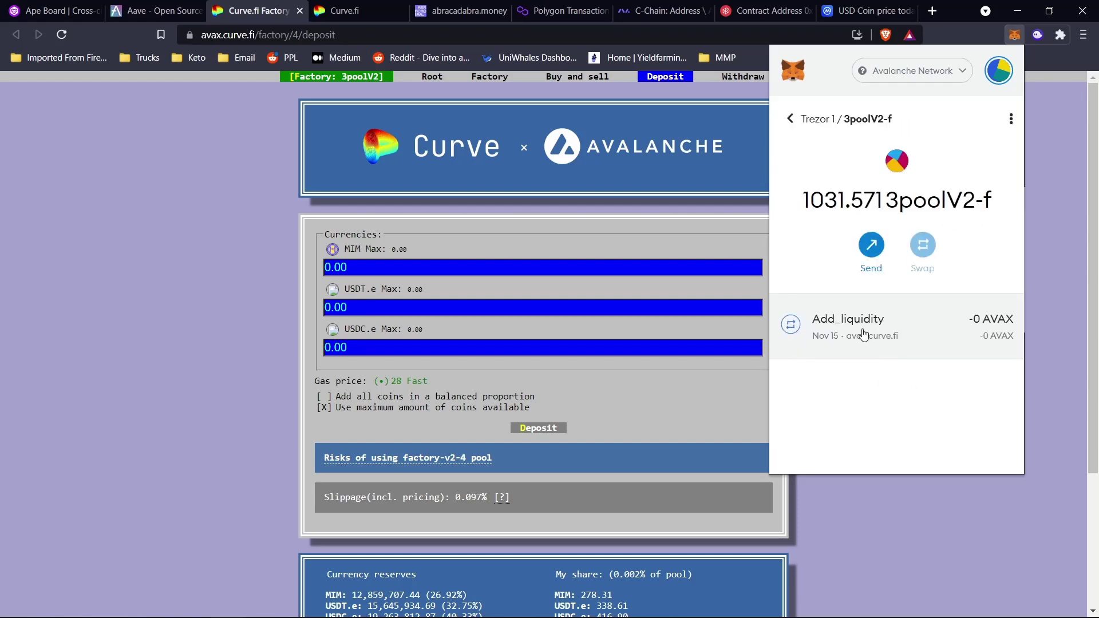
Check the 3poolV2-f balance and compare it with the other holdings in the MetaMask asset list
{"action": "double_click", "coordinate": [840, 199]}
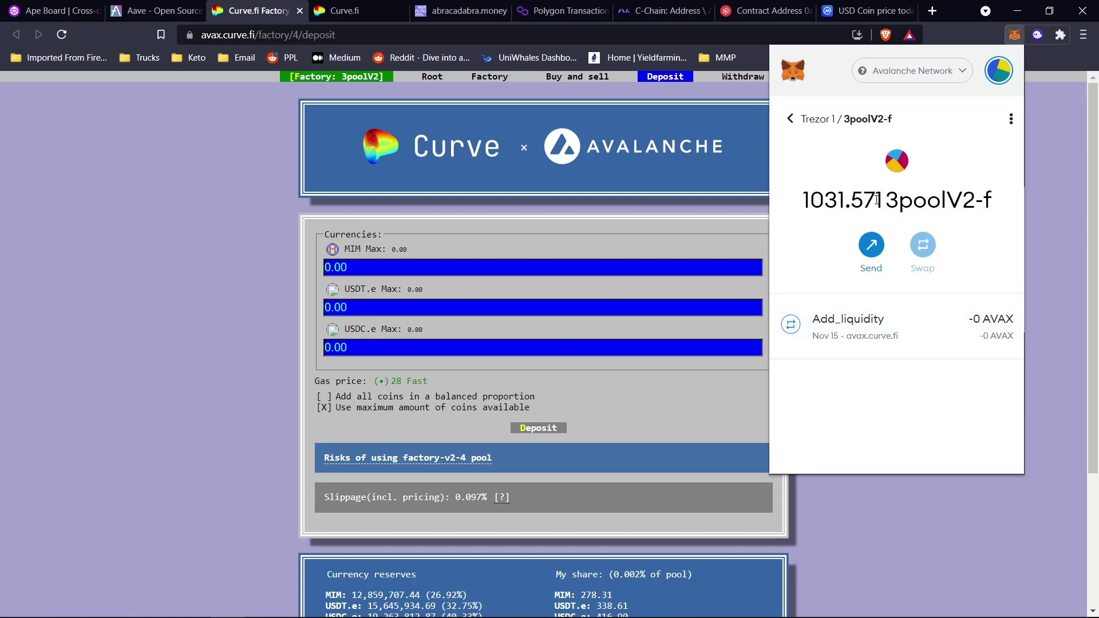
{"action": "double_click", "coordinate": [939, 199]}
{"action": "left_click", "coordinate": [789, 133]}
{"action": "left_click", "coordinate": [789, 119]}
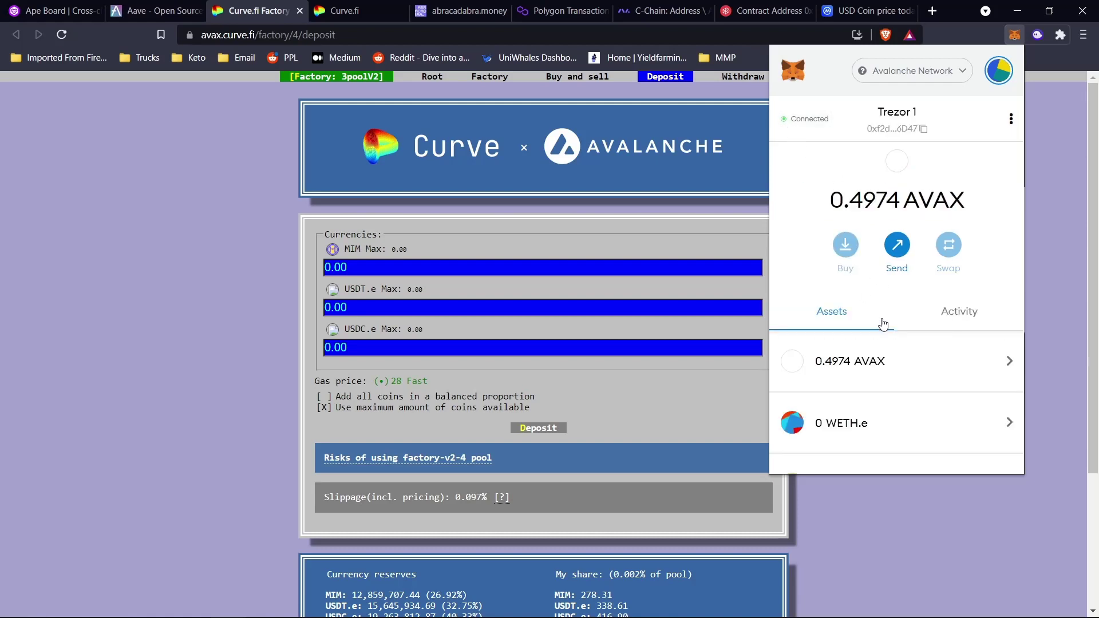
{"action": "scroll", "coordinate": [932, 393], "scroll_direction": "down", "scroll_amount": 3}
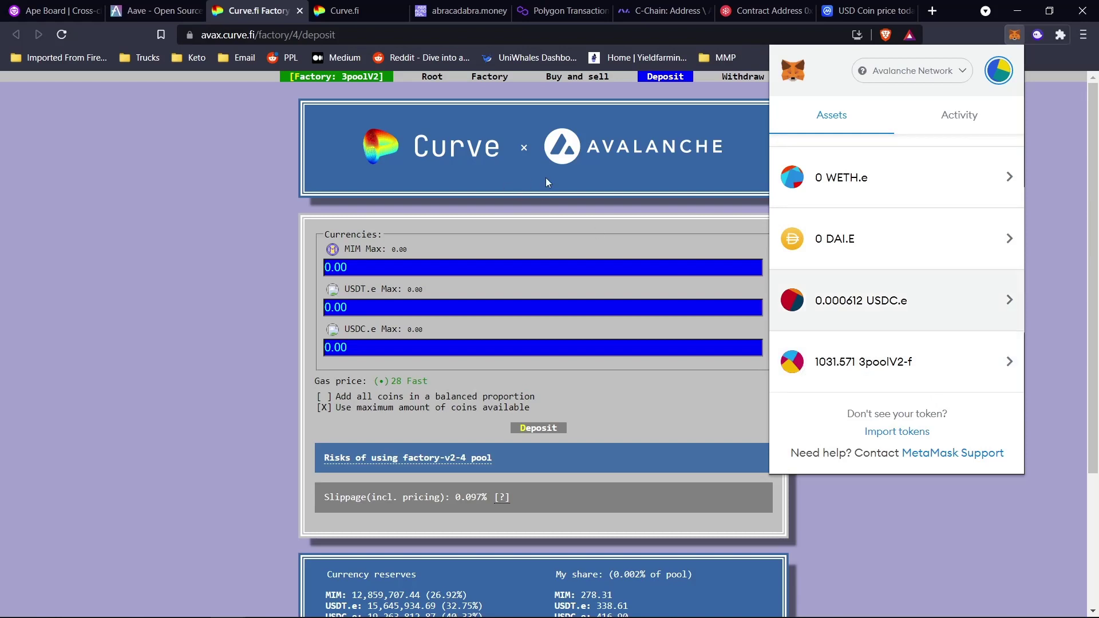
Switch to Abracadabra's farm page on Avalanche and review the 3PoolV2 pool's yield, annual ROI and TVL
{"action": "left_click", "coordinate": [452, 12]}
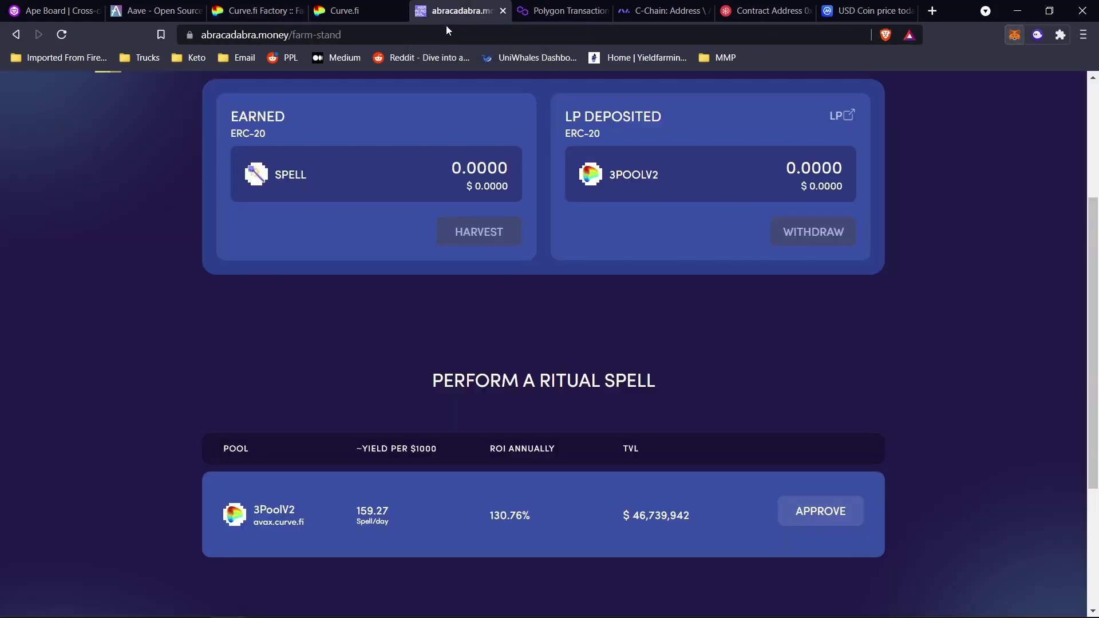
{"action": "scroll", "coordinate": [805, 239], "scroll_direction": "up", "scroll_amount": 4}
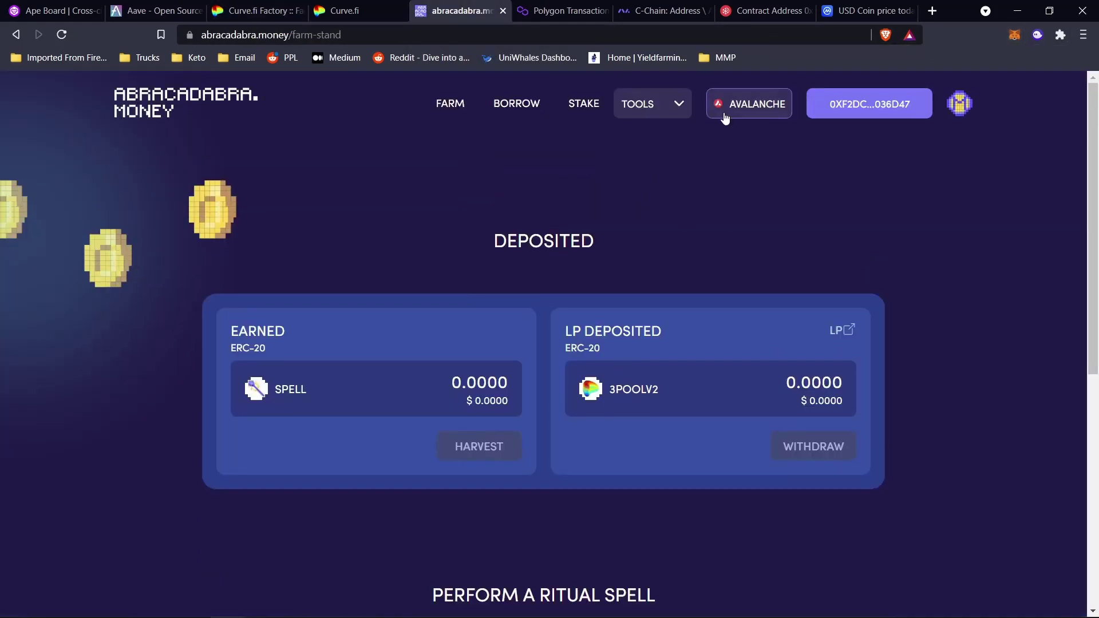
{"action": "left_click", "coordinate": [449, 103]}
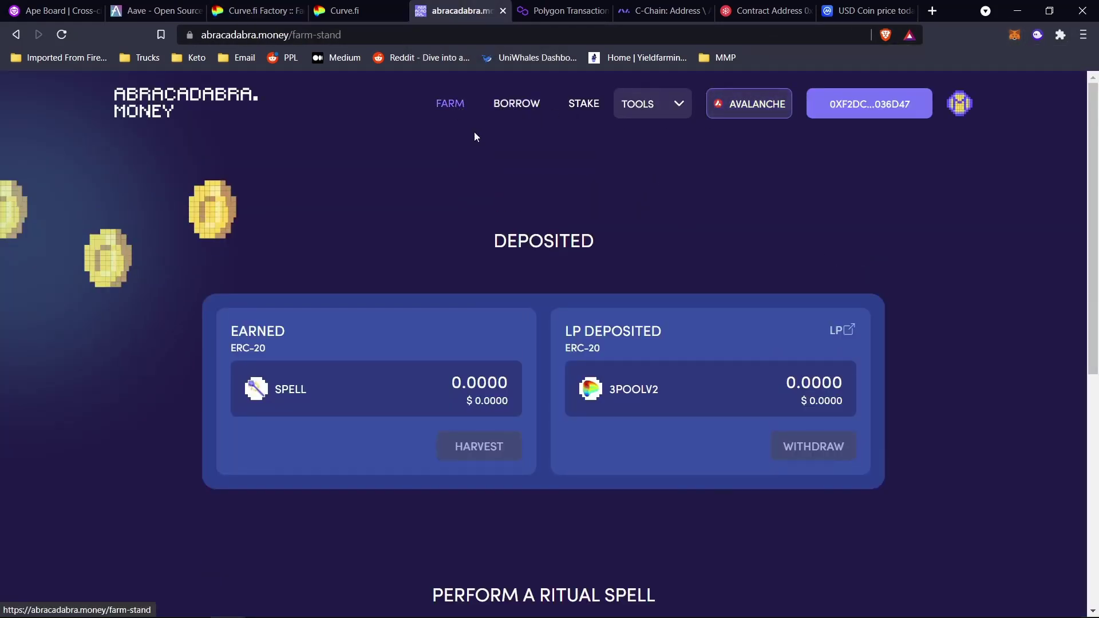
{"action": "left_click_drag", "start_coordinate": [307, 34], "coordinate": [407, 100]}
{"action": "left_click", "coordinate": [616, 229]}
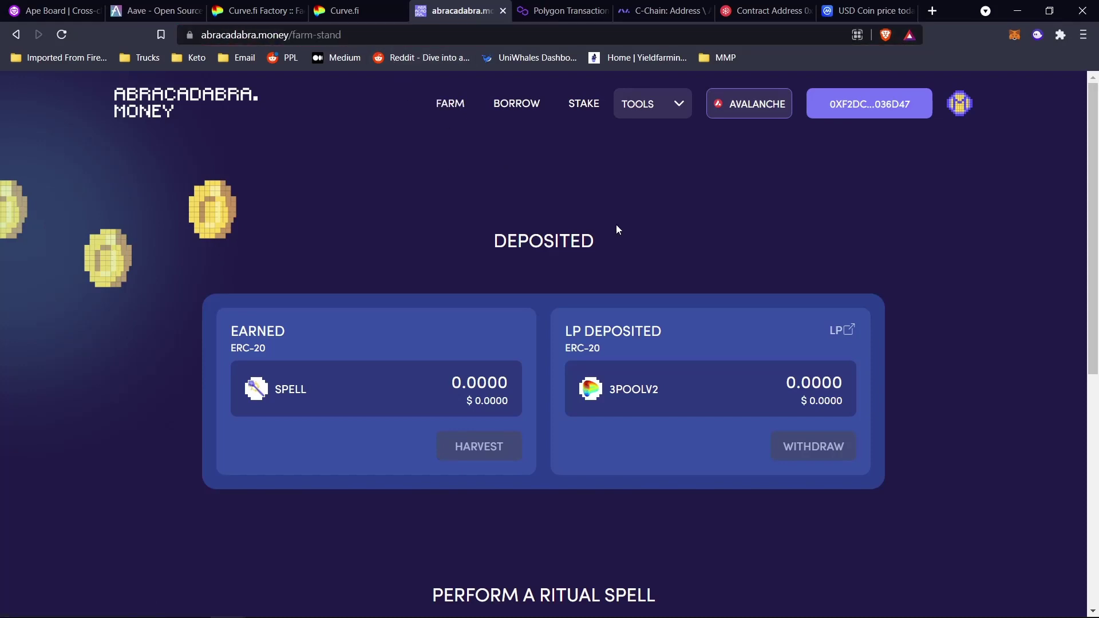
{"action": "scroll", "coordinate": [679, 261], "scroll_direction": "down", "scroll_amount": 5}
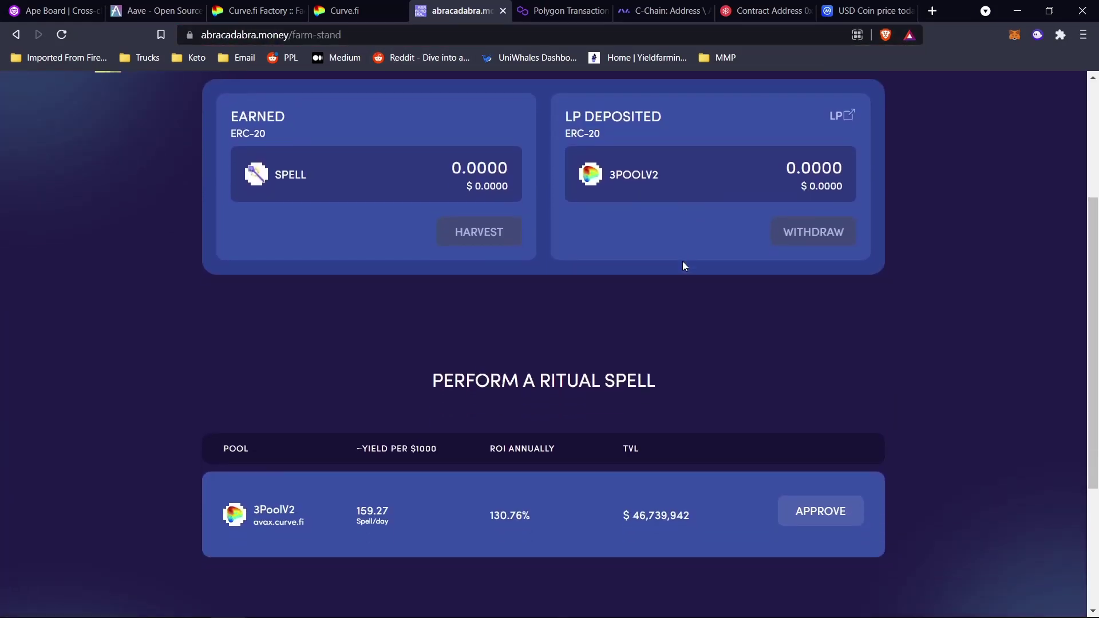
{"action": "scroll", "coordinate": [765, 393], "scroll_direction": "up", "scroll_amount": 1}
{"action": "left_click_drag", "start_coordinate": [633, 515], "coordinate": [649, 519]}
{"action": "left_click", "coordinate": [649, 518]}
Request approval for the 3PoolV2 farm and confirm Abracadabra's permission to spend 3poolV2-f in MetaMask
{"action": "left_click", "coordinate": [825, 519]}
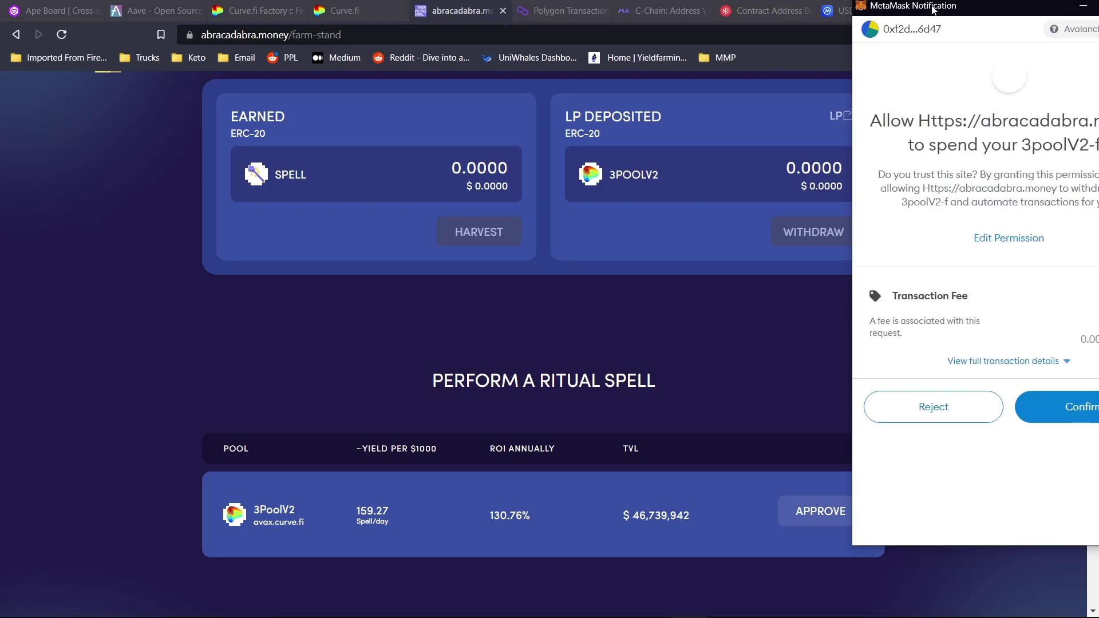
{"action": "double_click", "coordinate": [523, 521]}
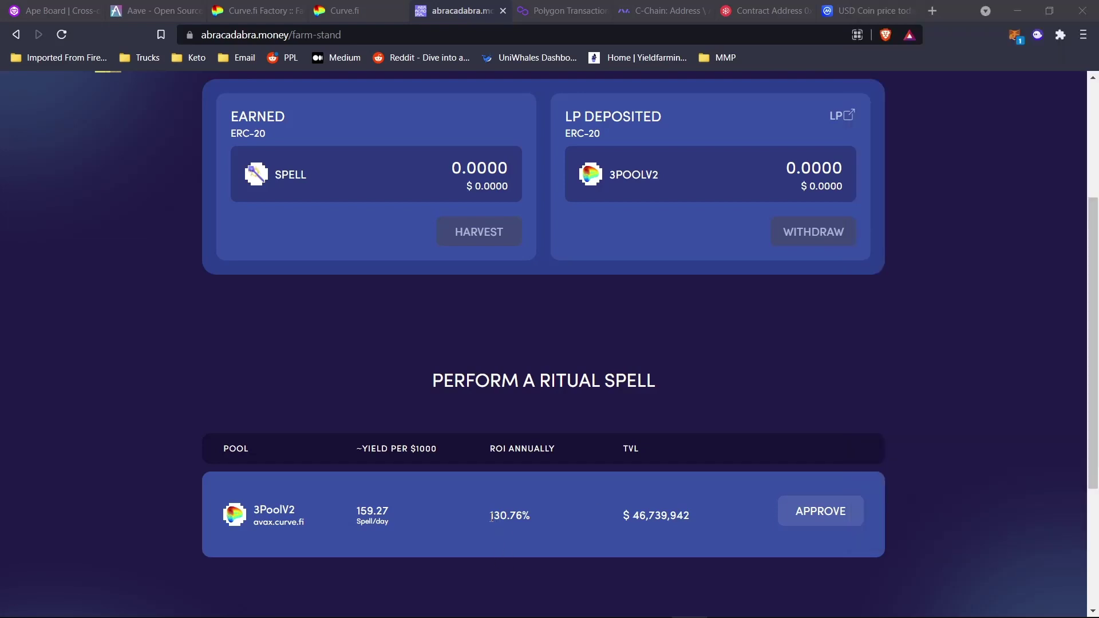
{"action": "left_click", "coordinate": [543, 491]}
{"action": "key", "text": "alt+Tab"}
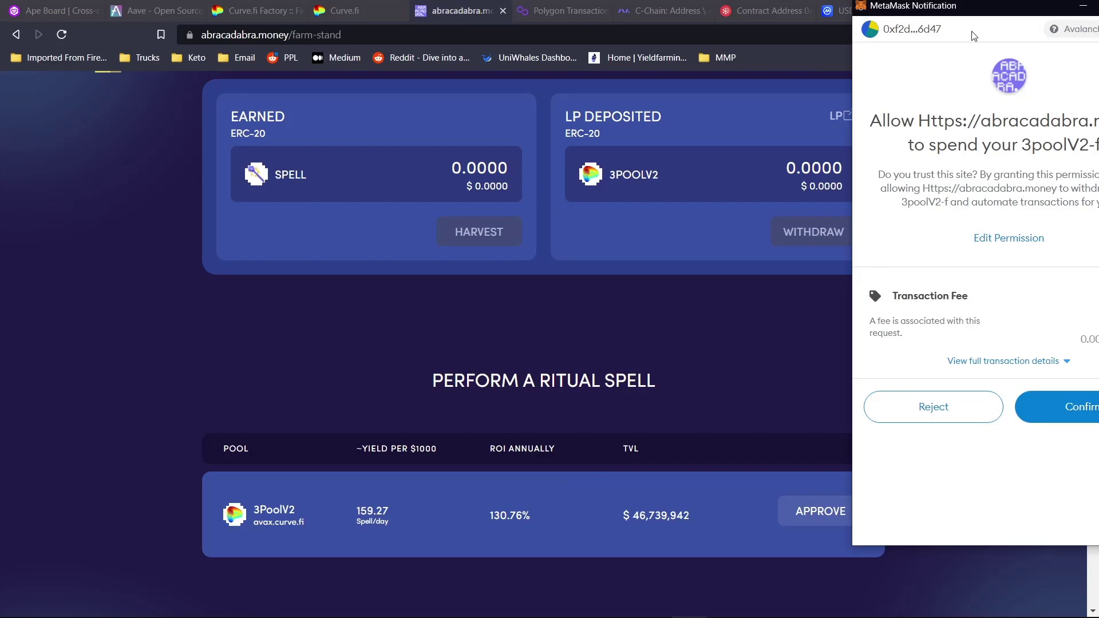
{"action": "left_click_drag", "start_coordinate": [974, 8], "coordinate": [860, 31]}
{"action": "left_click", "coordinate": [989, 438]}
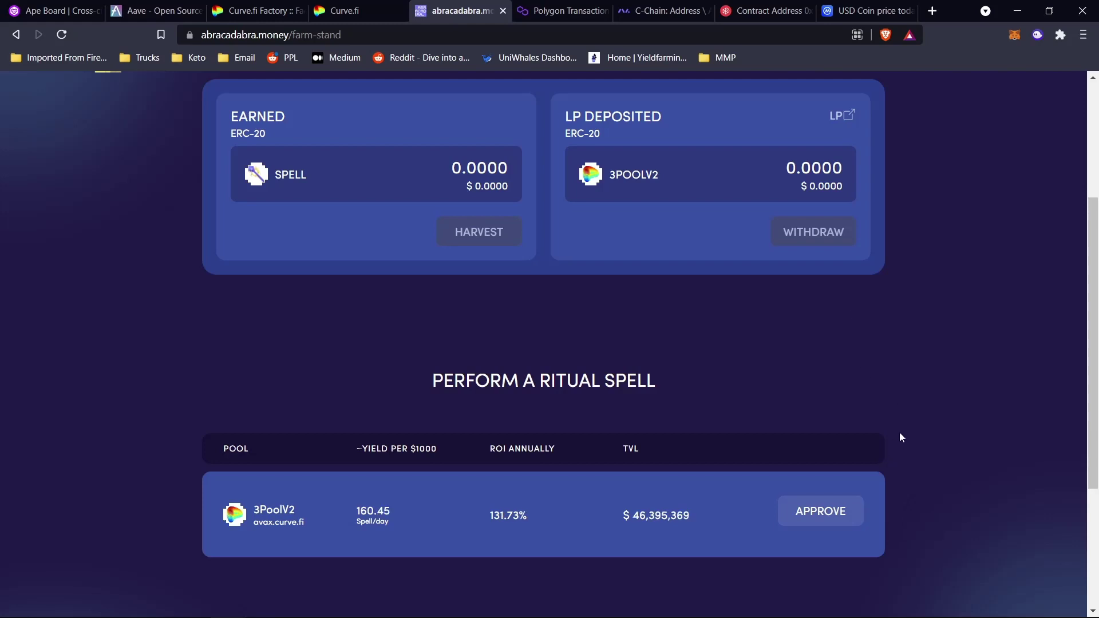
Check the 3poolV2-f approval in MetaMask's activity and review the farm's SPELL yield and staking options
{"action": "key", "text": "alt+shift+m"}
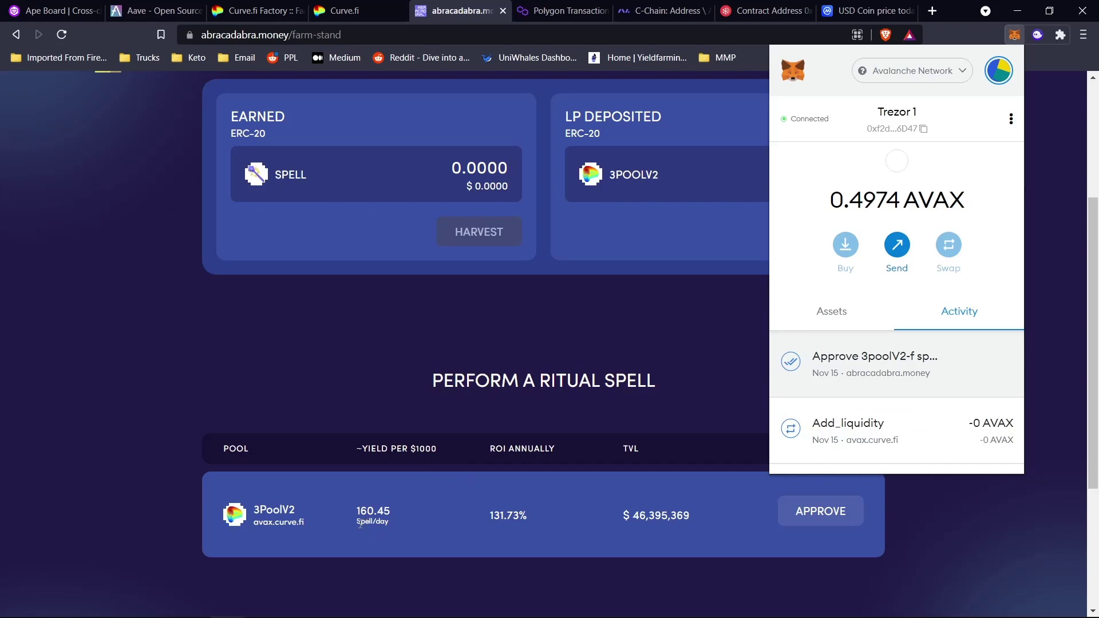
{"action": "left_click_drag", "start_coordinate": [357, 522], "coordinate": [372, 521]}
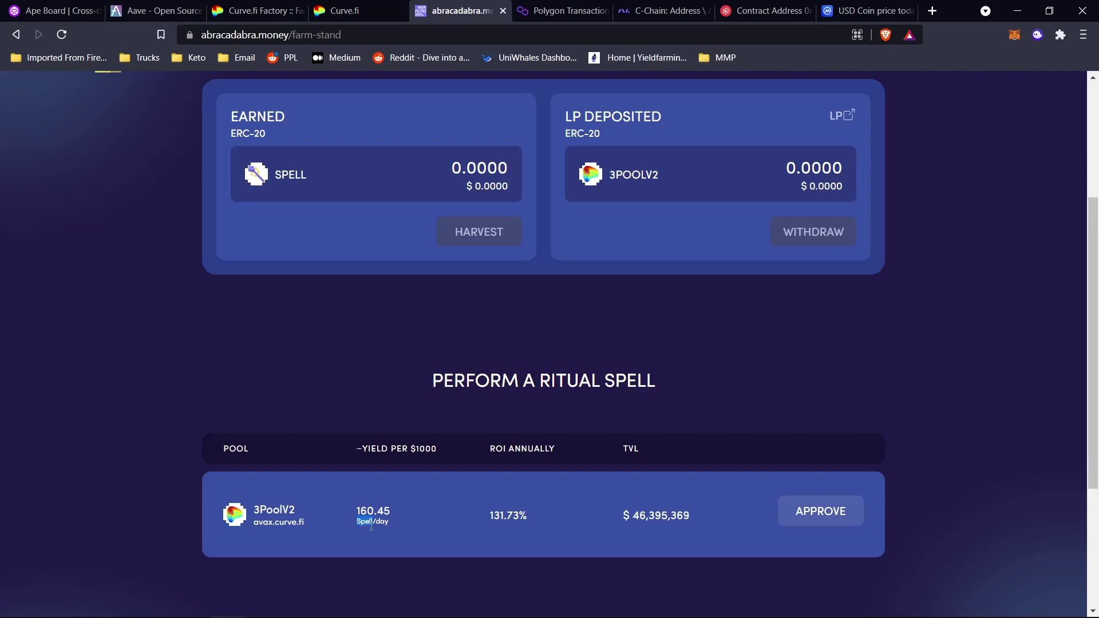
{"action": "scroll", "coordinate": [486, 512], "scroll_direction": "up", "scroll_amount": 1}
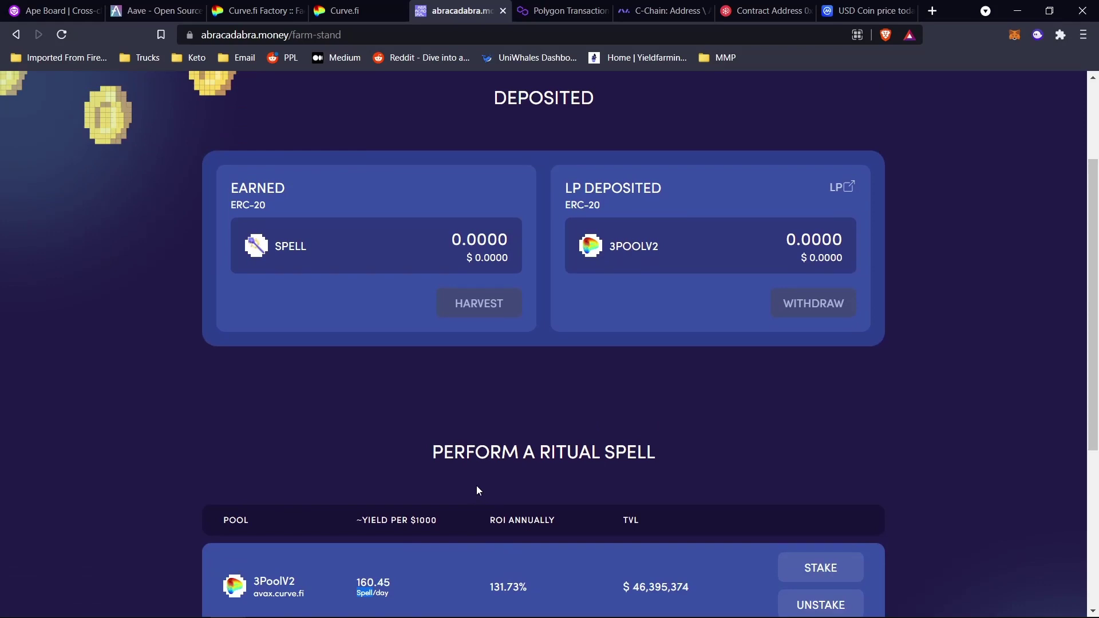
{"action": "scroll", "coordinate": [480, 487], "scroll_direction": "down", "scroll_amount": 1}
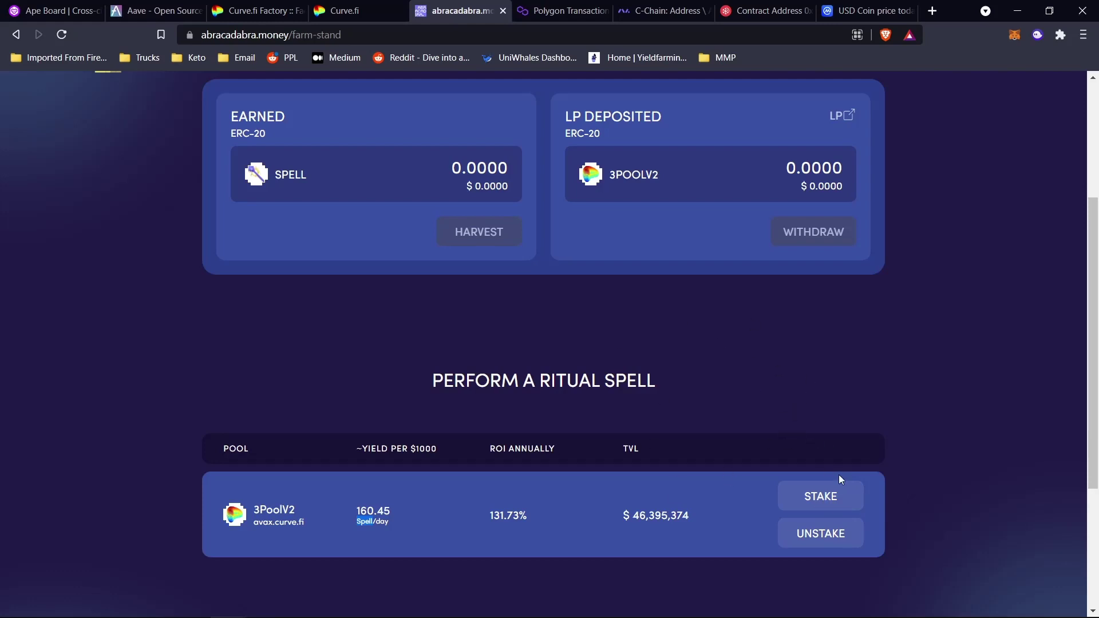
Stake the maximum 3PoolV2 balance of about 1031.57 in the Abracadabra farm and confirm the deposit transaction in MetaMask
{"action": "scroll", "coordinate": [877, 416], "scroll_direction": "up", "scroll_amount": 1}
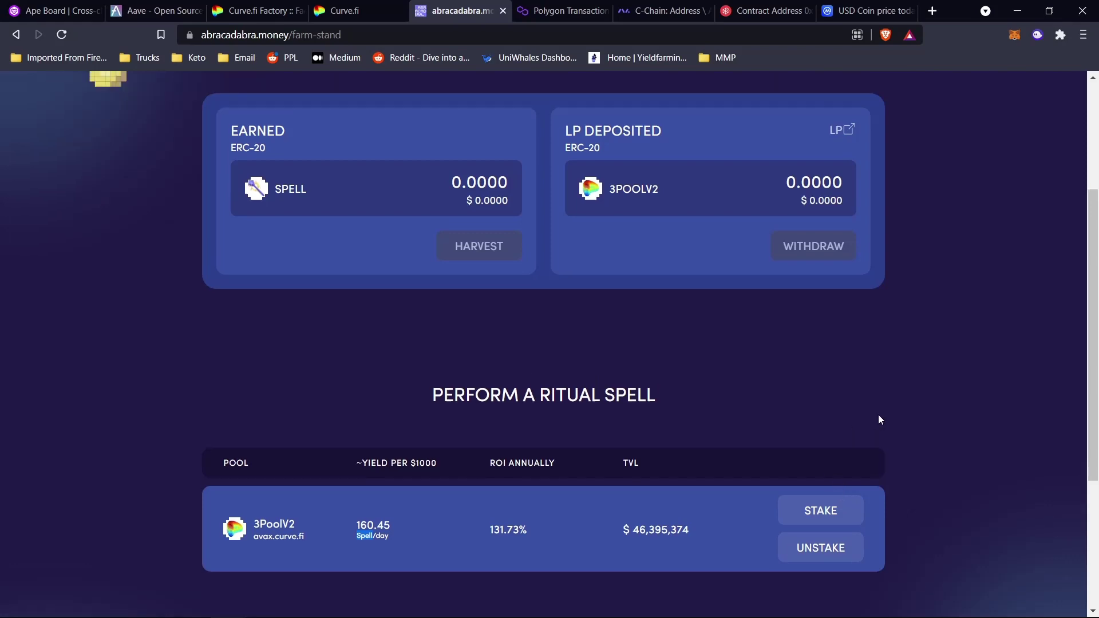
{"action": "scroll", "coordinate": [878, 408], "scroll_direction": "down", "scroll_amount": 2}
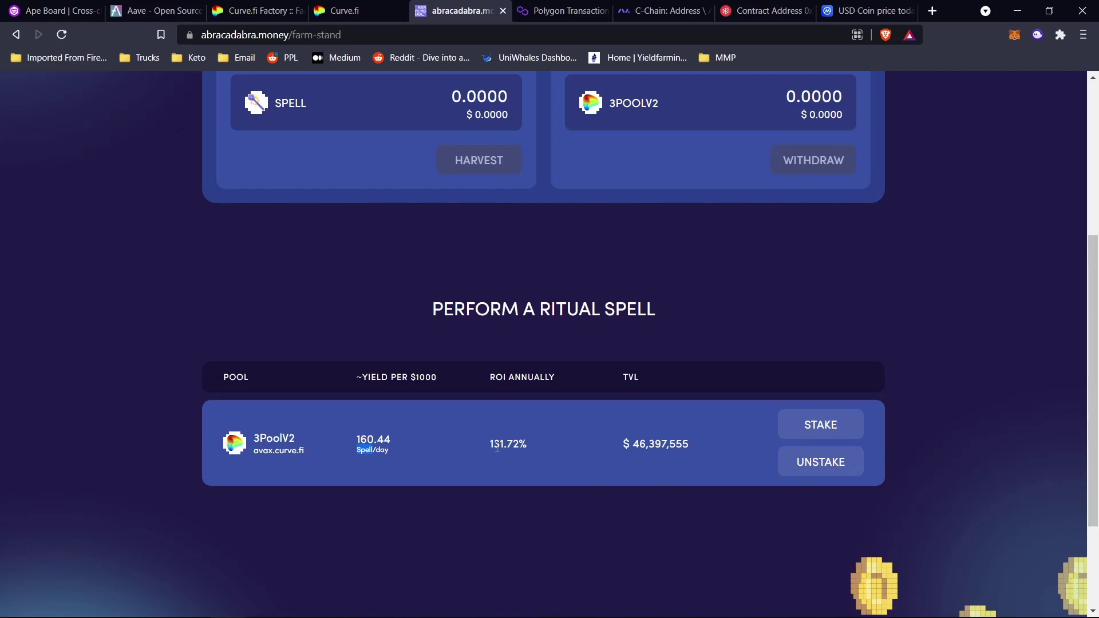
{"action": "double_click", "coordinate": [497, 445]}
{"action": "left_click", "coordinate": [816, 440]}
{"action": "left_click", "coordinate": [822, 427]}
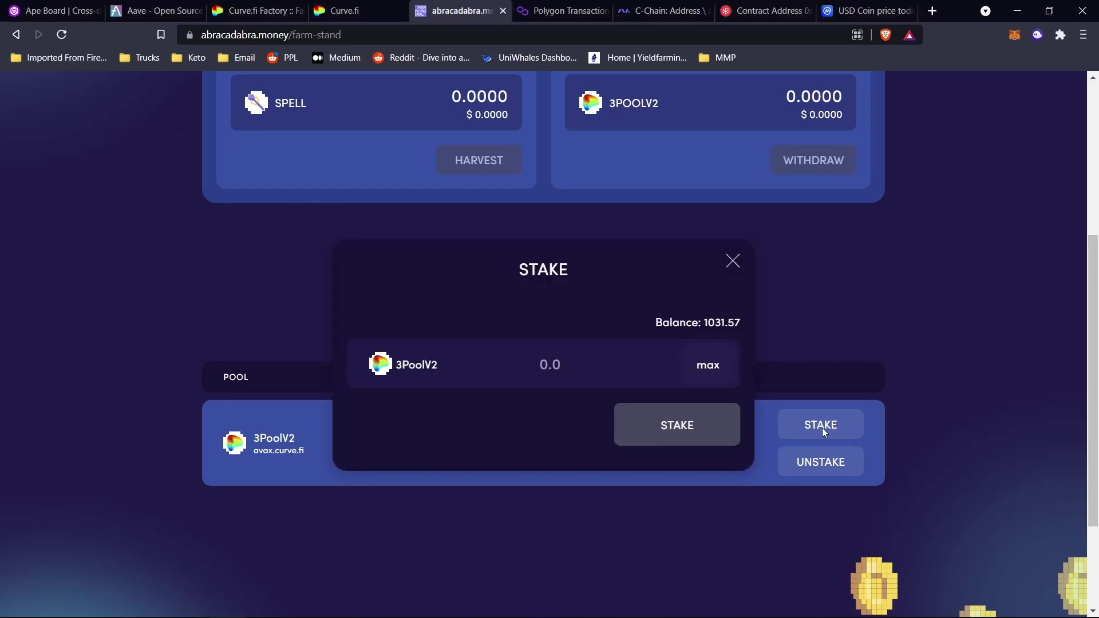
{"action": "left_click", "coordinate": [710, 366]}
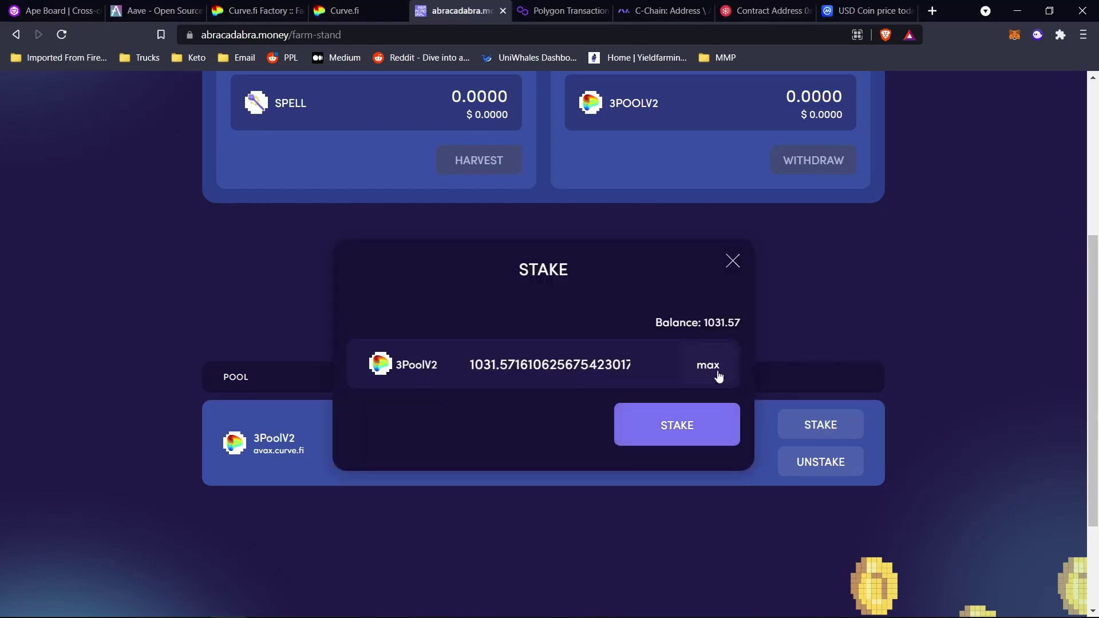
{"action": "left_click", "coordinate": [680, 426]}
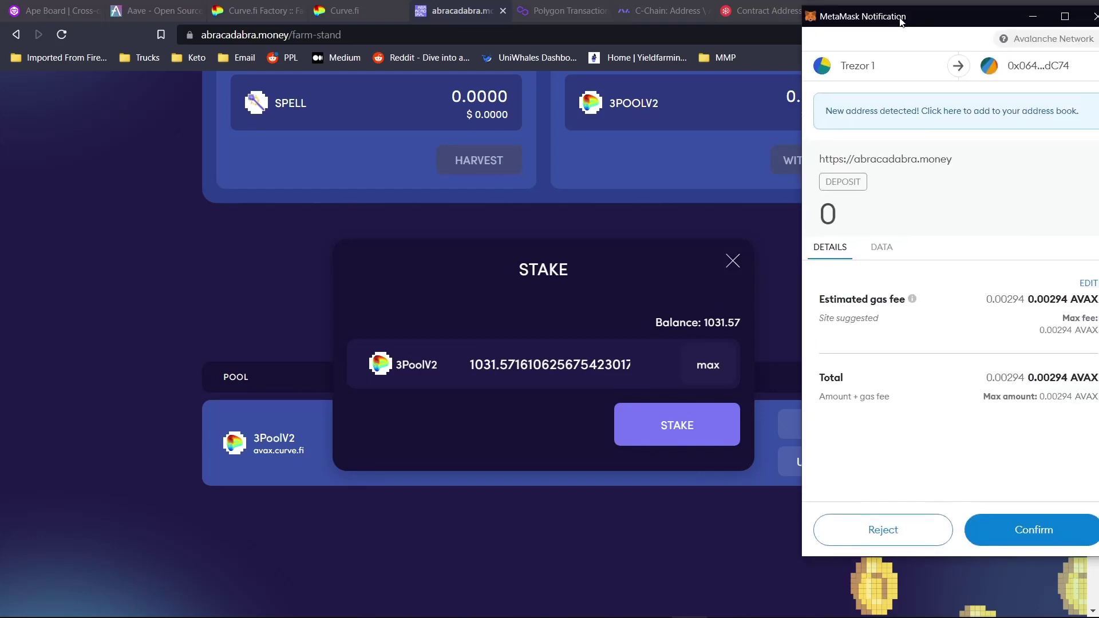
{"action": "left_click", "coordinate": [972, 524]}
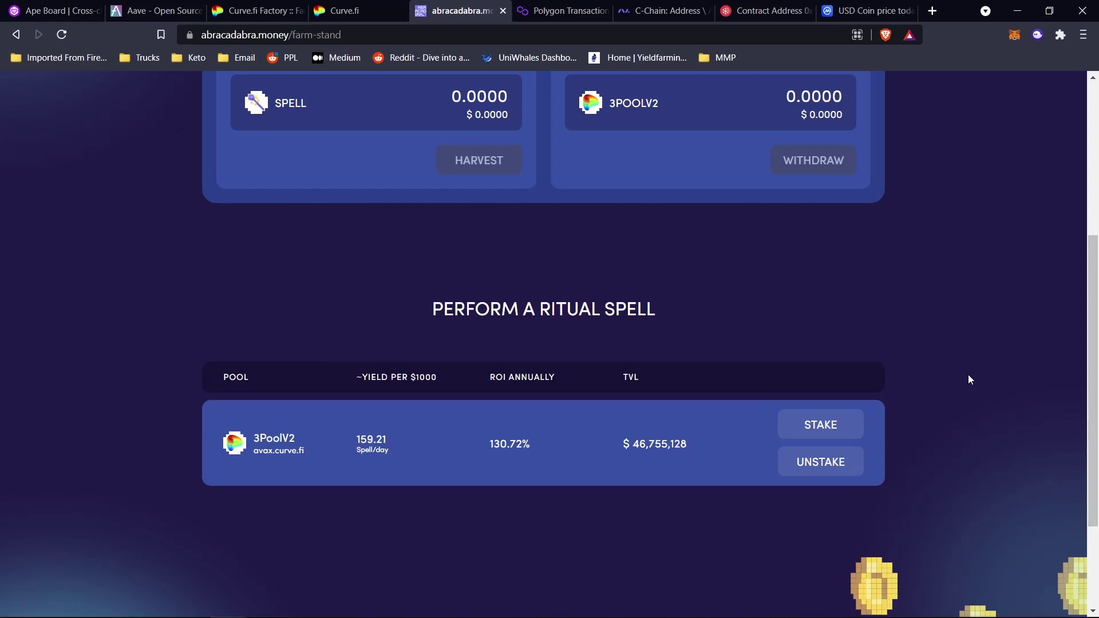
Check the farm deposit in MetaMask's activity and view the earned SPELL and deposited 3PoolV2 amounts on the farm page
{"action": "left_click", "coordinate": [1014, 35]}
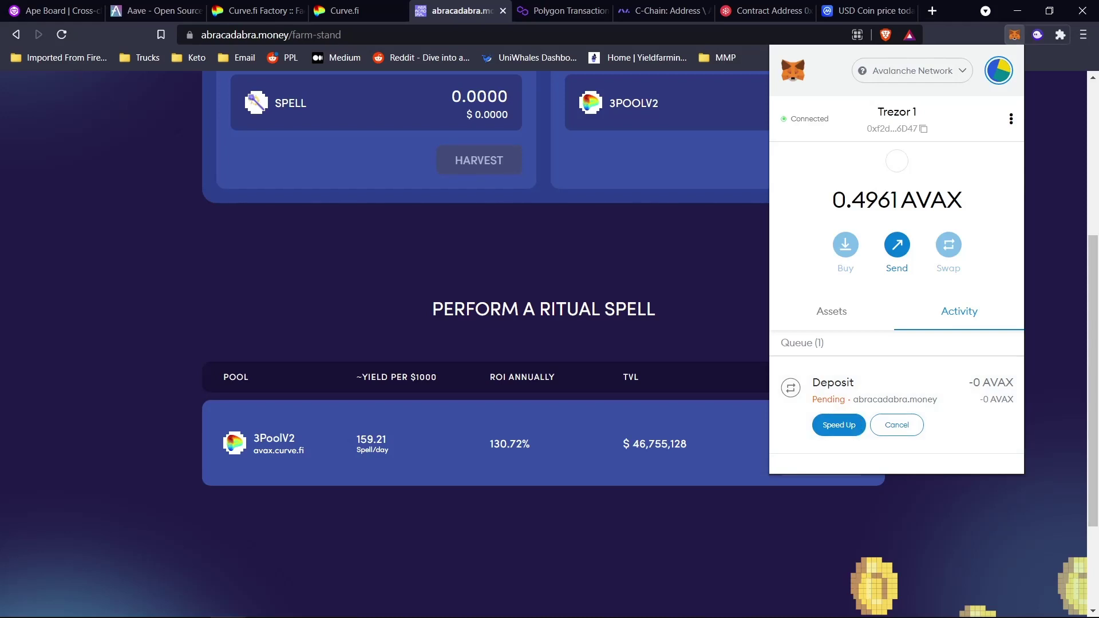
{"action": "left_click", "coordinate": [977, 500]}
{"action": "scroll", "coordinate": [964, 493], "scroll_direction": "up", "scroll_amount": 5}
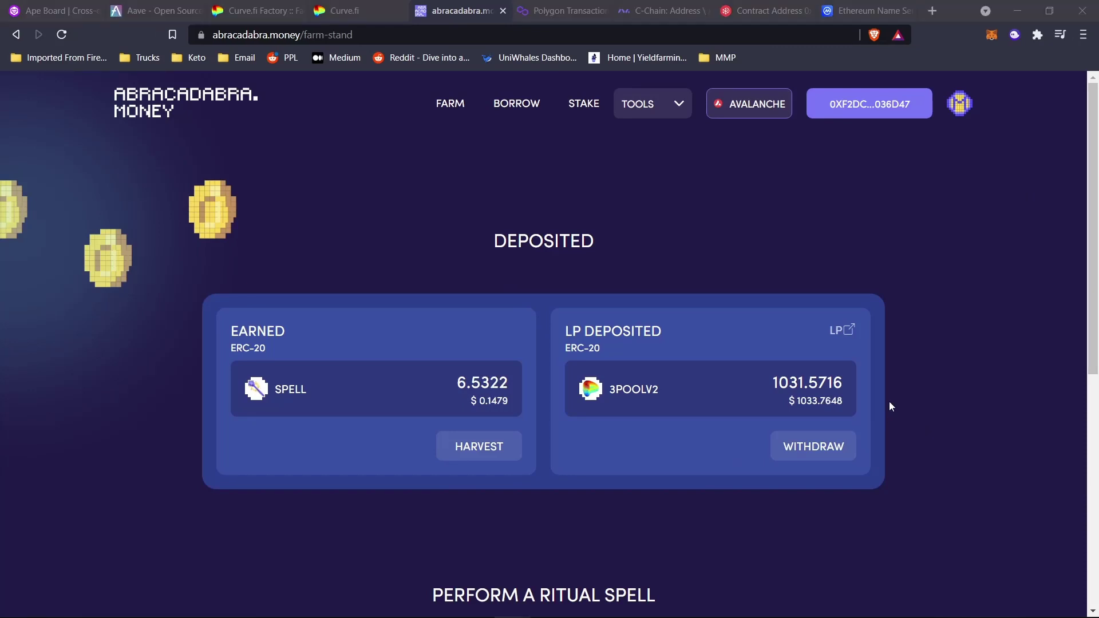
{"action": "left_click", "coordinate": [937, 394]}
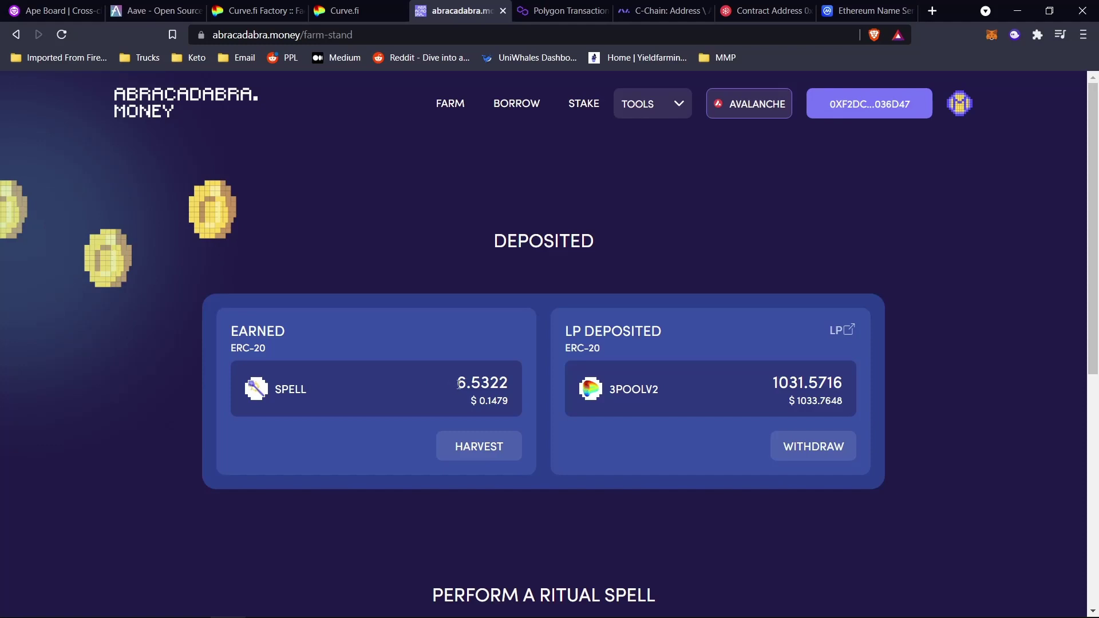
Compare the 3PoolV2 pool's yield, annual ROI and TVL with the earned SPELL, and examine the farm page's web address
{"action": "scroll", "coordinate": [739, 399], "scroll_direction": "down", "scroll_amount": 4}
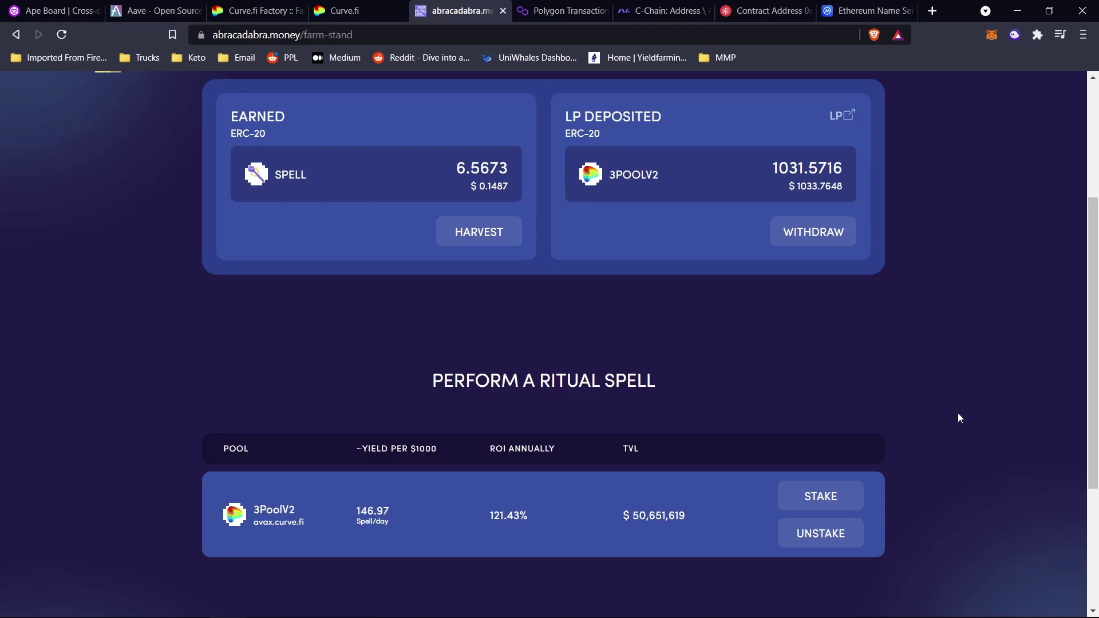
{"action": "scroll", "coordinate": [956, 414], "scroll_direction": "up", "scroll_amount": 3}
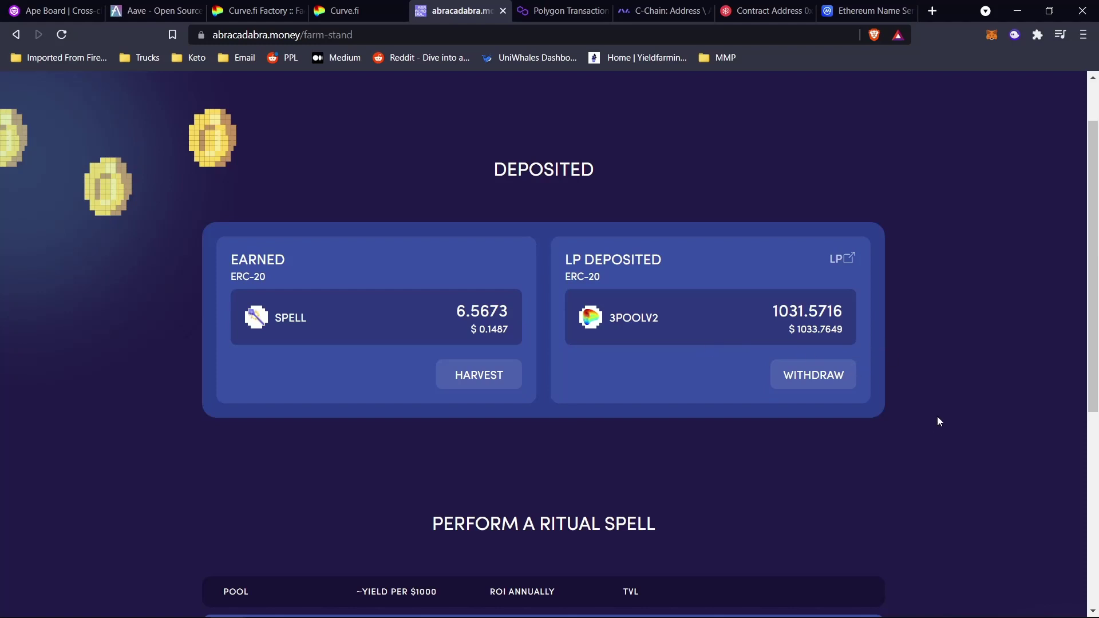
{"action": "scroll", "coordinate": [947, 427], "scroll_direction": "down", "scroll_amount": 4}
{"action": "scroll", "coordinate": [949, 432], "scroll_direction": "down", "scroll_amount": 2}
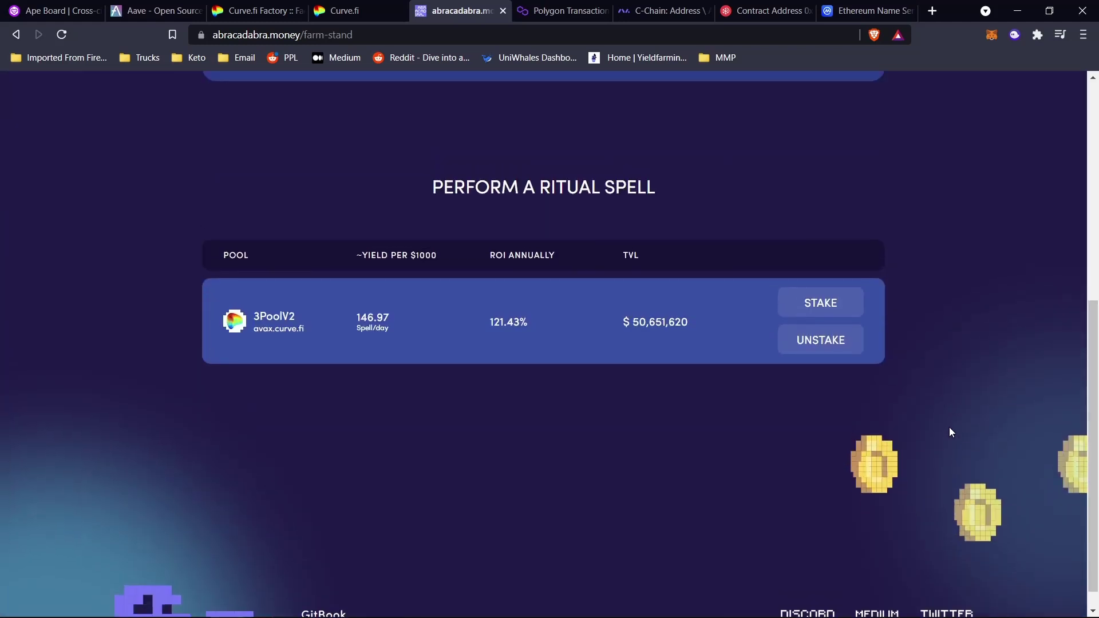
{"action": "scroll", "coordinate": [809, 389], "scroll_direction": "up", "scroll_amount": 3}
{"action": "left_click_drag", "start_coordinate": [222, 35], "coordinate": [320, 40]}
{"action": "left_click", "coordinate": [368, 38]}
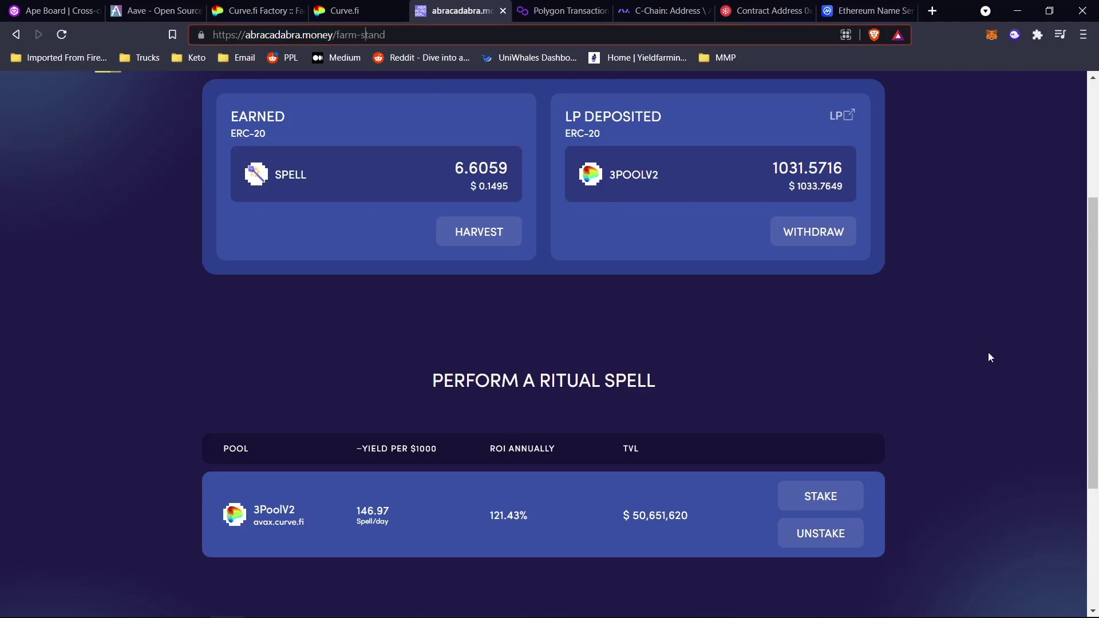
{"action": "scroll", "coordinate": [371, 285], "scroll_direction": "up", "scroll_amount": 1}
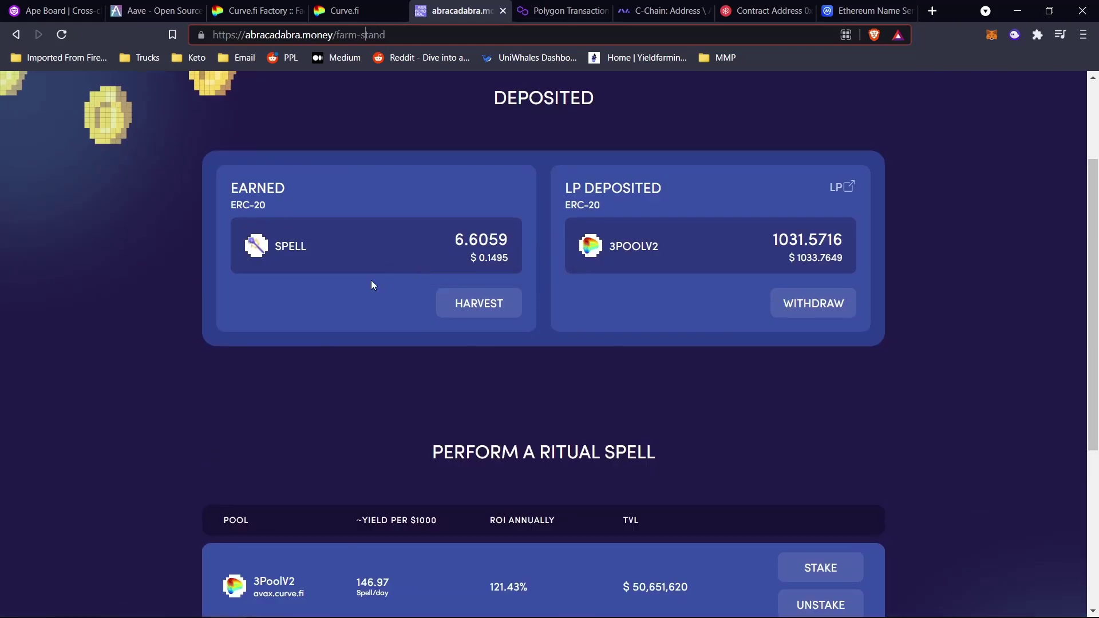